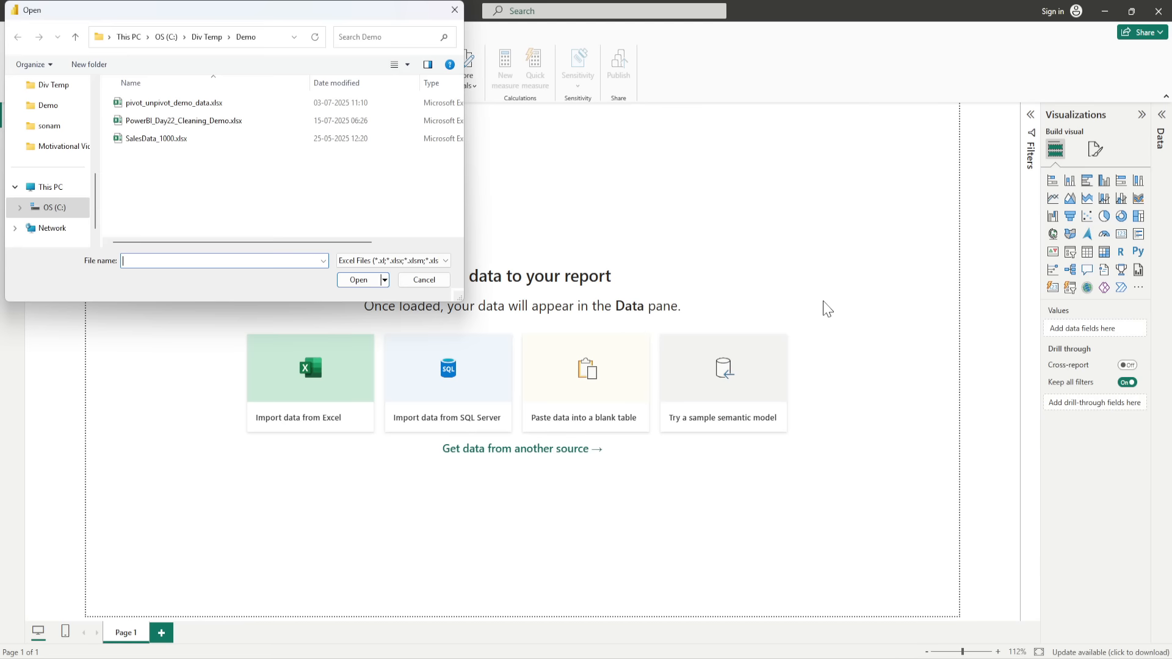
Import Table1 from PowerBI_Day22_Cleaning_Demo.xlsx and open it for data transformation
{"action": "double_click", "coordinate": [214, 122]}
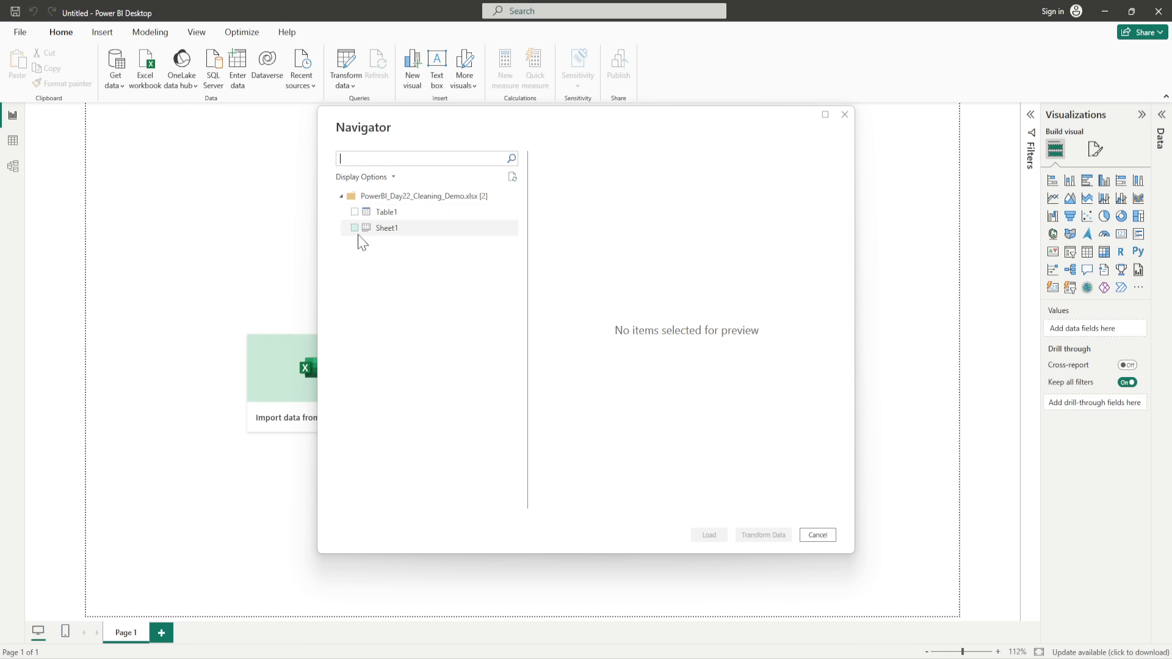
{"action": "left_click", "coordinate": [355, 212]}
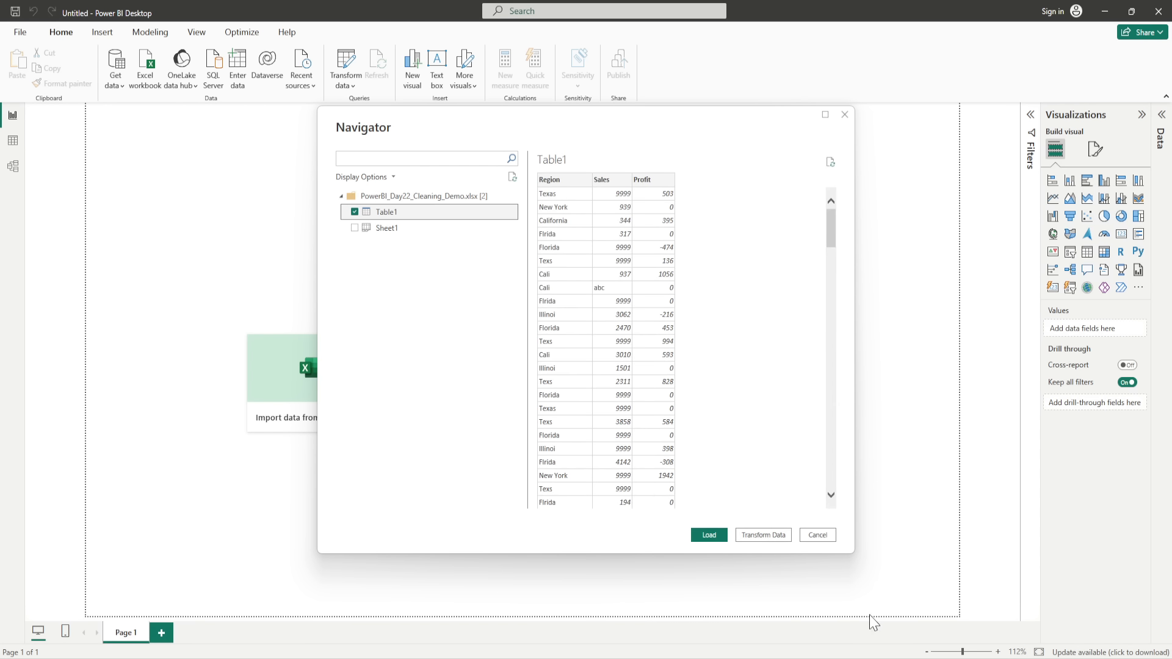
{"action": "left_click", "coordinate": [780, 540]}
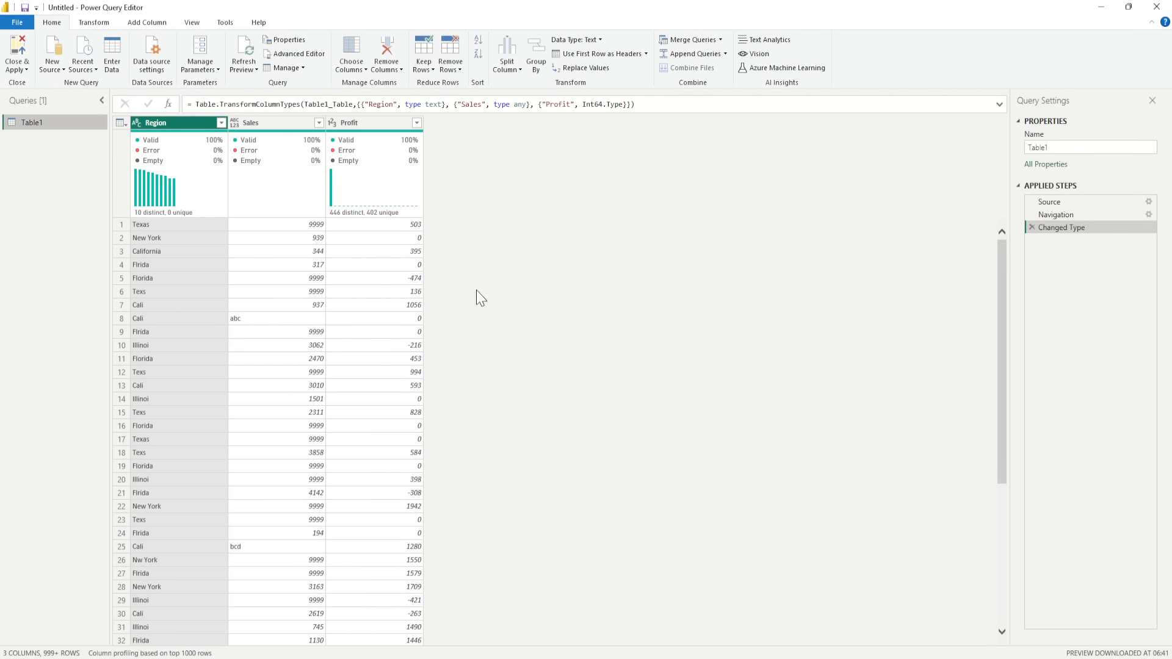
Change the data type of the Sales column to Whole Number
{"action": "left_click", "coordinate": [255, 183]}
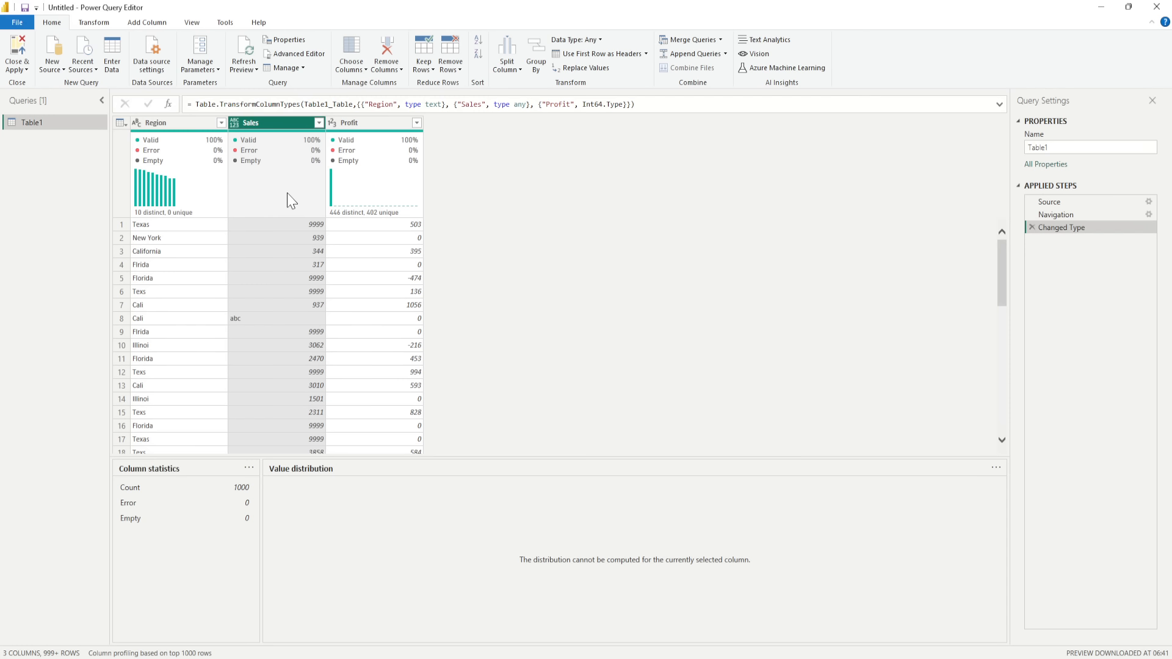
{"action": "left_click", "coordinate": [319, 122]}
{"action": "left_click", "coordinate": [321, 130]}
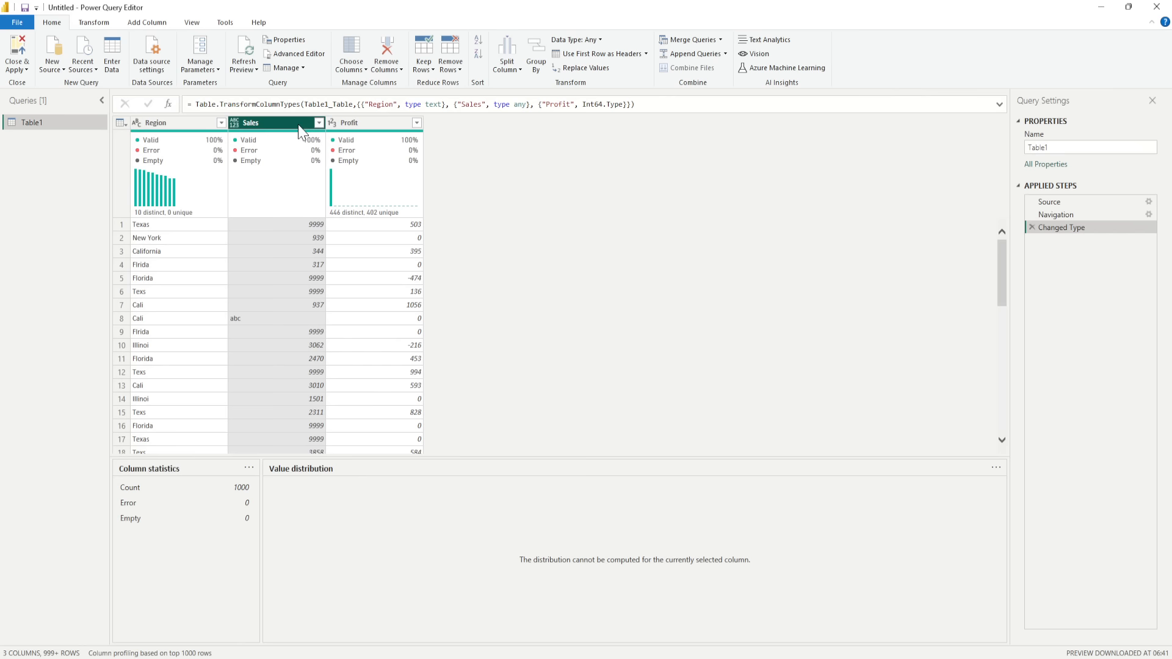
{"action": "right_click", "coordinate": [290, 129]}
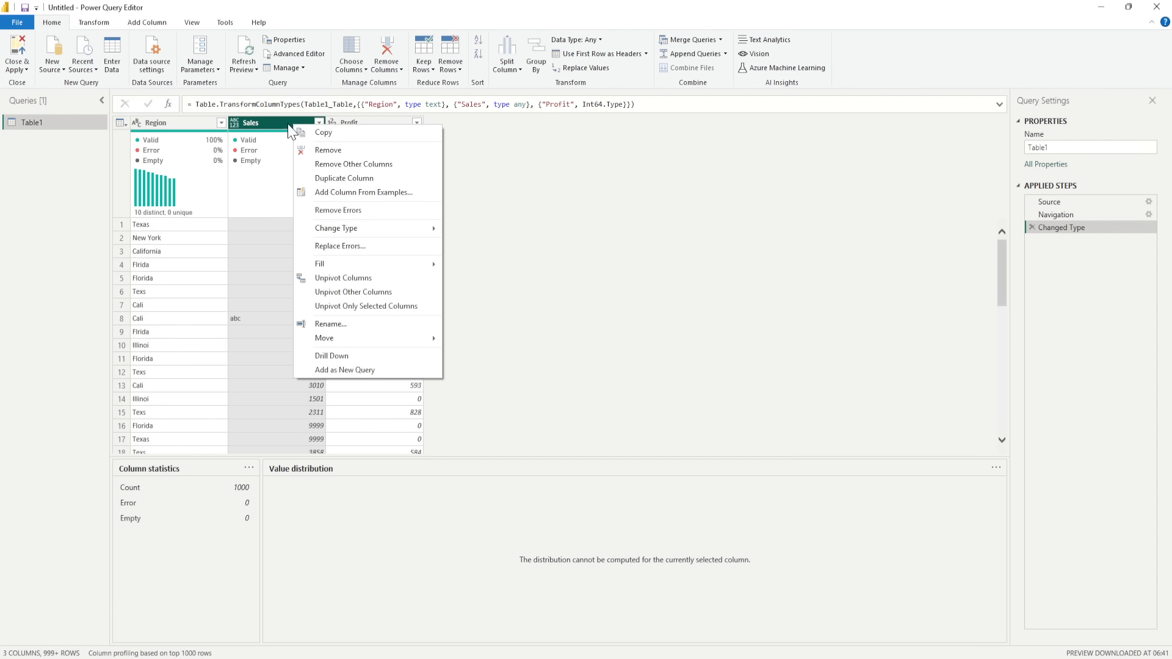
{"action": "left_click", "coordinate": [235, 125]}
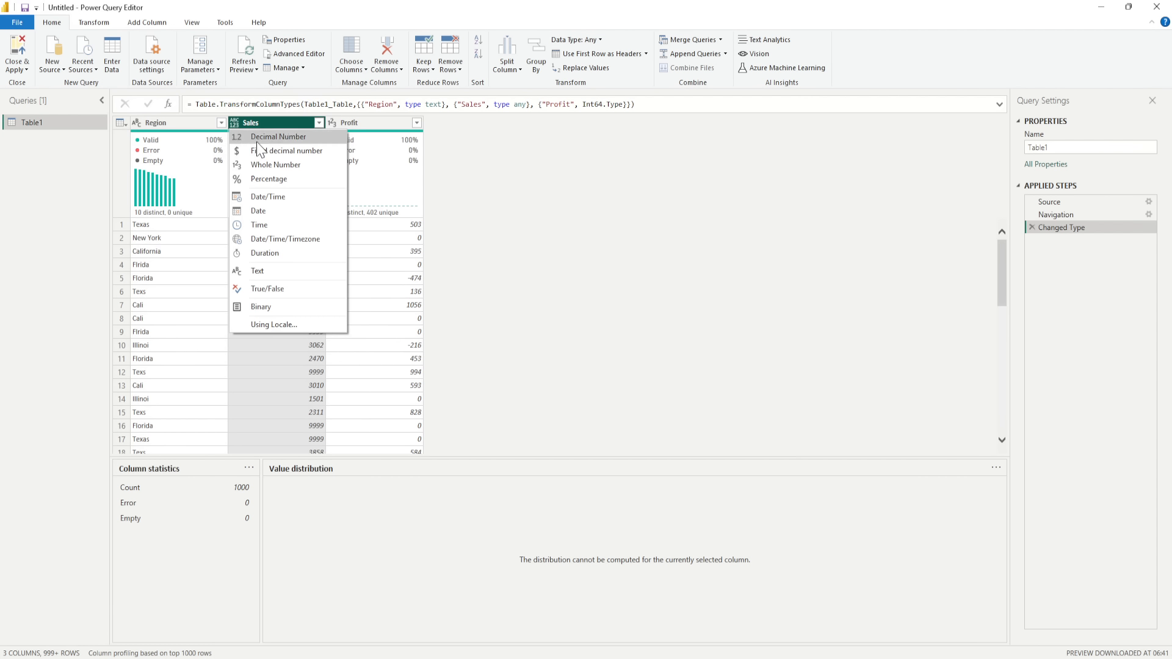
{"action": "left_click", "coordinate": [264, 166]}
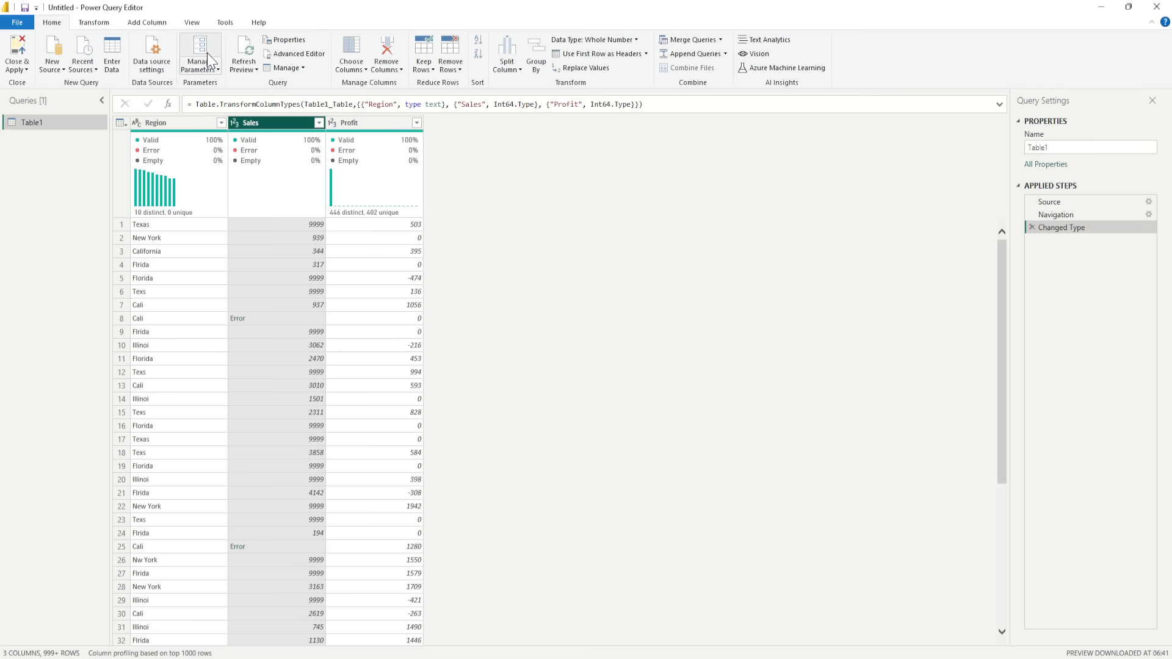
Replace the errors in the Sales column with 0
{"action": "right_click", "coordinate": [293, 128]}
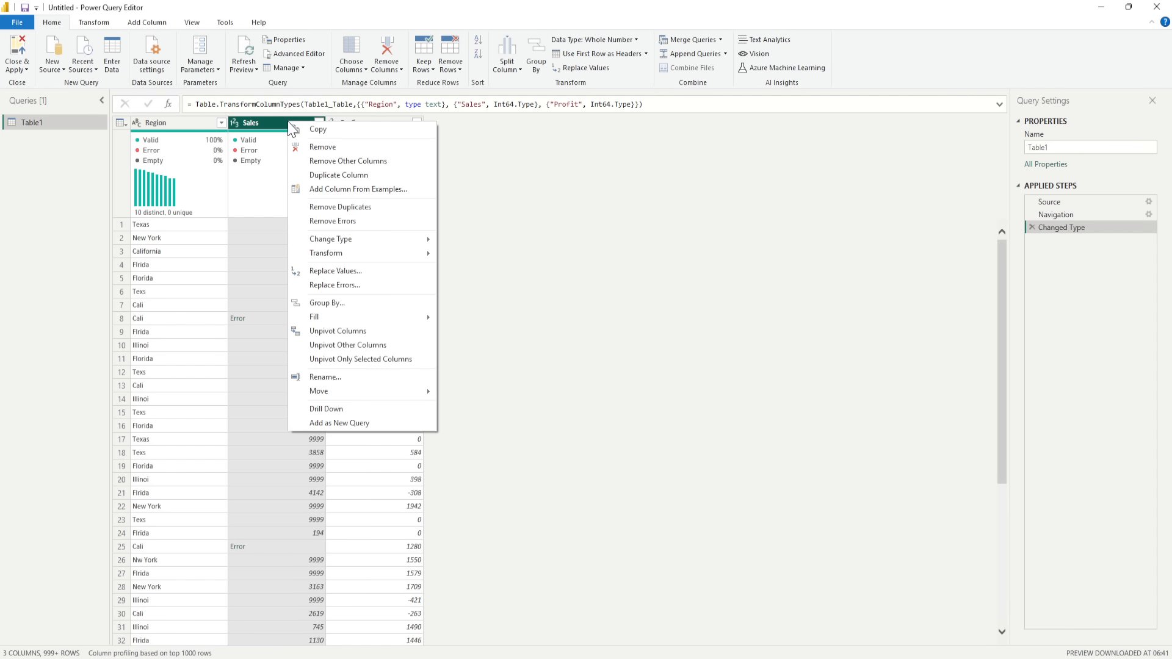
{"action": "left_click", "coordinate": [339, 285]}
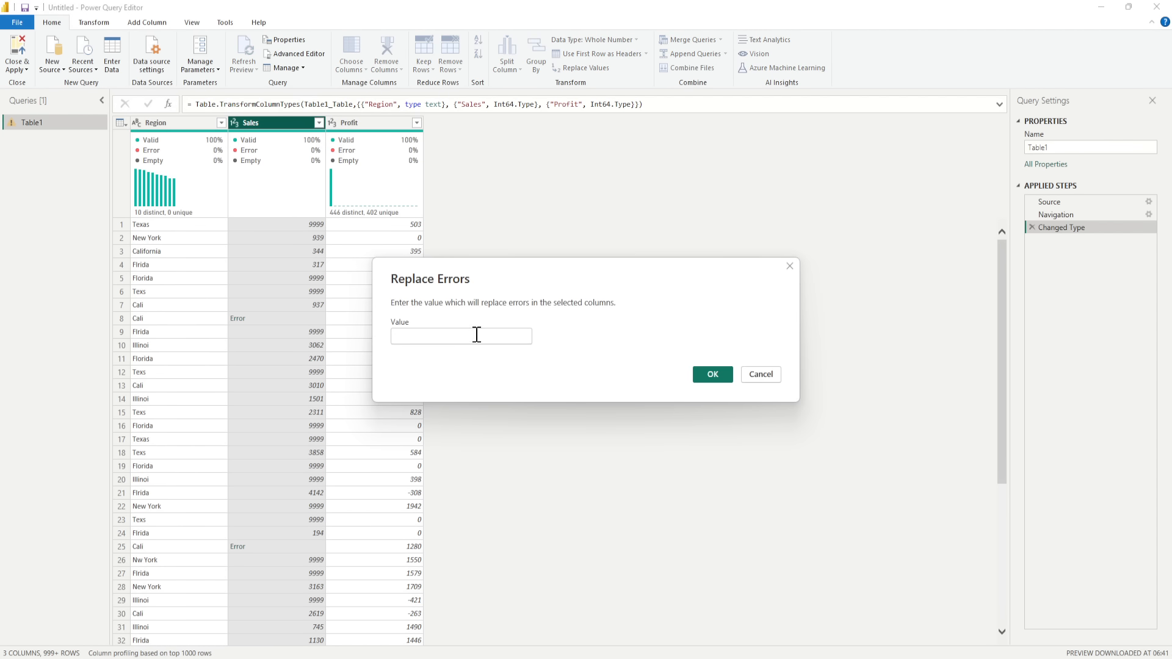
{"action": "type", "text": "0"}
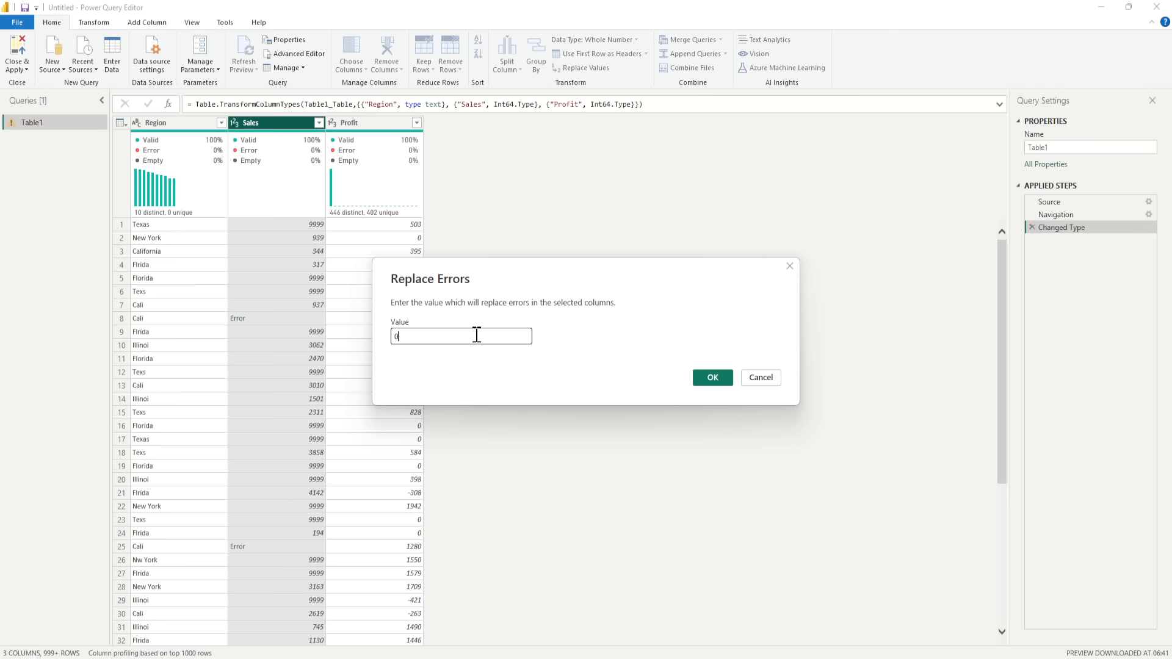
{"action": "left_click", "coordinate": [712, 376]}
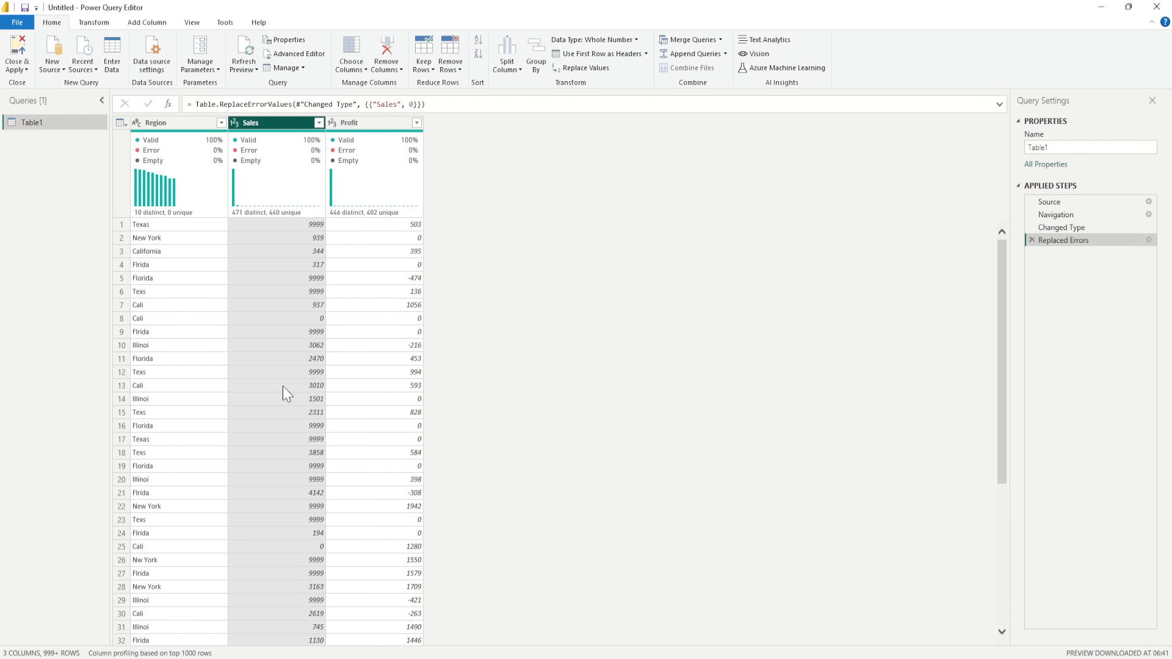
Review the distinct values available for filtering the Sales column, leaving the filter unchanged
{"action": "left_click", "coordinate": [319, 123]}
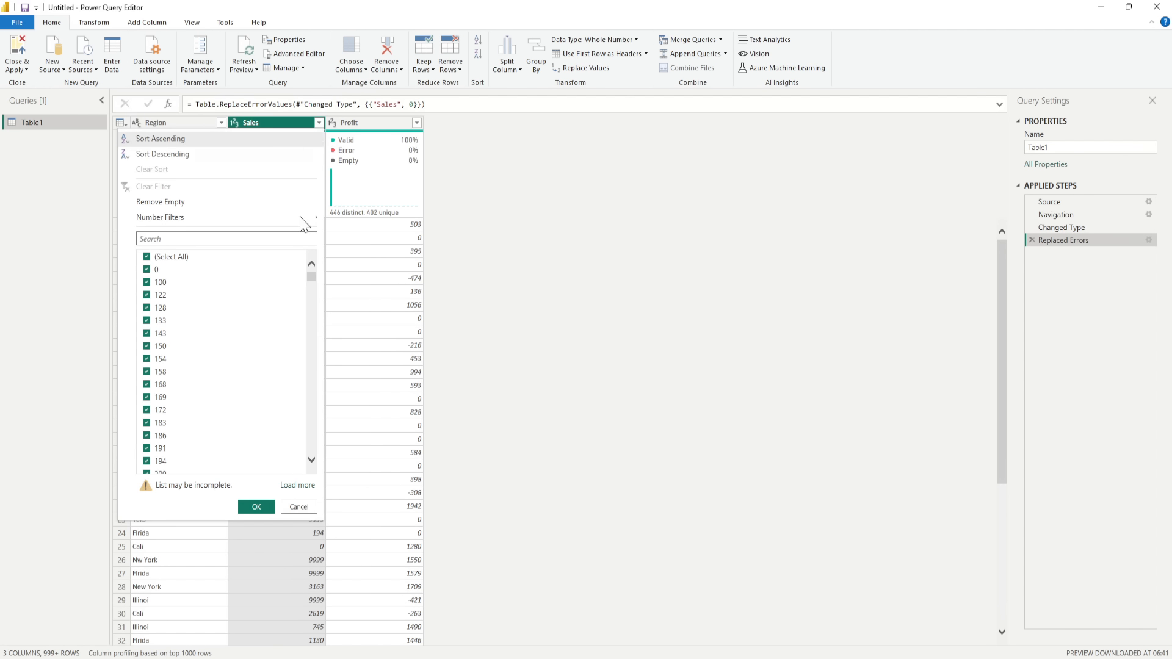
{"action": "left_click_drag", "start_coordinate": [312, 279], "coordinate": [313, 250]}
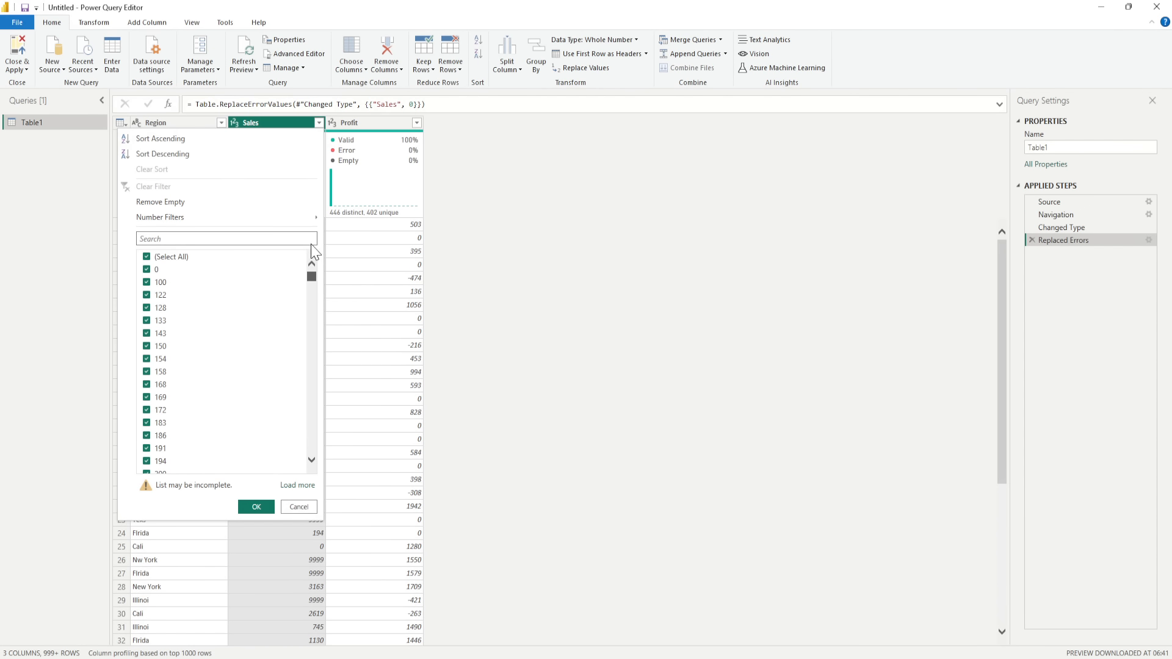
{"action": "left_click", "coordinate": [795, 221]}
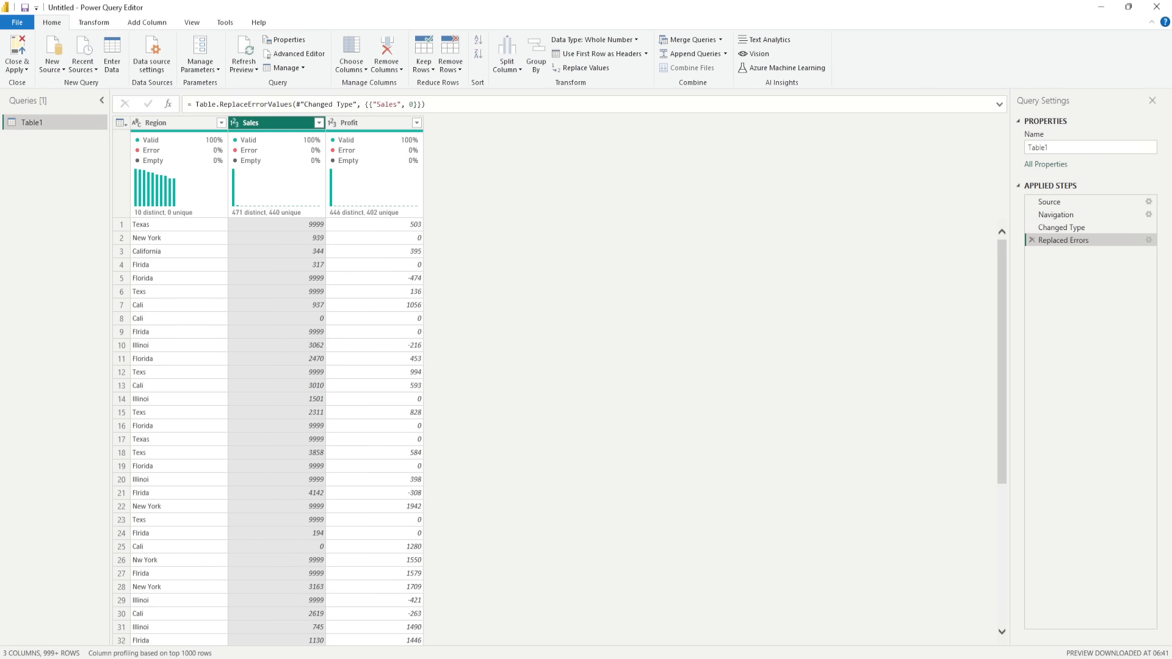
Inspect the Sales column's value distribution and base the column profiling on the entire data set
{"action": "left_click", "coordinate": [260, 189]}
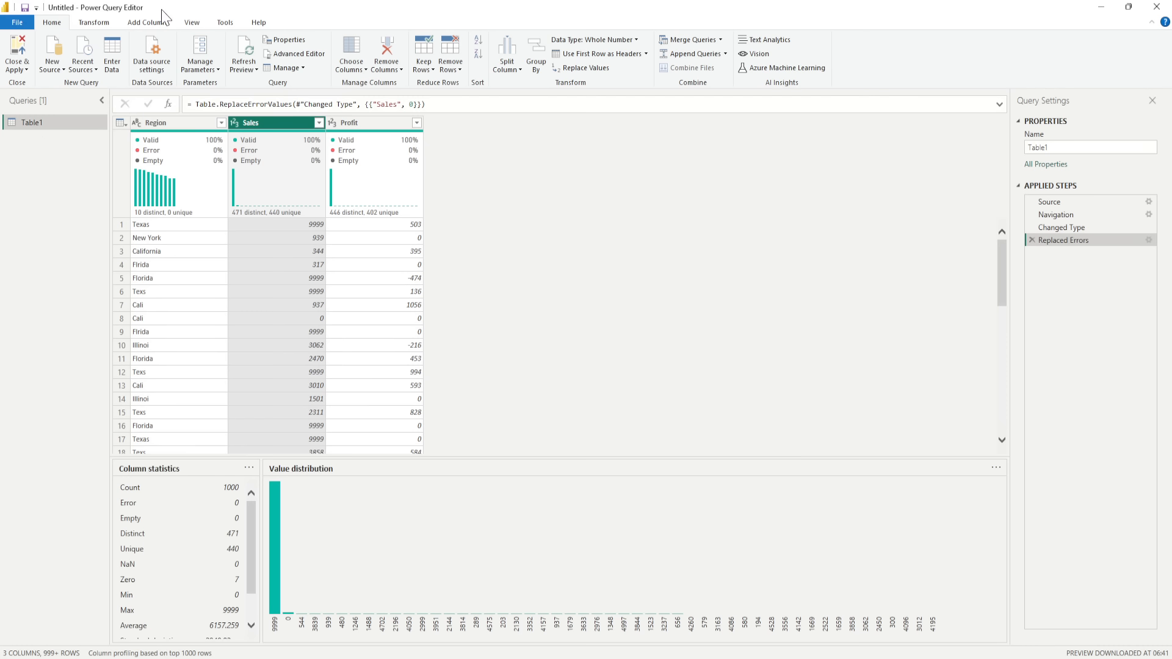
{"action": "left_click", "coordinate": [191, 23]}
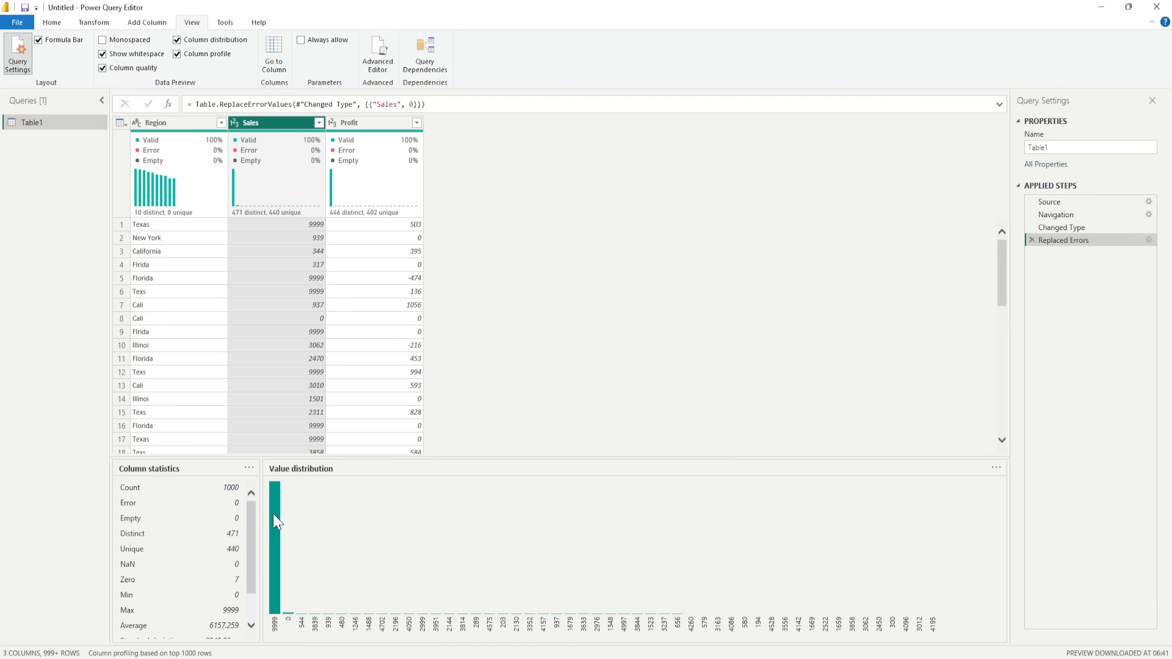
{"action": "mouse_move", "coordinate": [273, 515]}
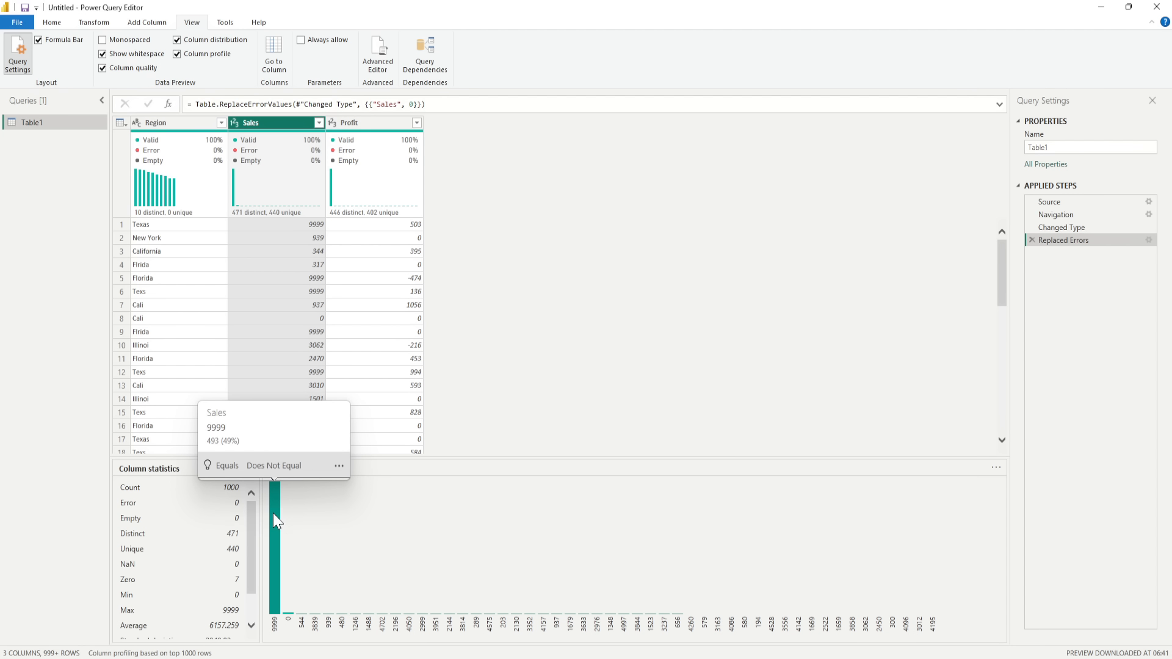
{"action": "left_click", "coordinate": [149, 653]}
{"action": "left_click", "coordinate": [150, 651]}
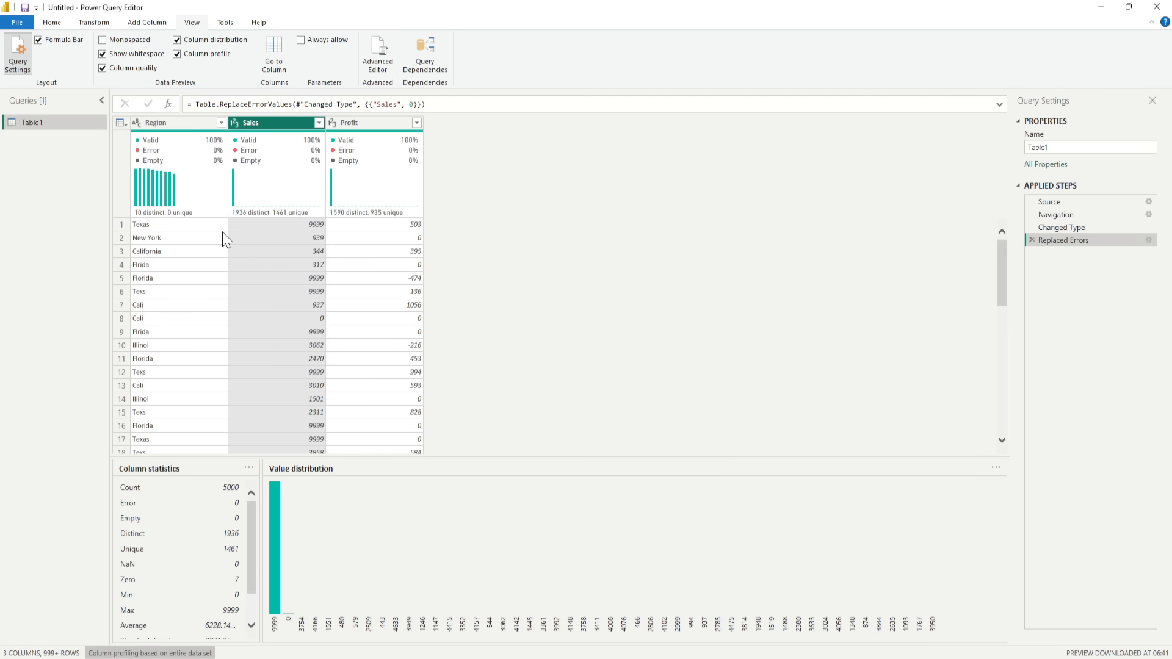
{"action": "right_click", "coordinate": [283, 227]}
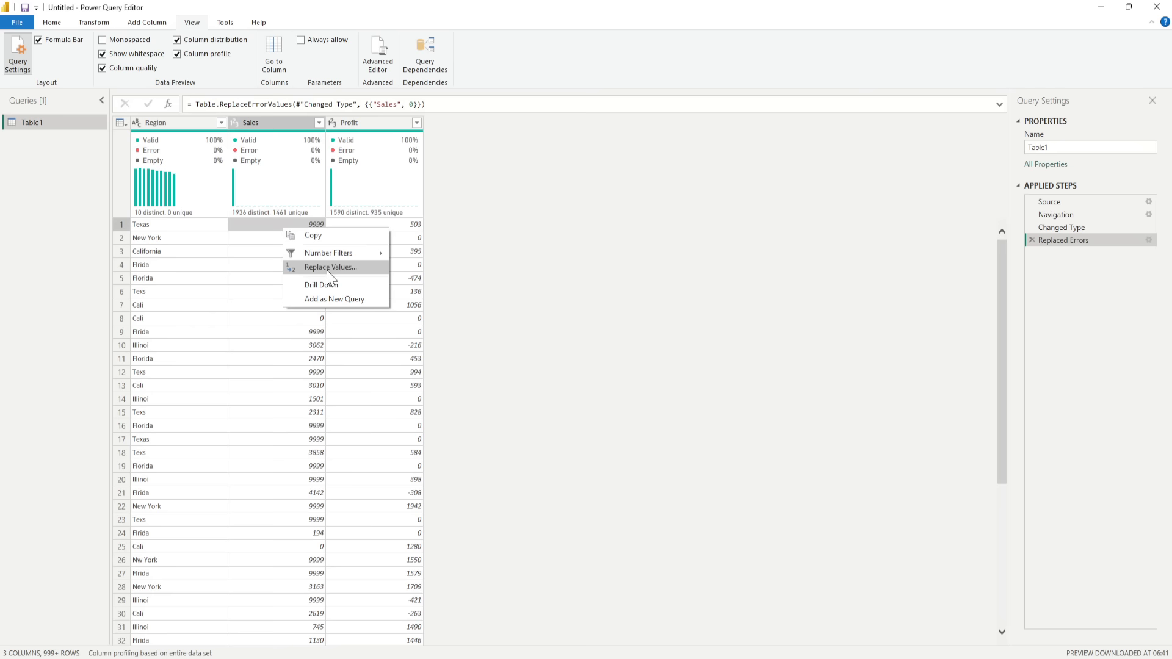
{"action": "right_click", "coordinate": [263, 126]}
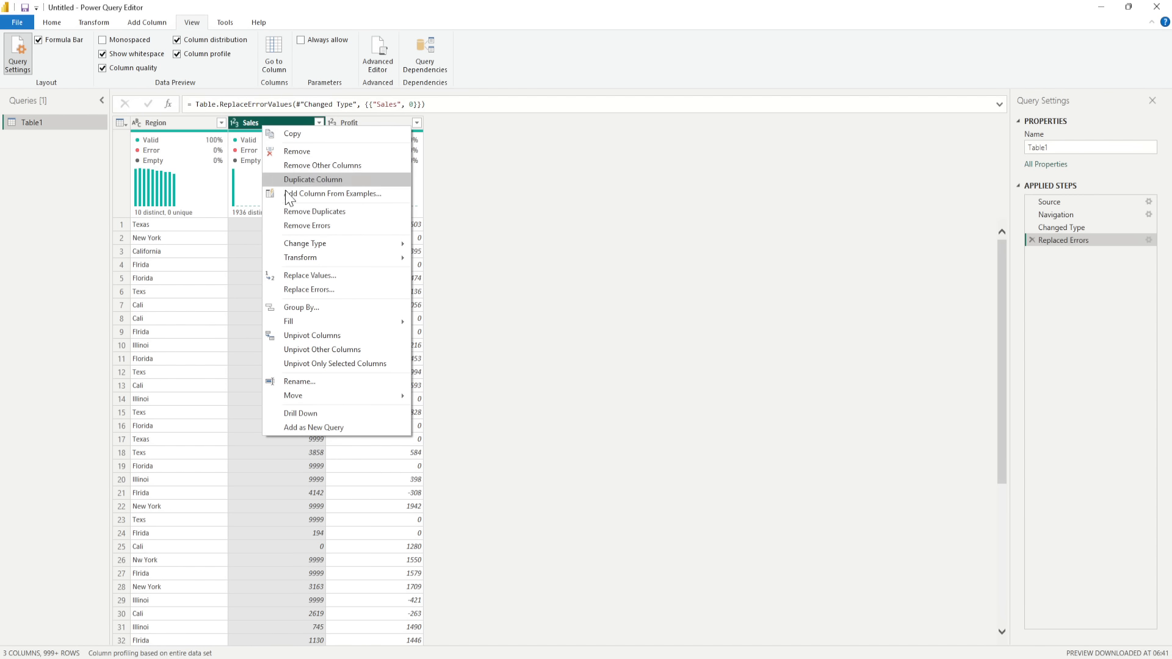
{"action": "left_click", "coordinate": [307, 274]}
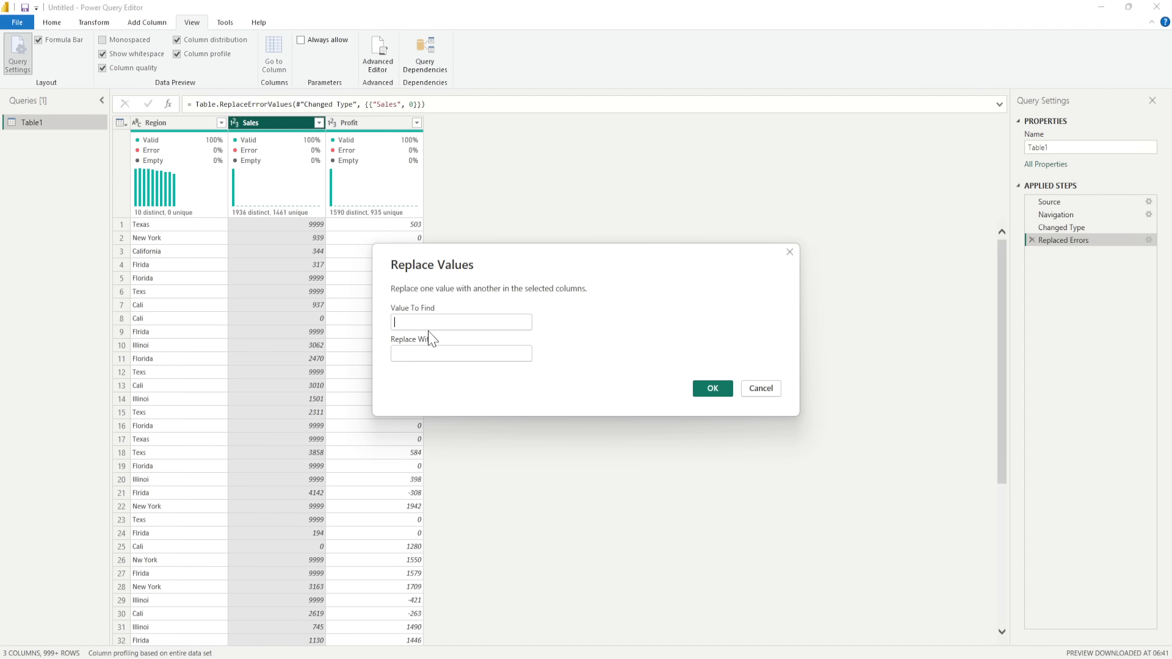
{"action": "left_click", "coordinate": [763, 392]}
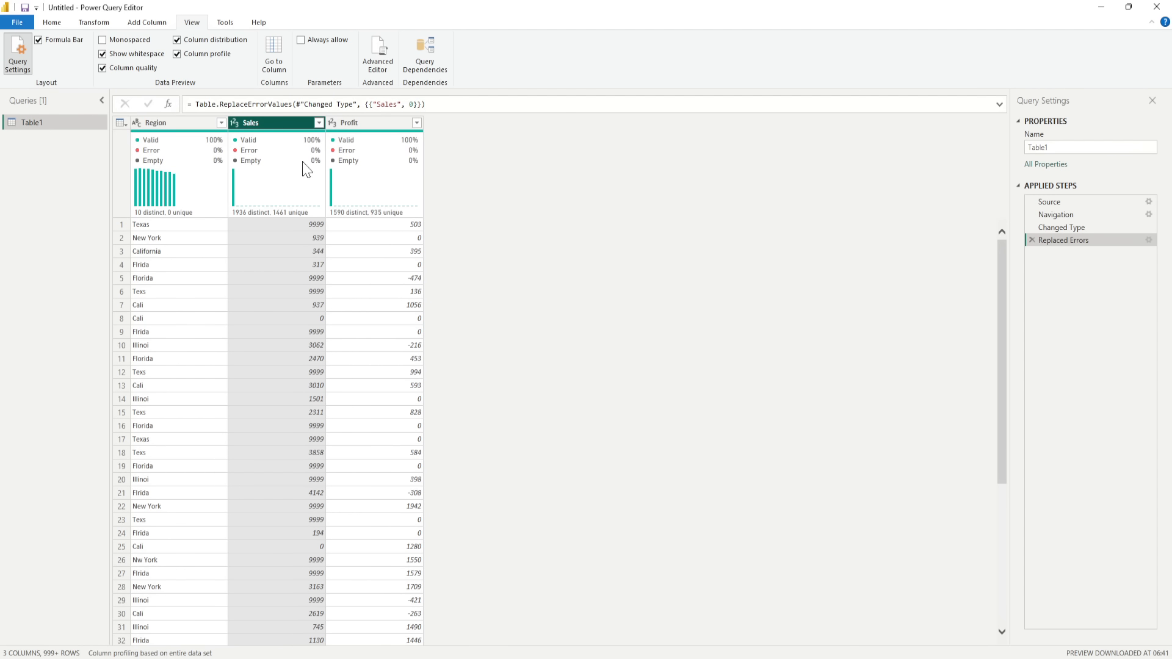
Replace the value 9999 with 0 in the Sales column
{"action": "right_click", "coordinate": [302, 224]}
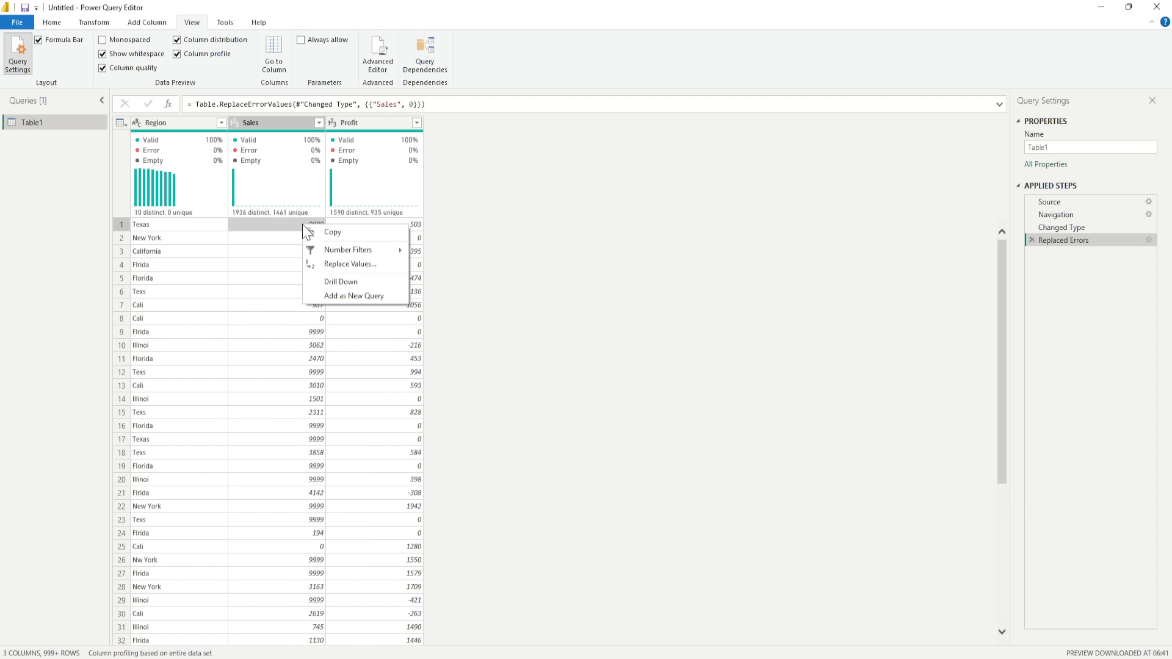
{"action": "left_click", "coordinate": [342, 265]}
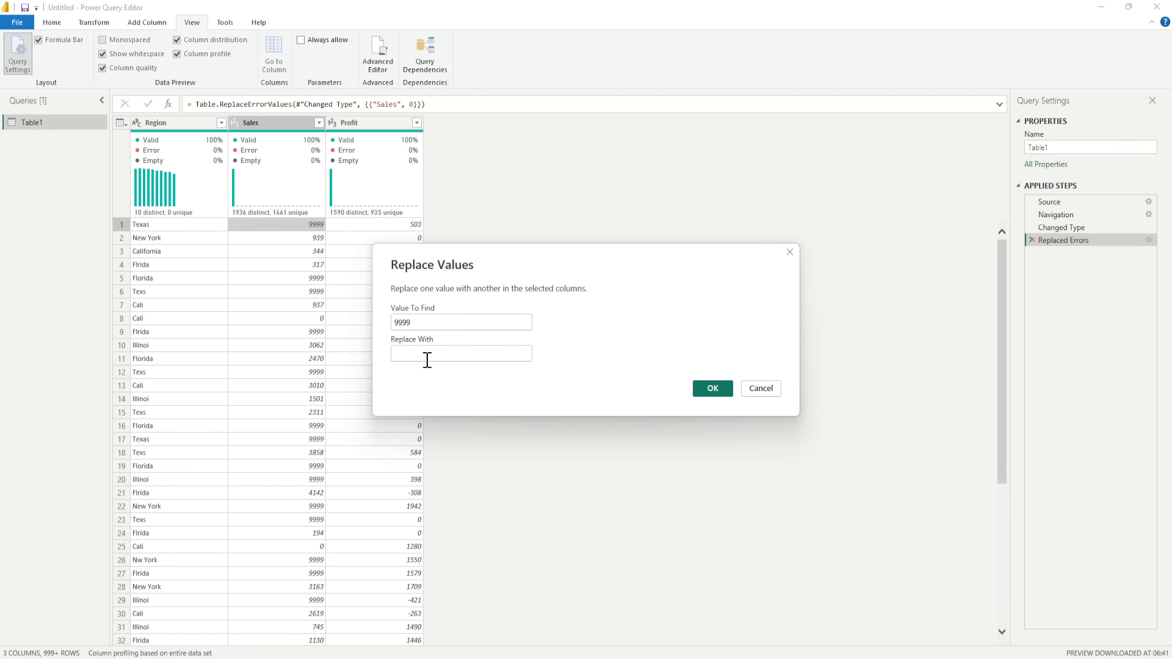
{"action": "left_click", "coordinate": [428, 354]}
{"action": "type", "text": "0"}
{"action": "left_click", "coordinate": [711, 385]}
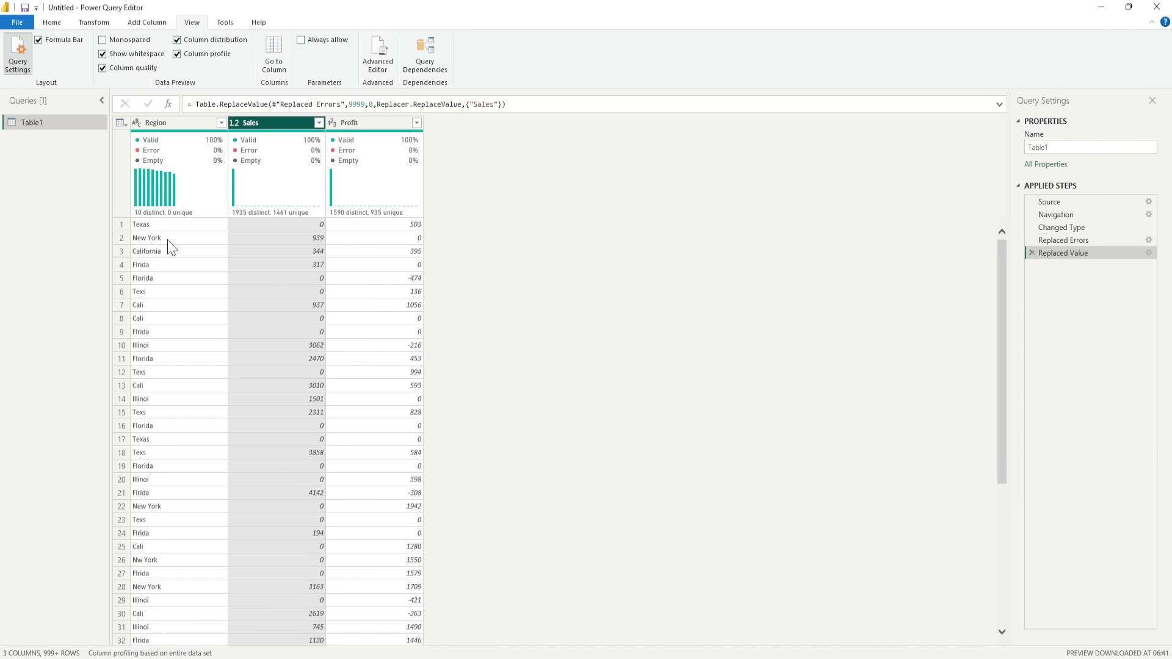
Examine the column statistics and value distribution of the Sales and Region columns
{"action": "left_click", "coordinate": [266, 181]}
{"action": "mouse_move", "coordinate": [267, 182]}
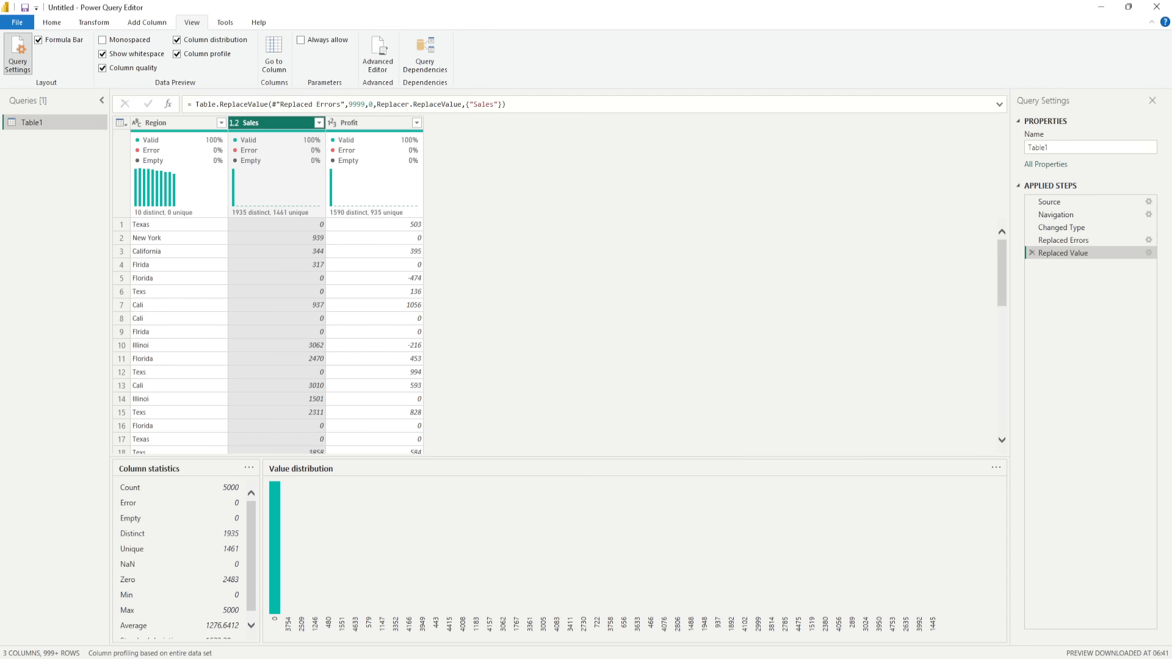
{"action": "left_click", "coordinate": [188, 183]}
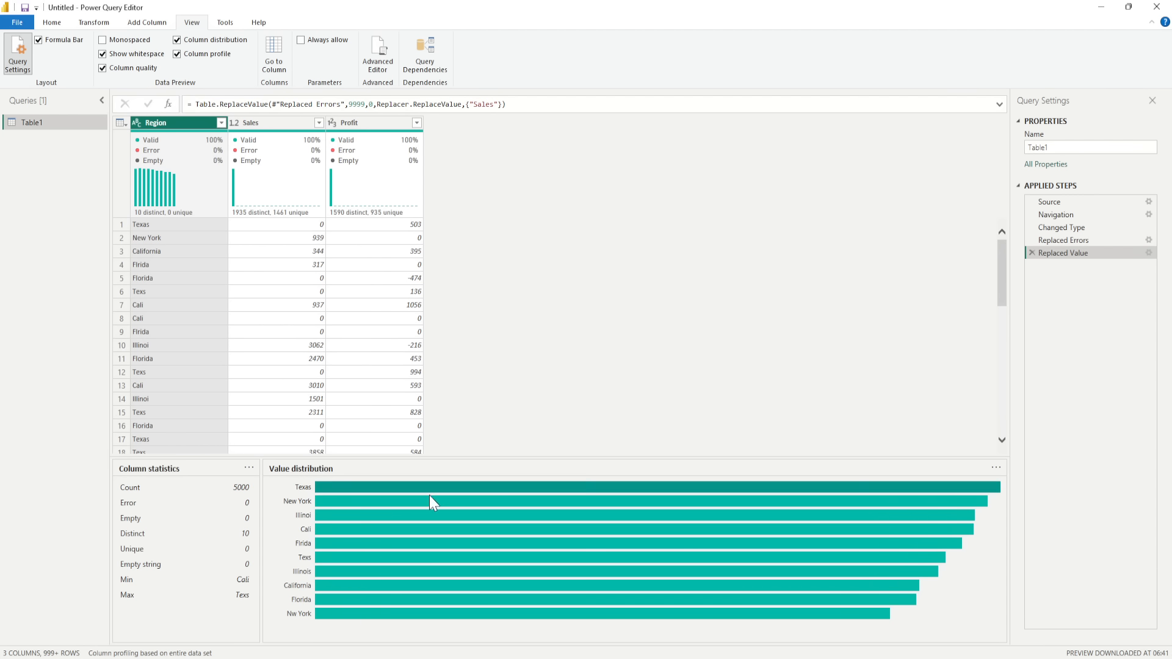
{"action": "mouse_move", "coordinate": [429, 564]}
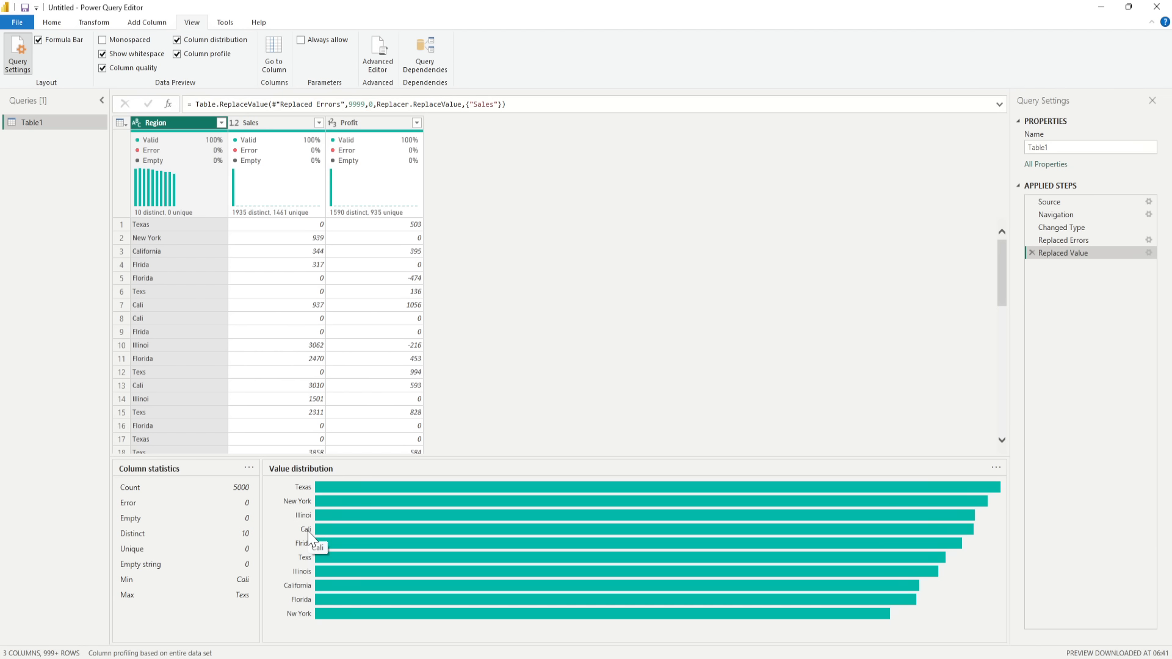
Replace the value Cali with California in the Region column
{"action": "right_click", "coordinate": [168, 305]}
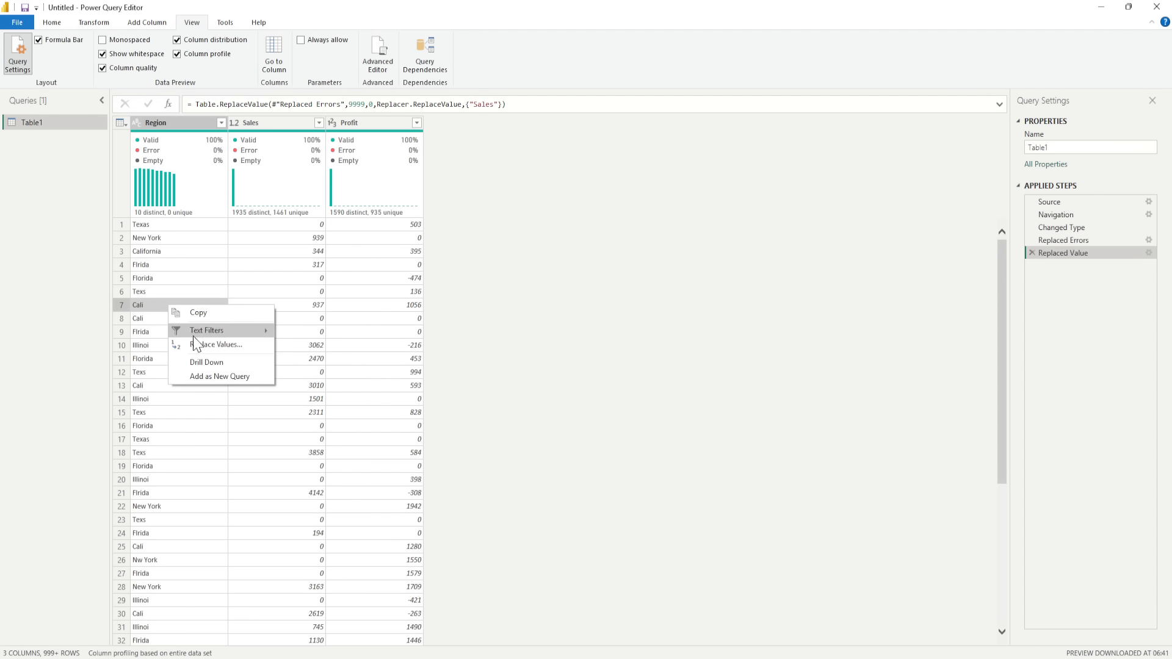
{"action": "left_click", "coordinate": [205, 350]}
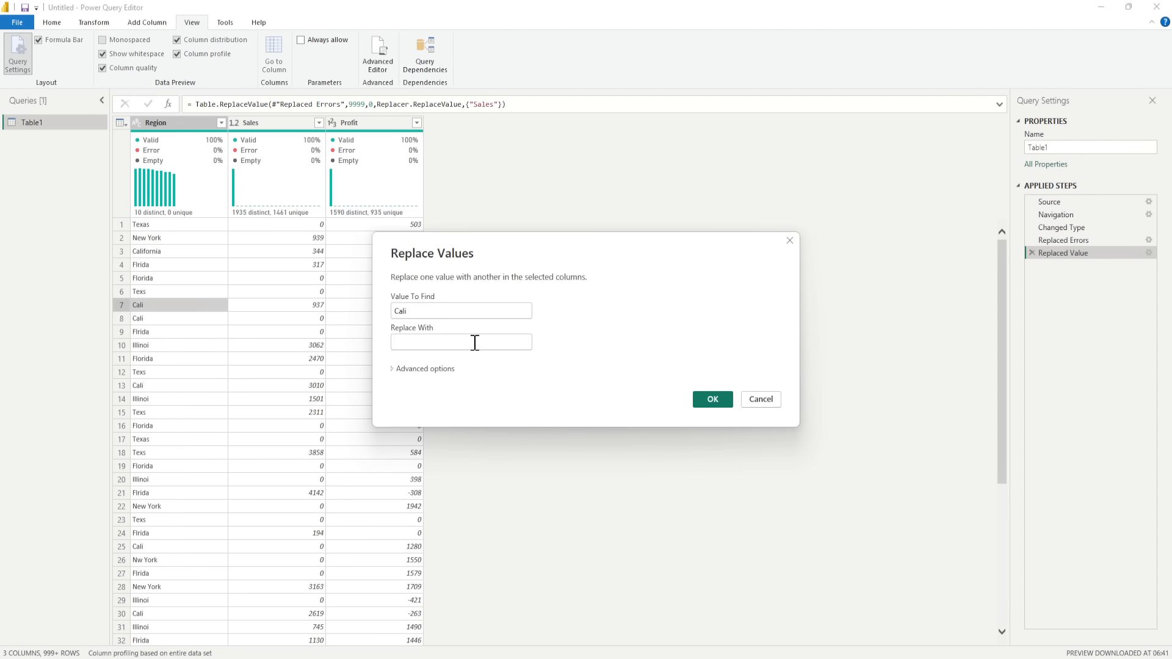
{"action": "left_click", "coordinate": [475, 343]}
{"action": "type", "text": "California"}
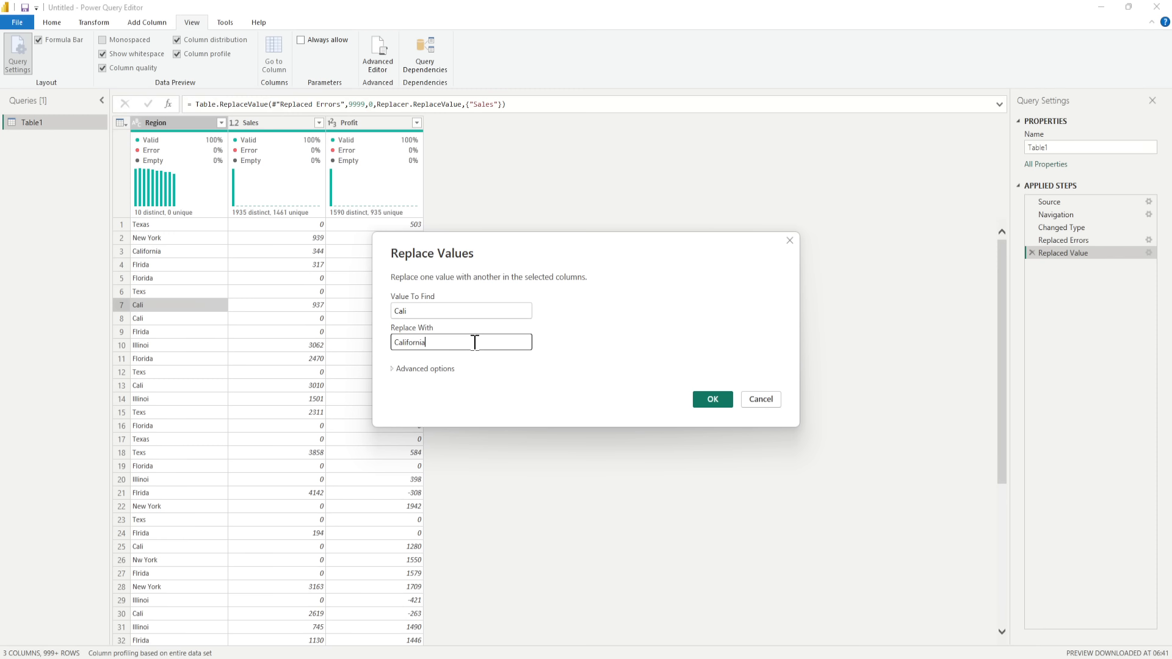
{"action": "left_click", "coordinate": [722, 400]}
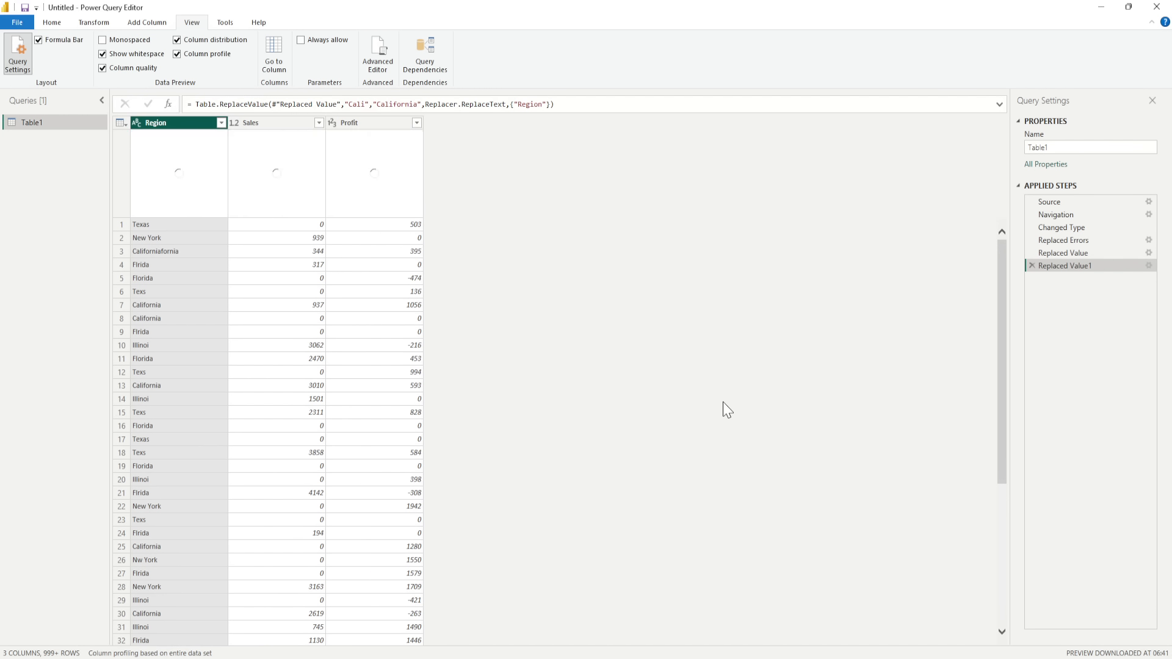
Review the Region column's value distribution and the settings of the Cali replacement step
{"action": "left_click", "coordinate": [166, 181]}
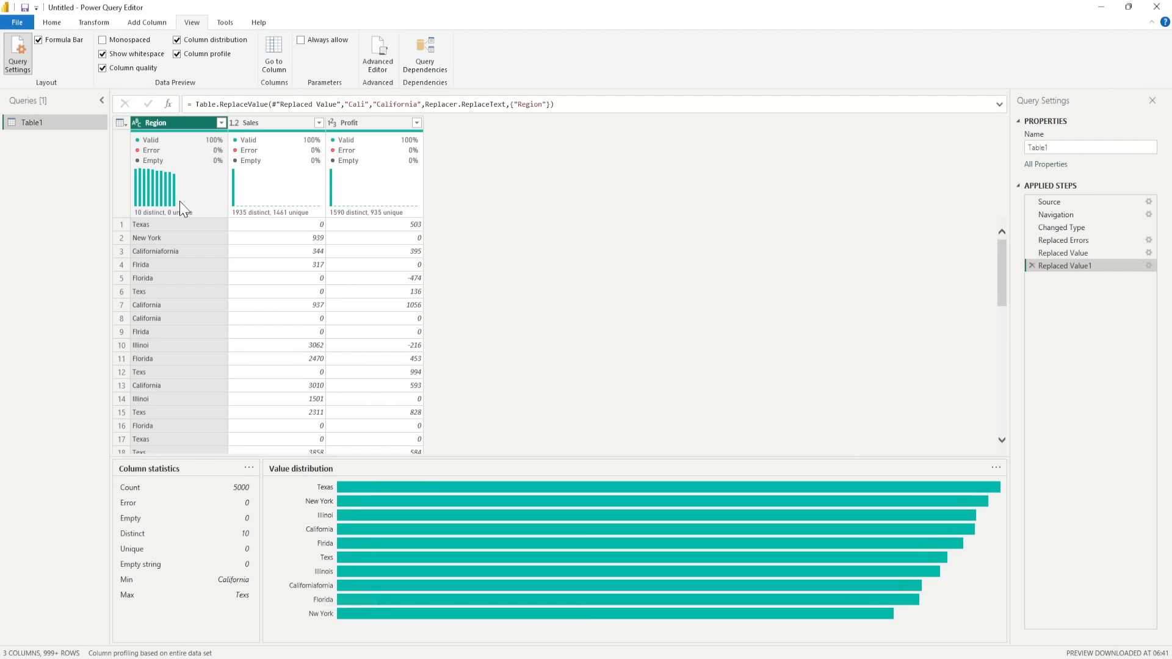
{"action": "double_click", "coordinate": [1060, 267]}
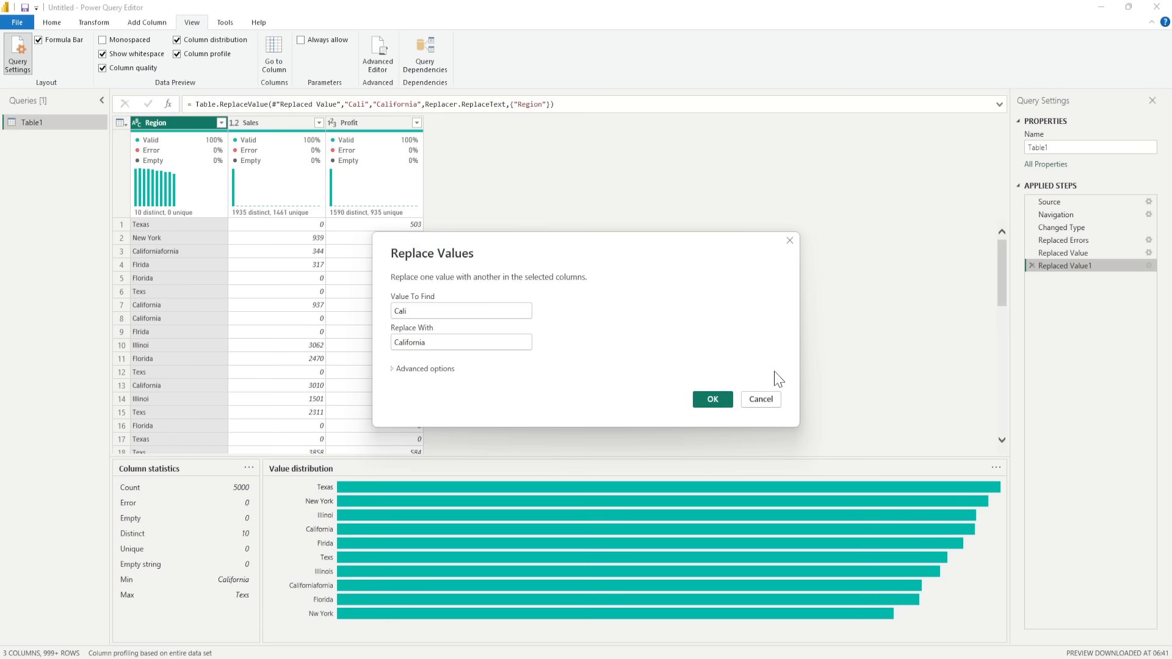
{"action": "left_click", "coordinate": [763, 399]}
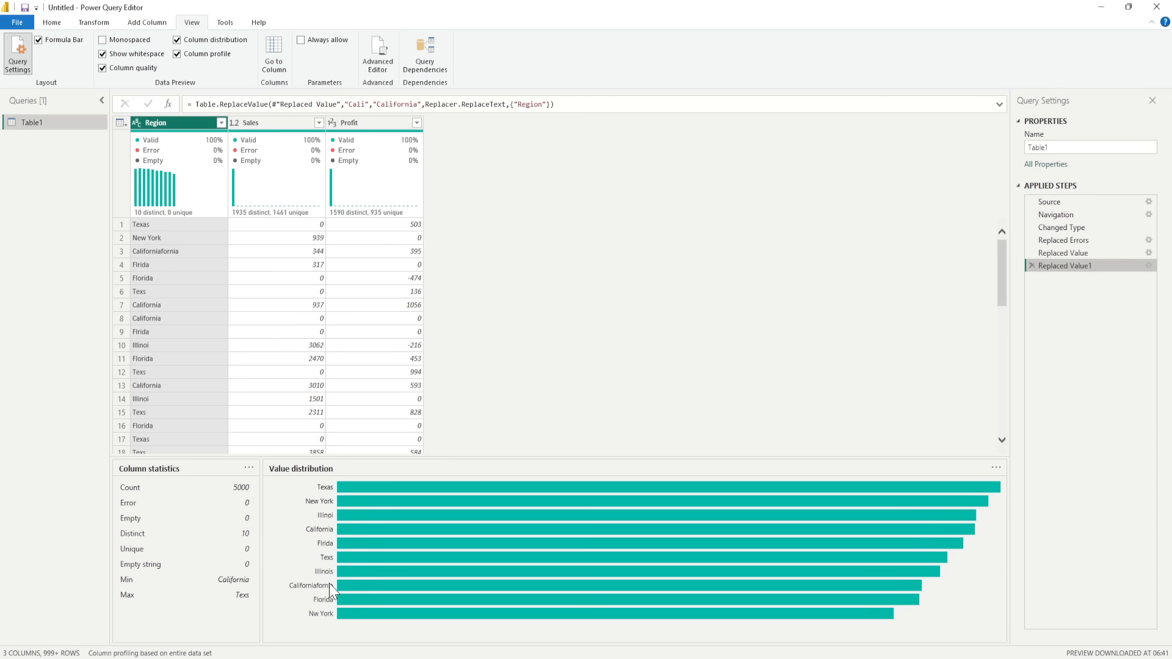
Replace the value Californiafornia with California in the Region column
{"action": "right_click", "coordinate": [164, 254]}
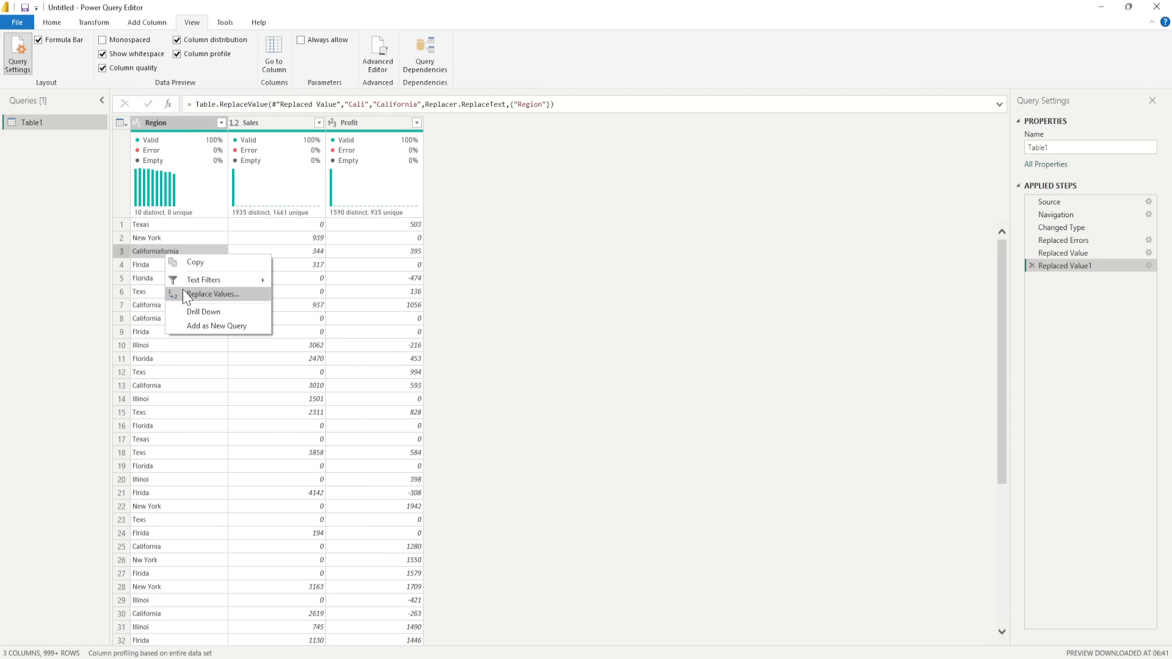
{"action": "left_click", "coordinate": [188, 297]}
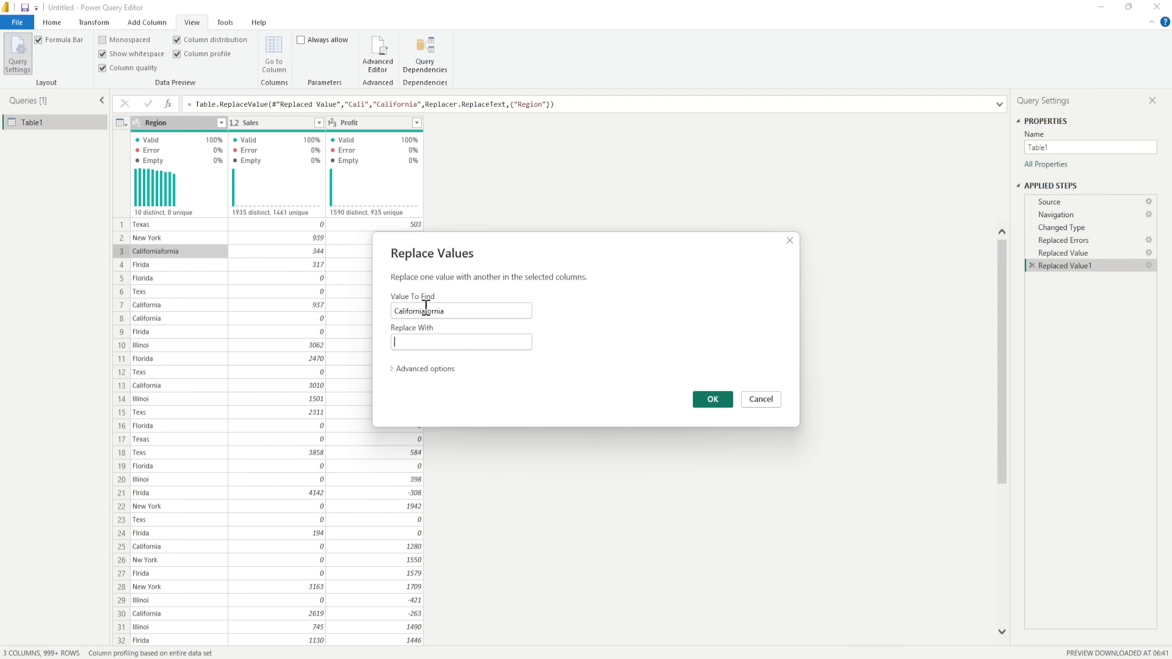
{"action": "double_click", "coordinate": [425, 311]}
{"action": "left_click", "coordinate": [434, 316]}
{"action": "double_click", "coordinate": [425, 311]}
{"action": "key", "text": "ctrl+c"}
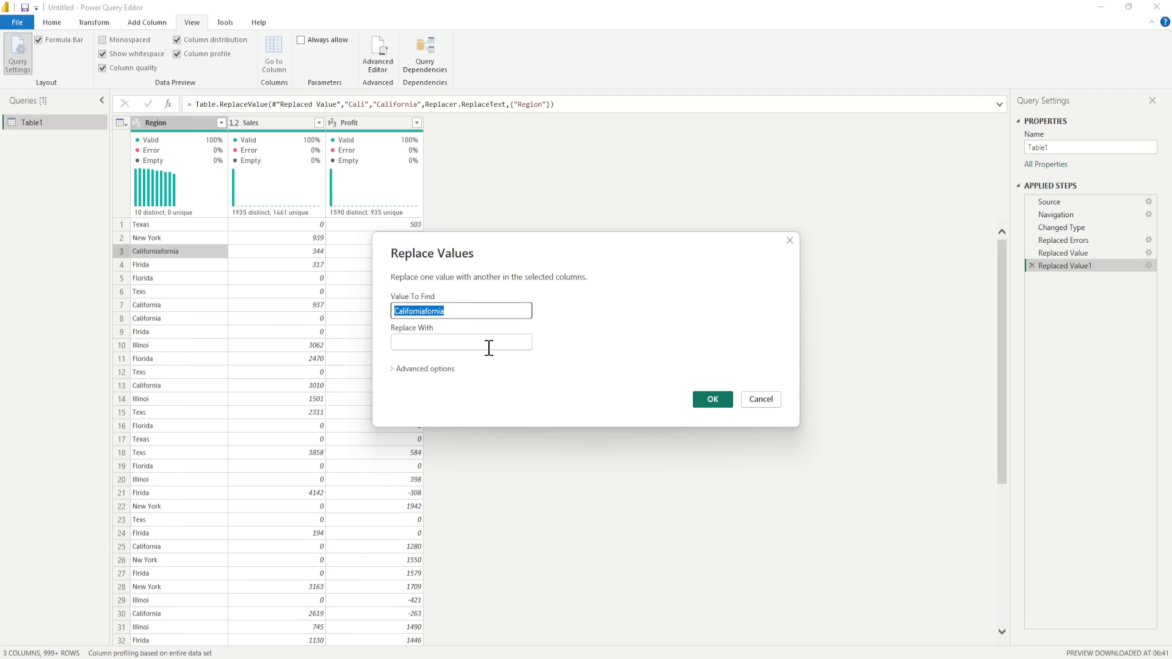
{"action": "left_click", "coordinate": [467, 341]}
{"action": "key", "text": "ctrl+v"}
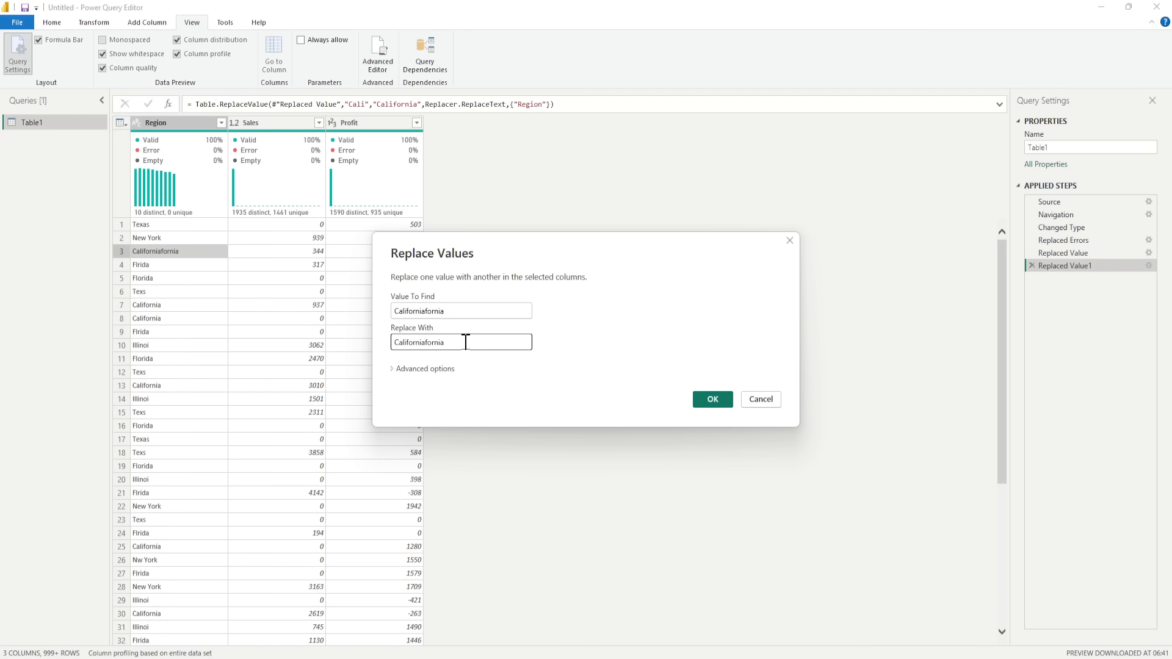
{"action": "key", "text": "BackSpace"}
{"action": "key", "text": "BackSpace"}
{"action": "key", "text": "BackSpace"}
{"action": "key", "text": "BackSpace"}
{"action": "key", "text": "BackSpace"}
{"action": "key", "text": "BackSpace"}
{"action": "left_click", "coordinate": [711, 400]}
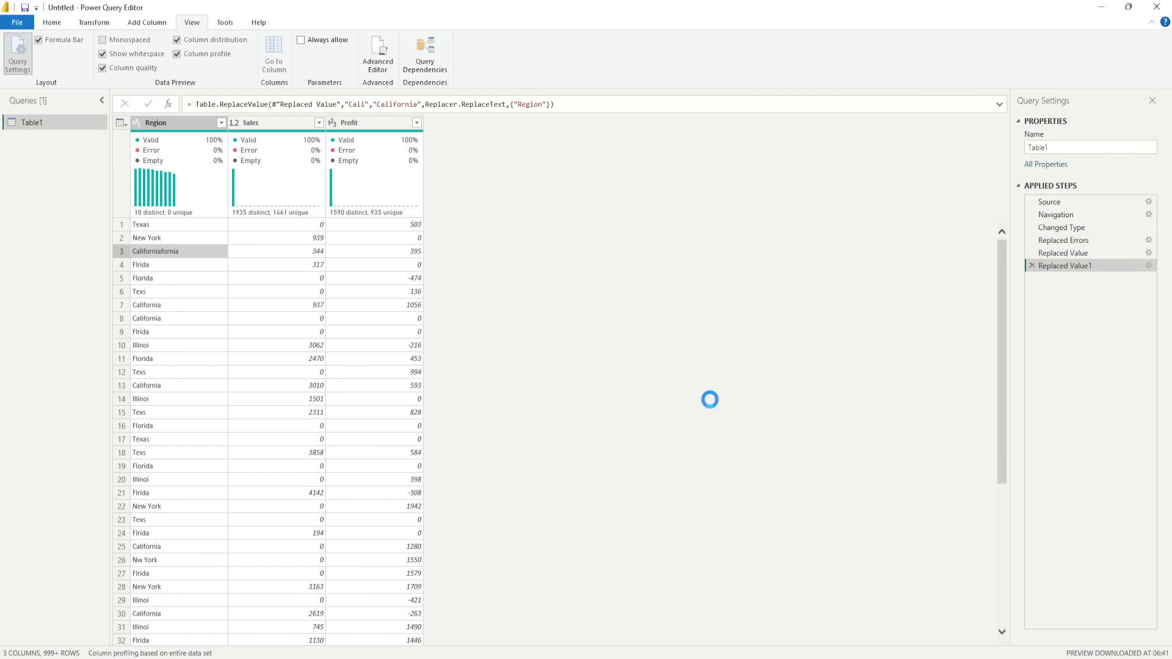
Check the Region value distribution and replace the misspelled Flrida with Florida in that column
{"action": "left_click", "coordinate": [171, 195]}
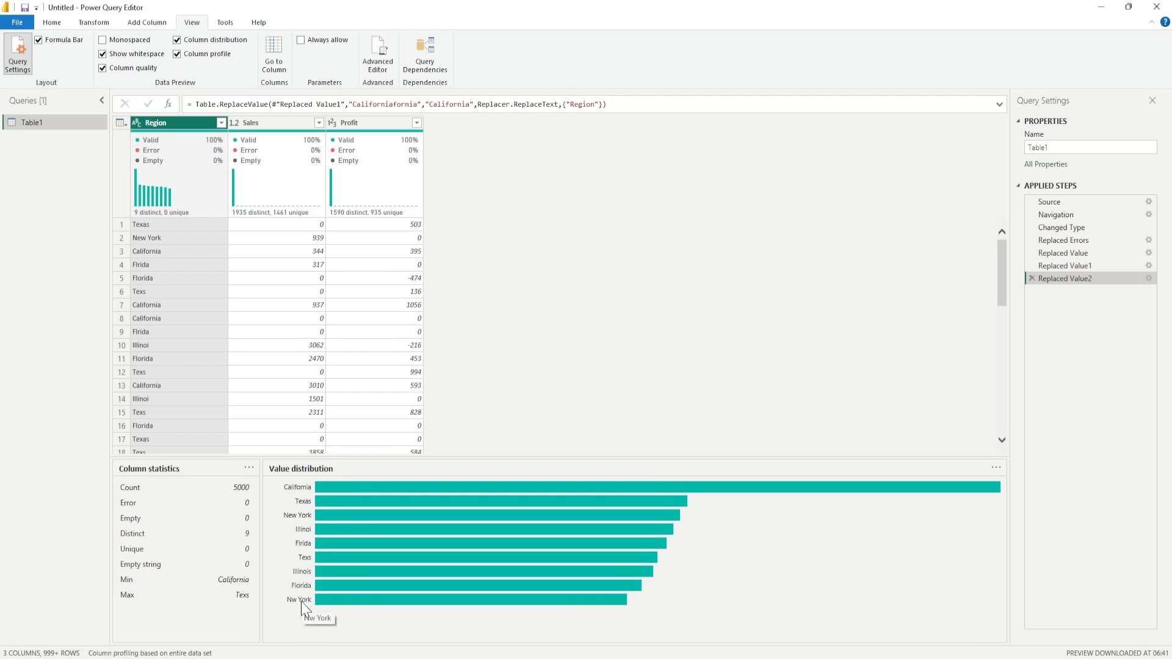
{"action": "left_click", "coordinate": [170, 331]}
{"action": "right_click", "coordinate": [170, 331]}
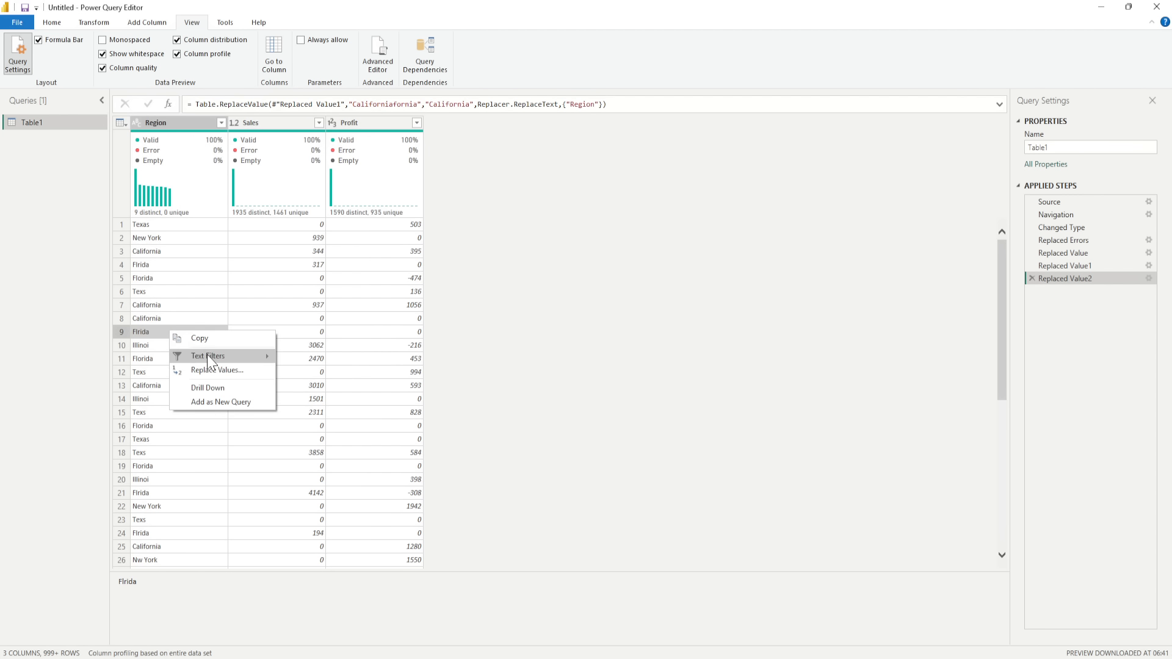
{"action": "left_click", "coordinate": [218, 372]}
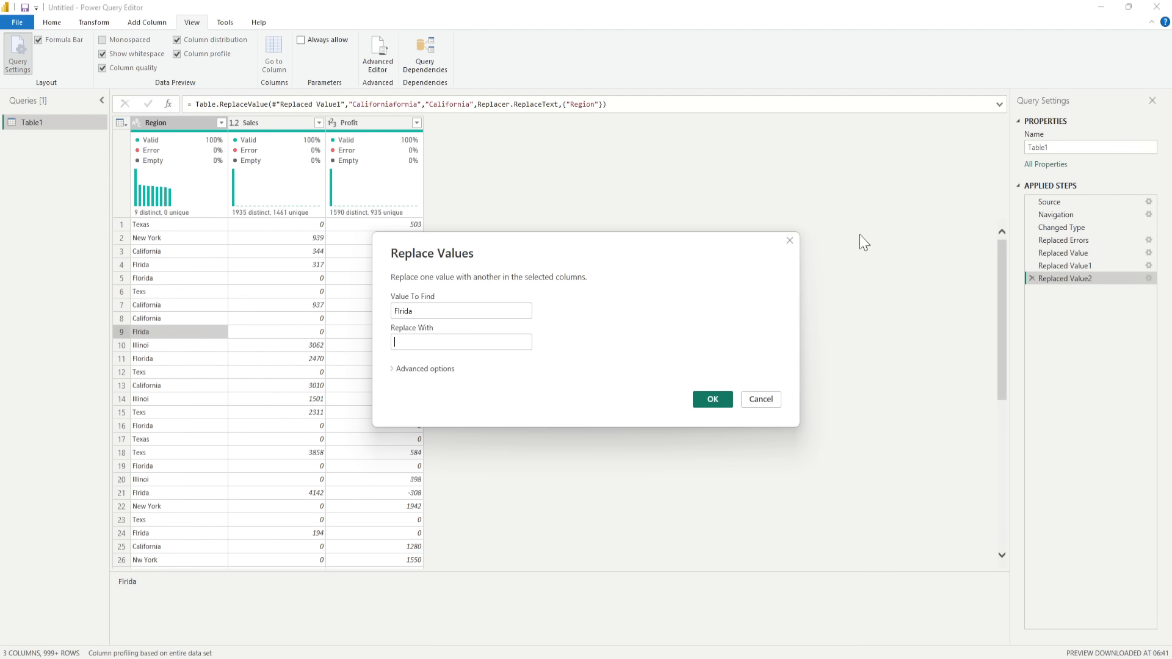
{"action": "left_click", "coordinate": [425, 342]}
{"action": "type", "text": "Florida"}
{"action": "left_click", "coordinate": [714, 398]}
Check the Region value distribution and replace the misspelled Nw York with New York in that column
{"action": "left_click", "coordinate": [199, 194]}
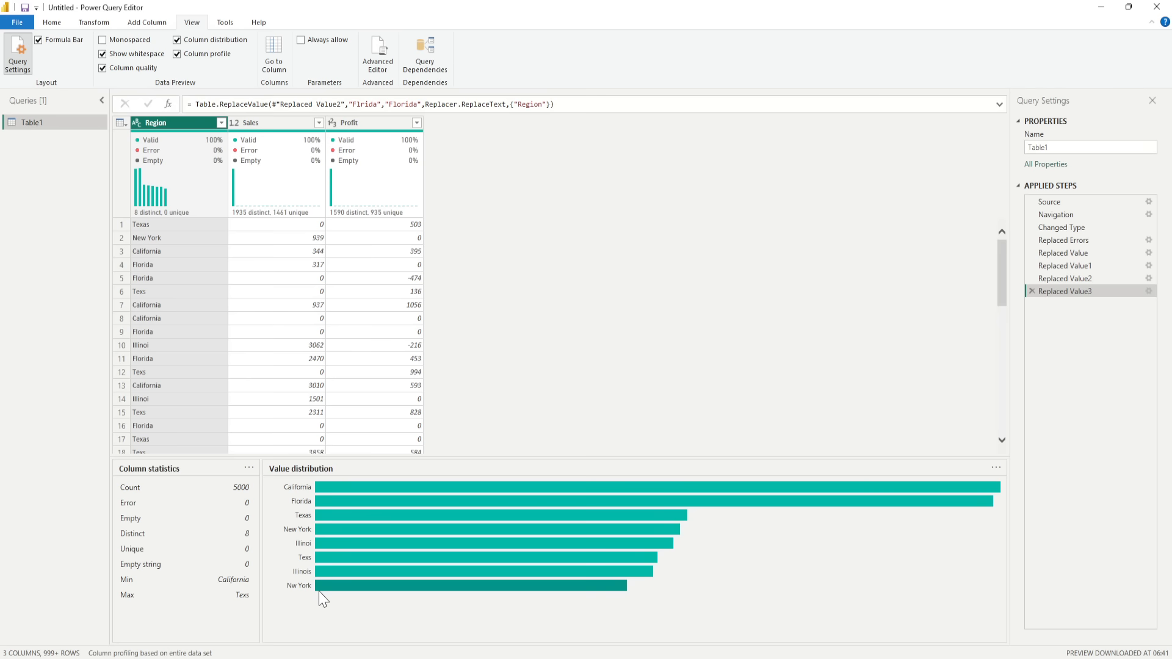
{"action": "mouse_move", "coordinate": [319, 591]}
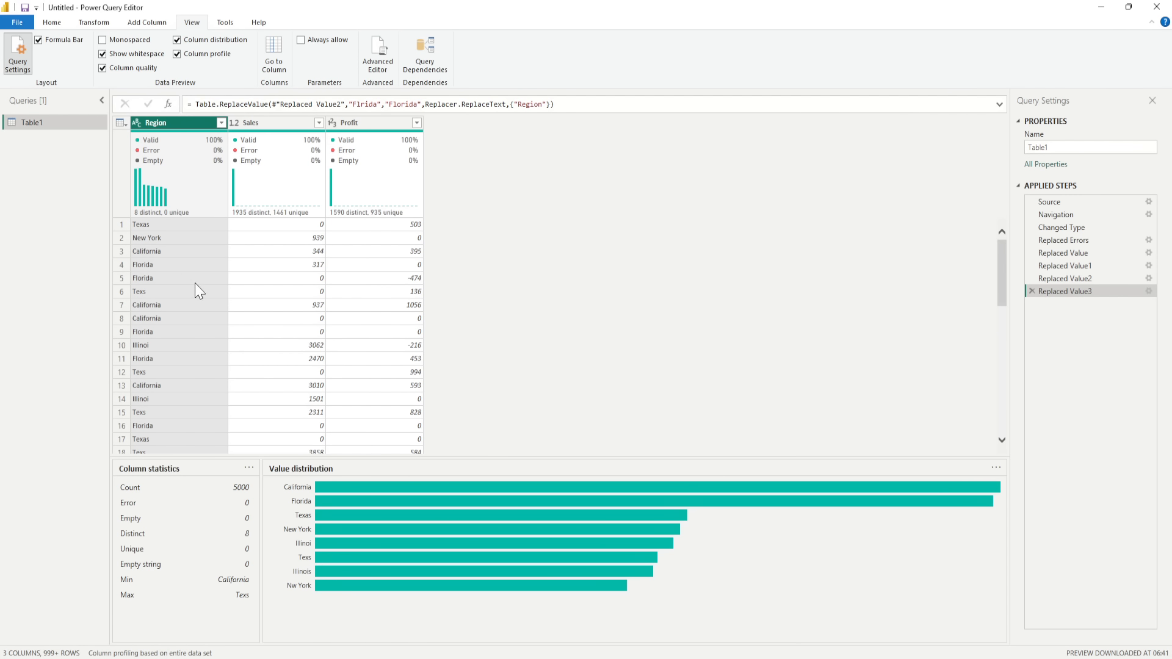
{"action": "scroll", "coordinate": [196, 283], "scroll_direction": "down", "scroll_amount": 4}
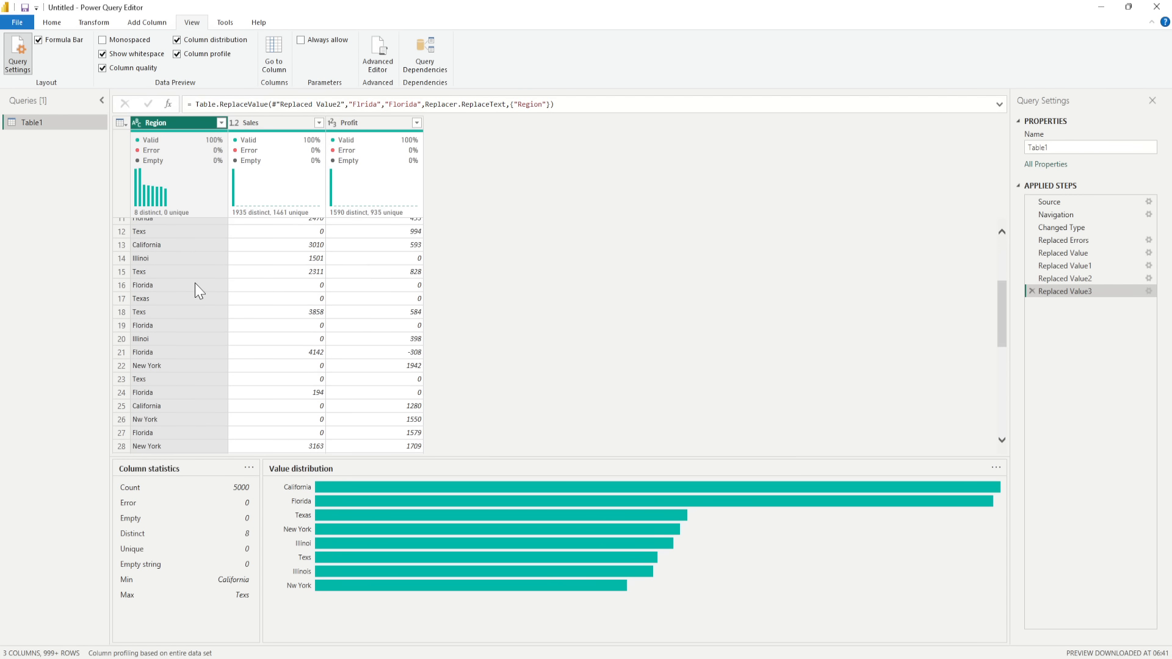
{"action": "scroll", "coordinate": [195, 287], "scroll_direction": "down", "scroll_amount": 1}
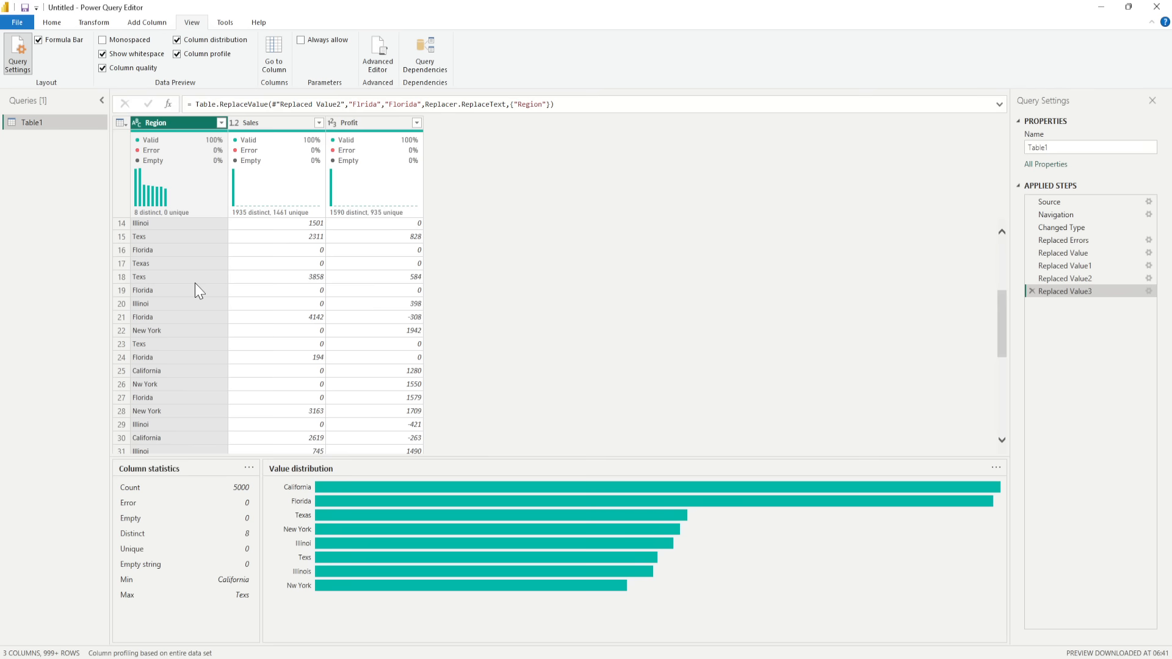
{"action": "right_click", "coordinate": [180, 386]}
{"action": "left_click", "coordinate": [226, 425]}
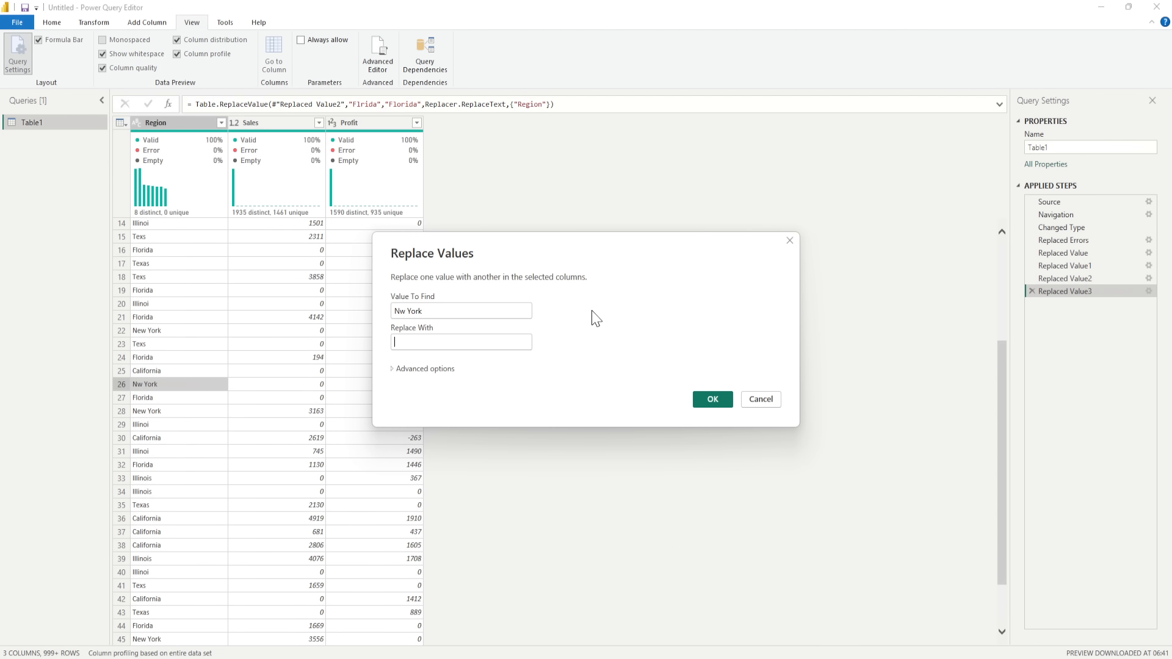
{"action": "left_click", "coordinate": [443, 347]}
{"action": "type", "text": "New York"}
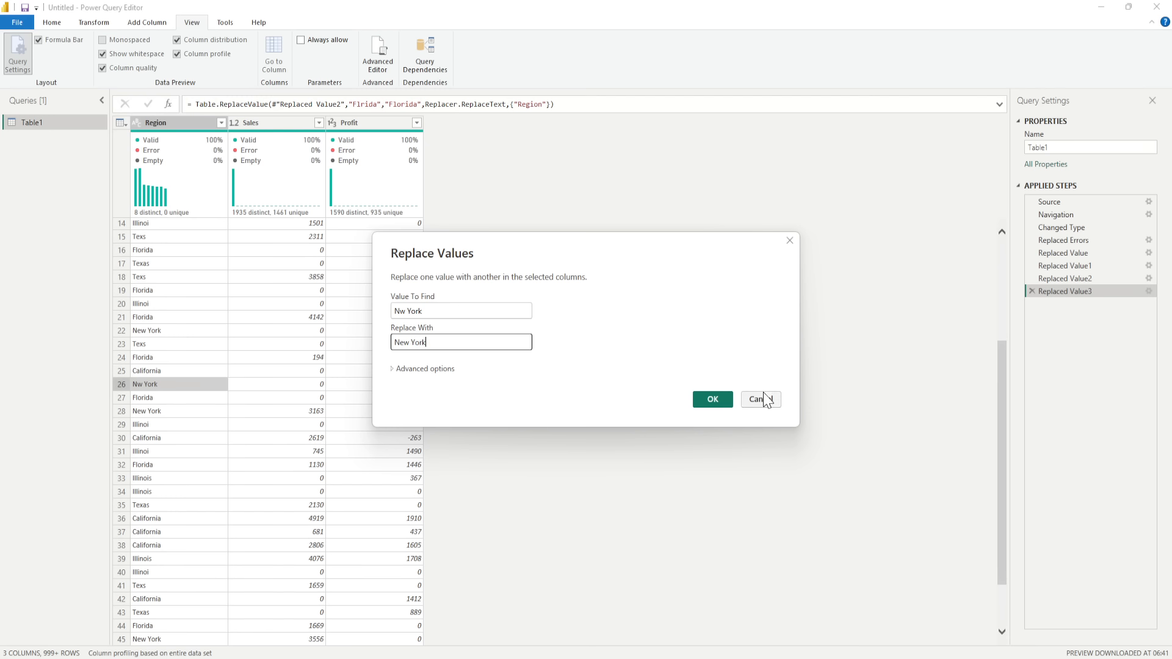
{"action": "left_click", "coordinate": [728, 400]}
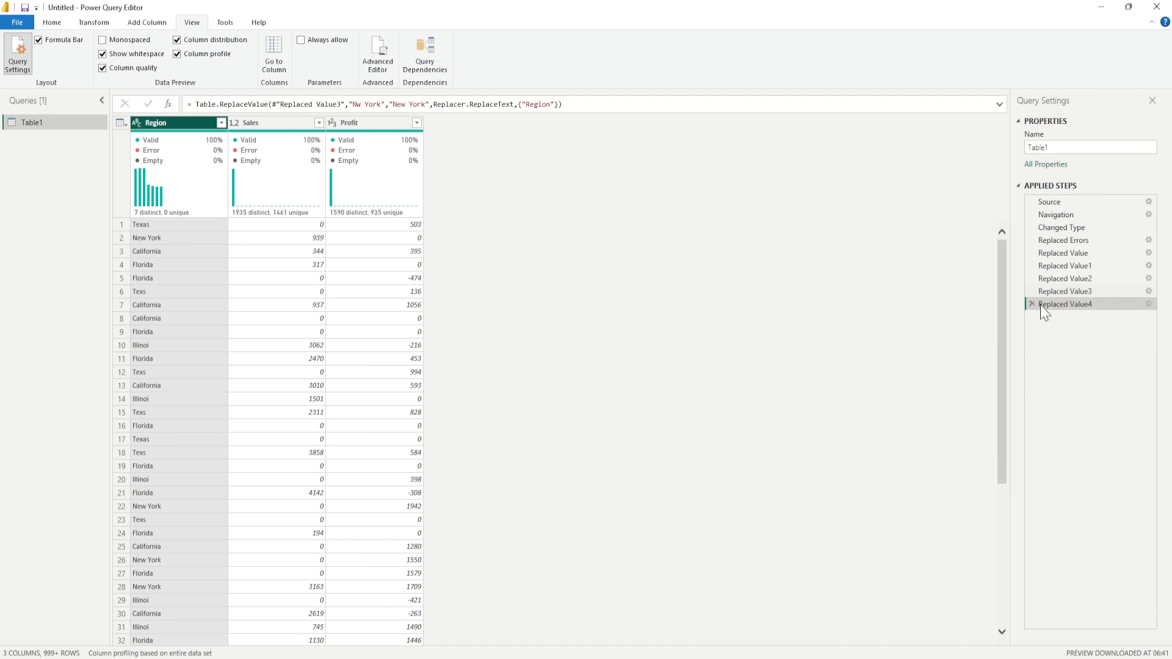
Check the Region value distribution and replace the misspelled Texs with Texas in that column
{"action": "left_click", "coordinate": [157, 183]}
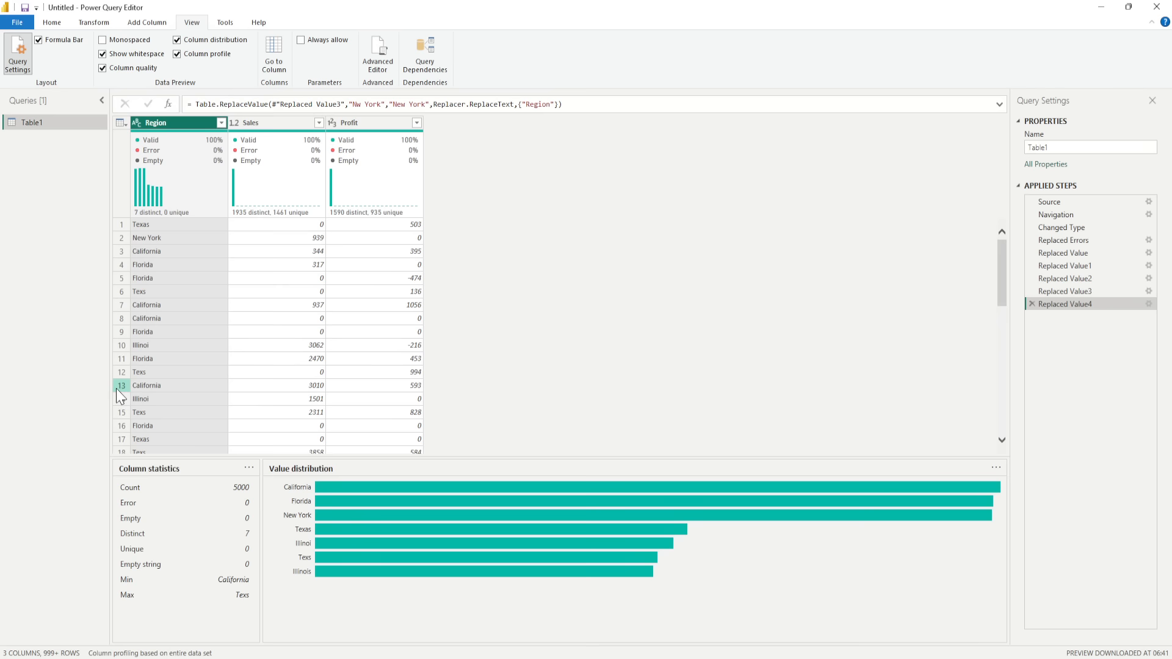
{"action": "right_click", "coordinate": [143, 413]}
{"action": "left_click", "coordinate": [186, 453]}
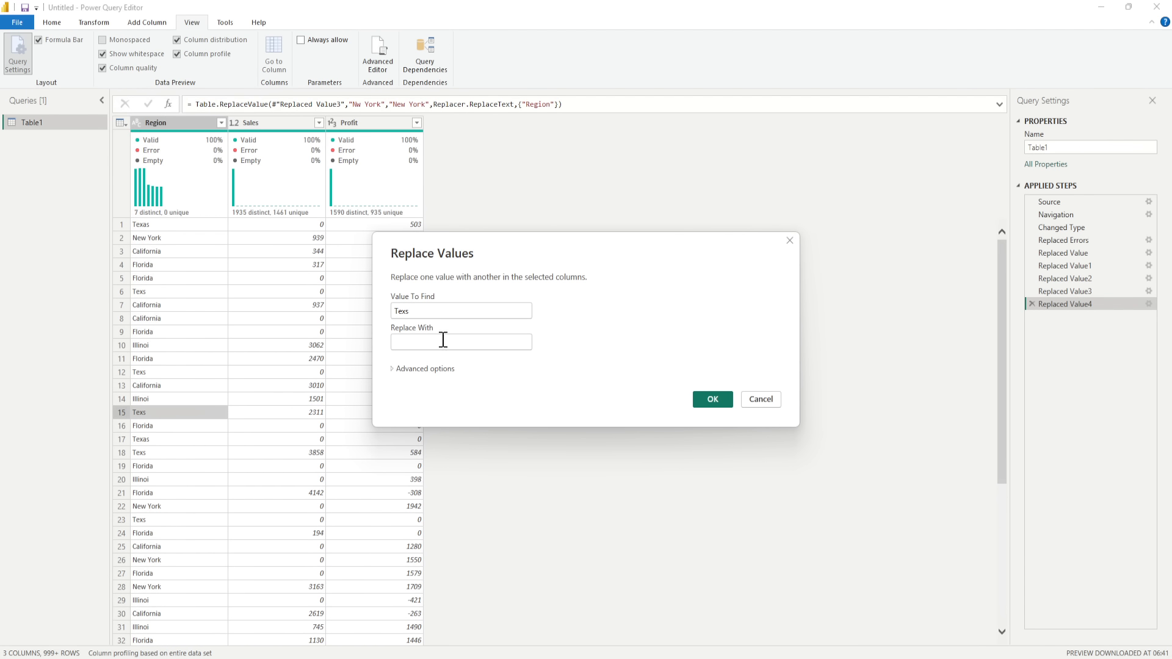
{"action": "left_click", "coordinate": [444, 341]}
{"action": "type", "text": "t"}
{"action": "type", "text": "Texas"}
{"action": "left_click", "coordinate": [712, 399]}
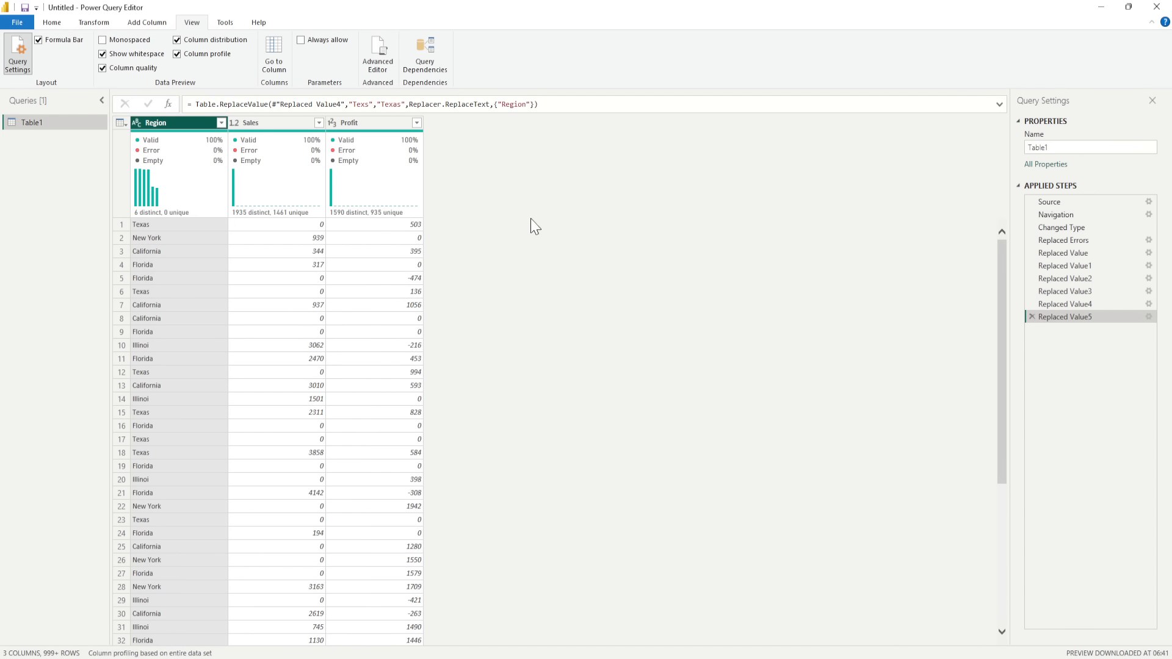
Check the Region value distribution and replace the value Illinoi with Illinois in that column
{"action": "left_click", "coordinate": [199, 181]}
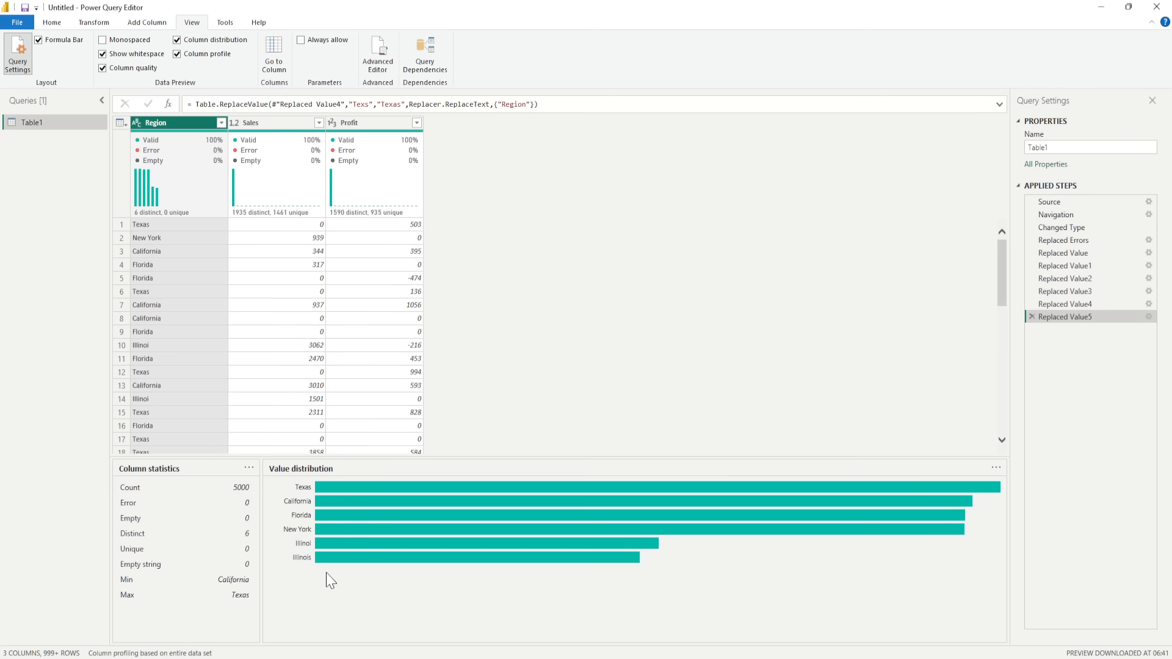
{"action": "right_click", "coordinate": [157, 398]}
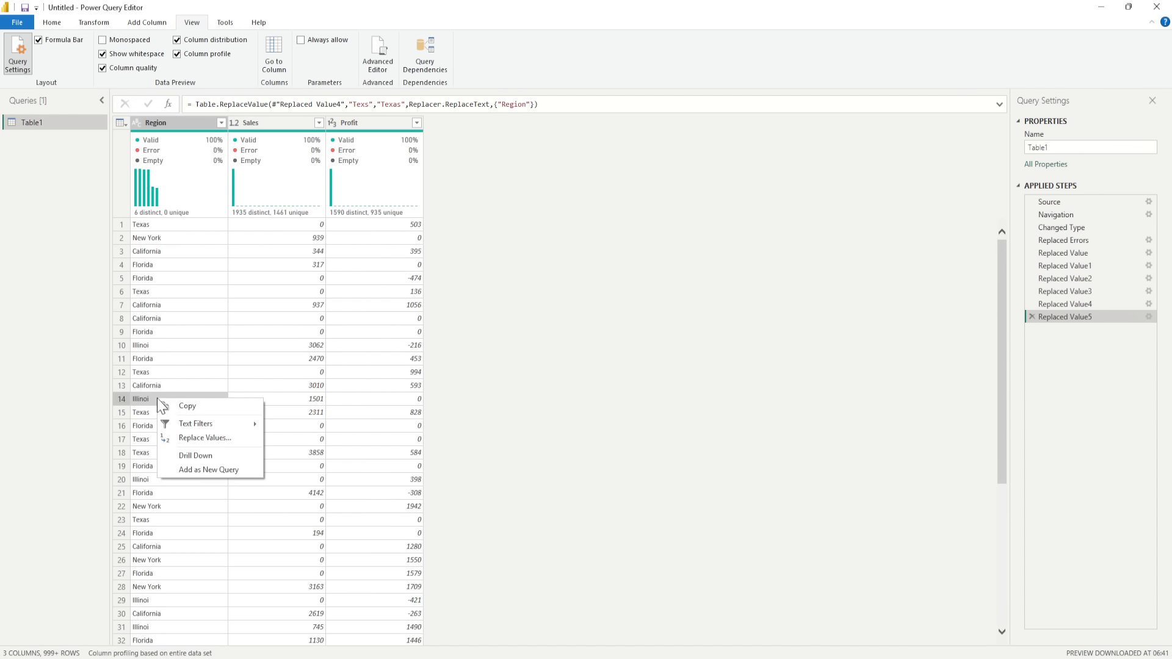
{"action": "left_click", "coordinate": [186, 438]}
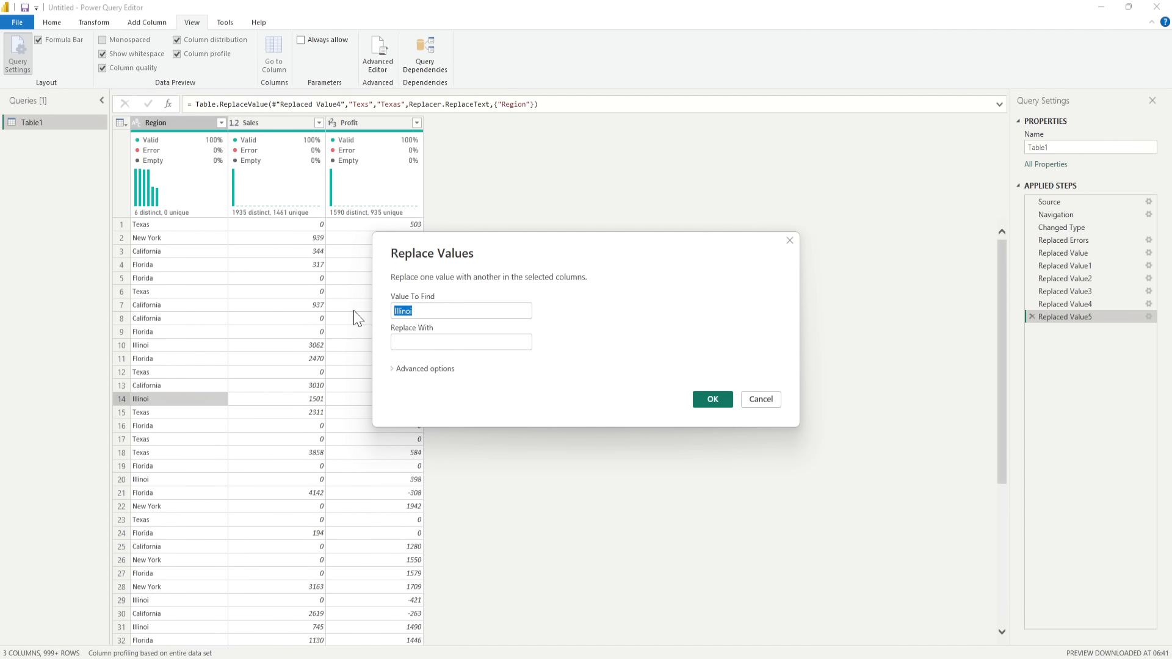
{"action": "left_click", "coordinate": [415, 342]}
{"action": "type", "text": "Illinois"}
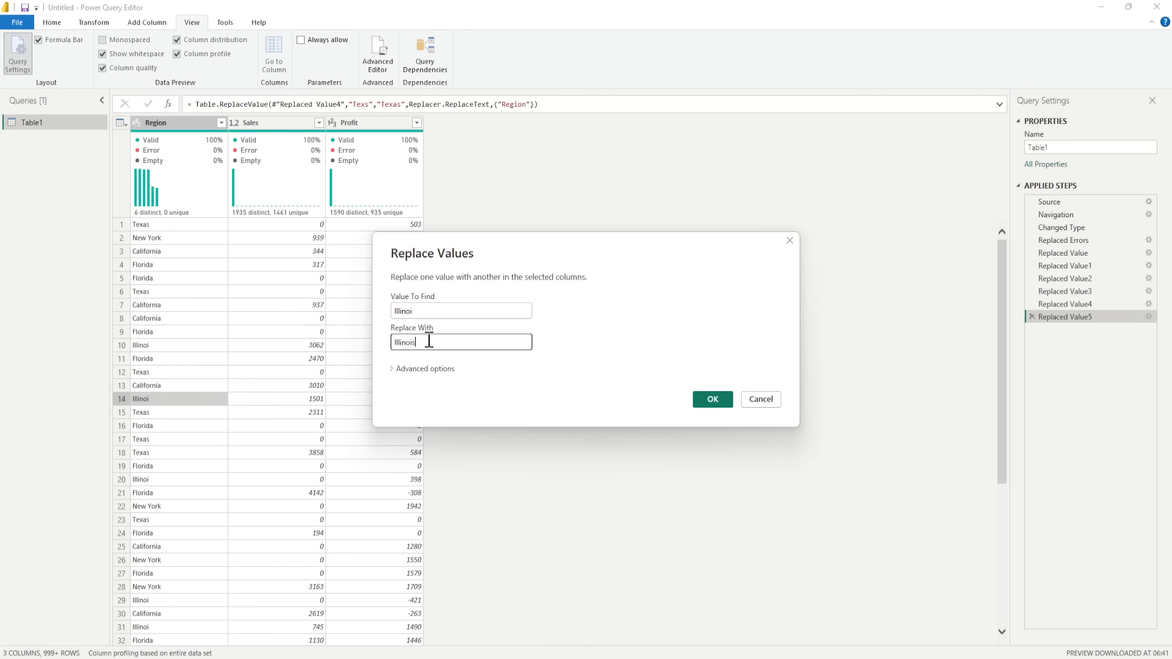
{"action": "left_click", "coordinate": [712, 399]}
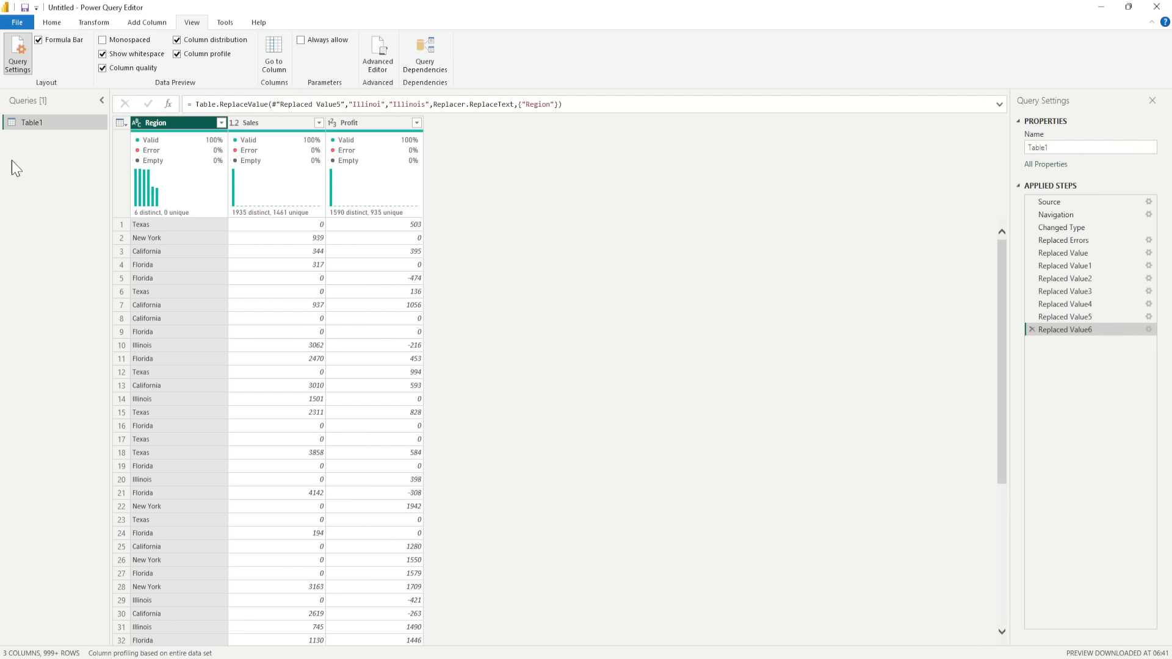
Examine the Region column's value distribution and review the settings of the Illinoi replacement step
{"action": "left_click", "coordinate": [165, 170]}
{"action": "mouse_move", "coordinate": [164, 170]}
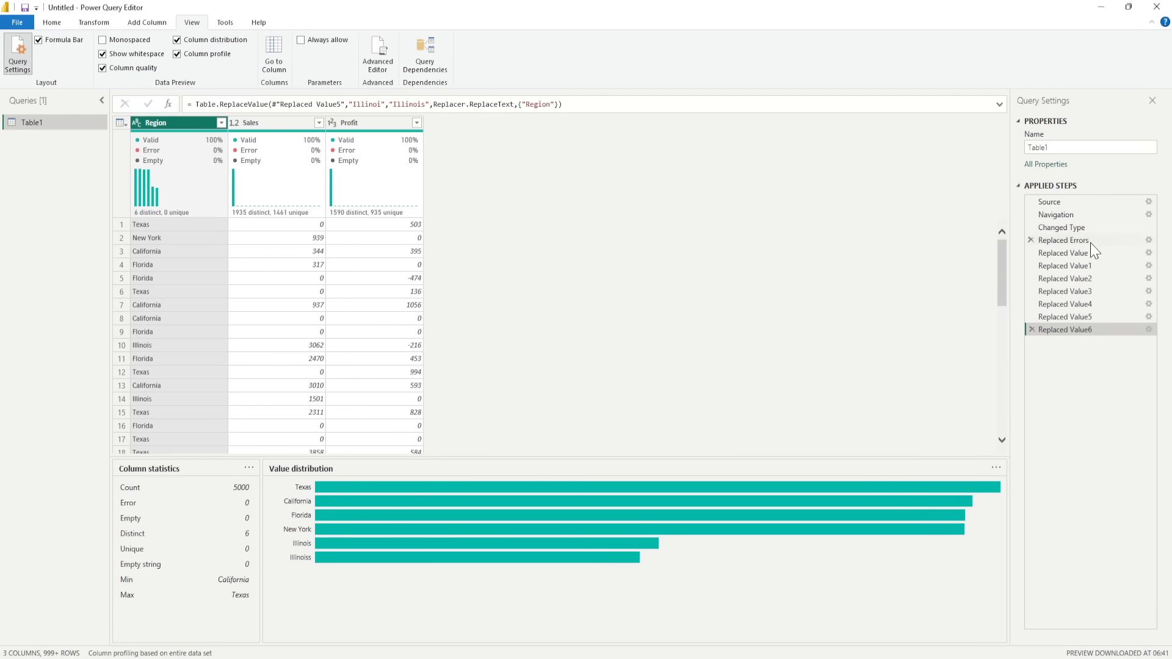
{"action": "double_click", "coordinate": [1047, 330]}
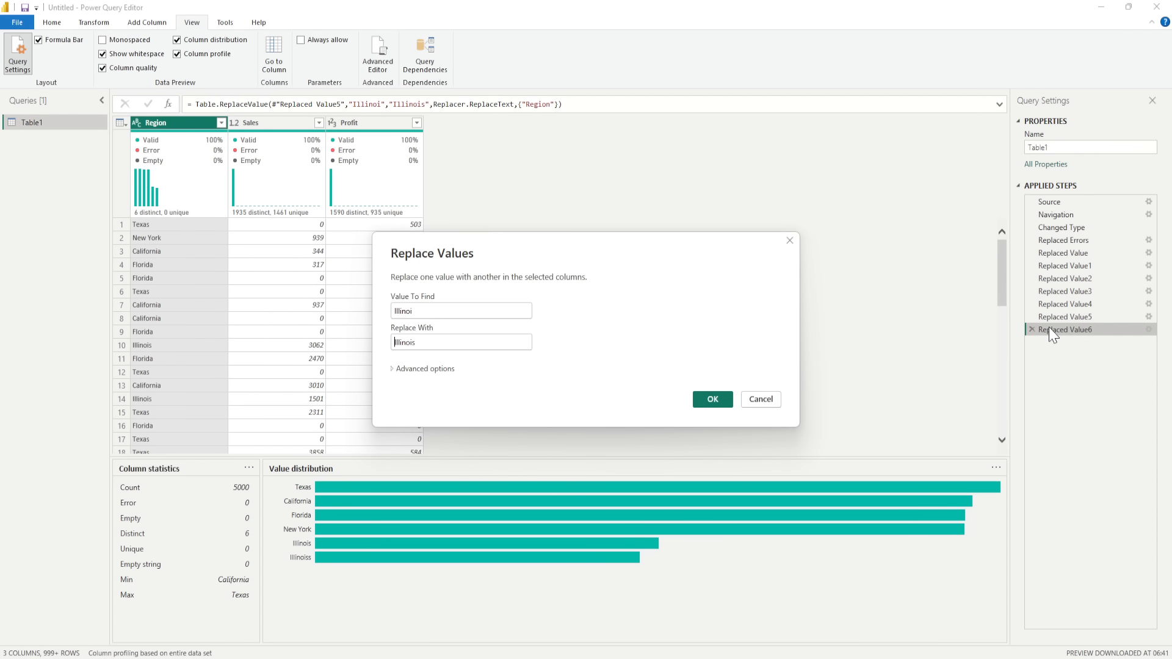
{"action": "left_click", "coordinate": [430, 345]}
{"action": "left_click", "coordinate": [770, 400]}
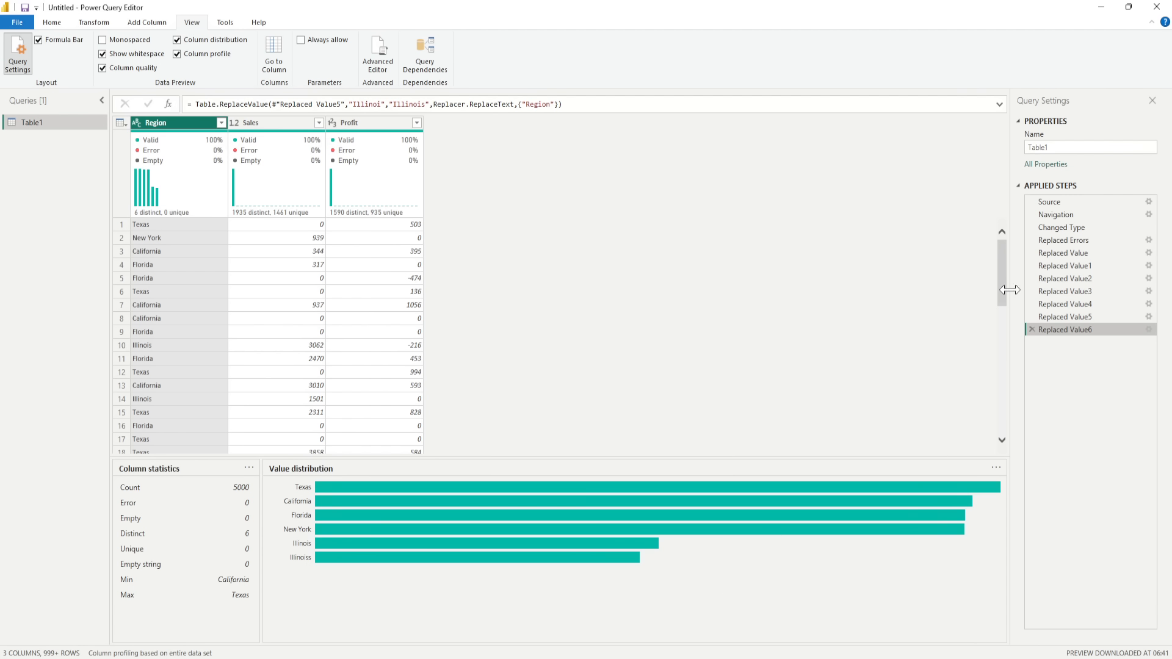
Compare the Region column's value distribution before and after the Illinoi replacement step
{"action": "left_click_drag", "start_coordinate": [1063, 316], "coordinate": [1057, 318]}
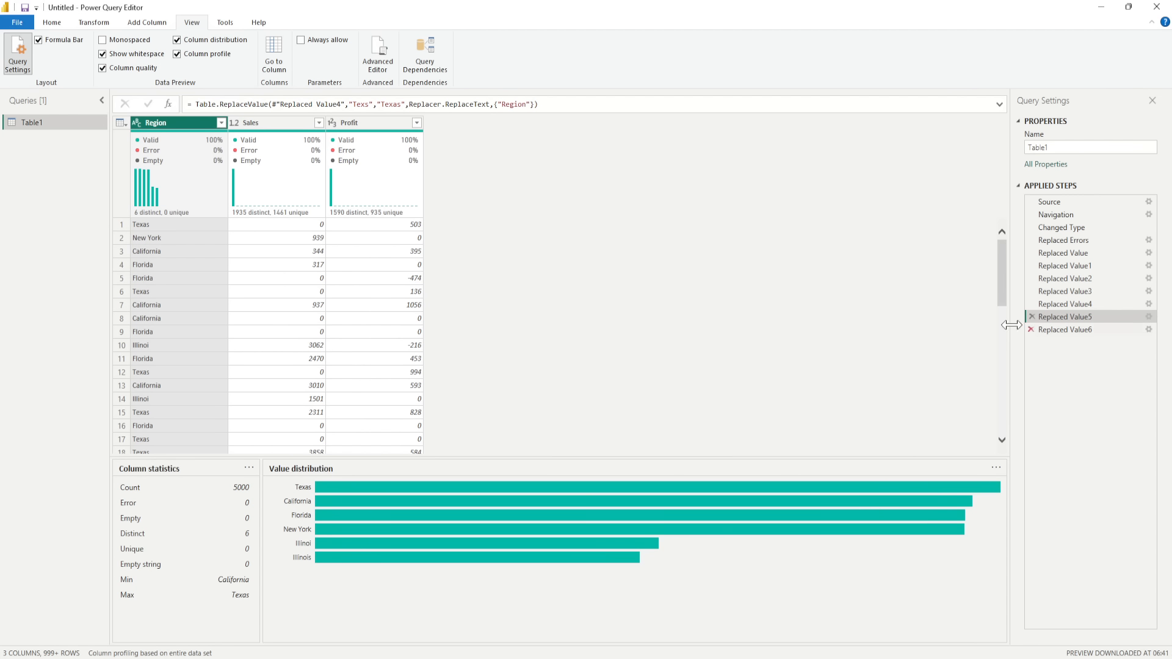
{"action": "left_click", "coordinate": [1051, 330]}
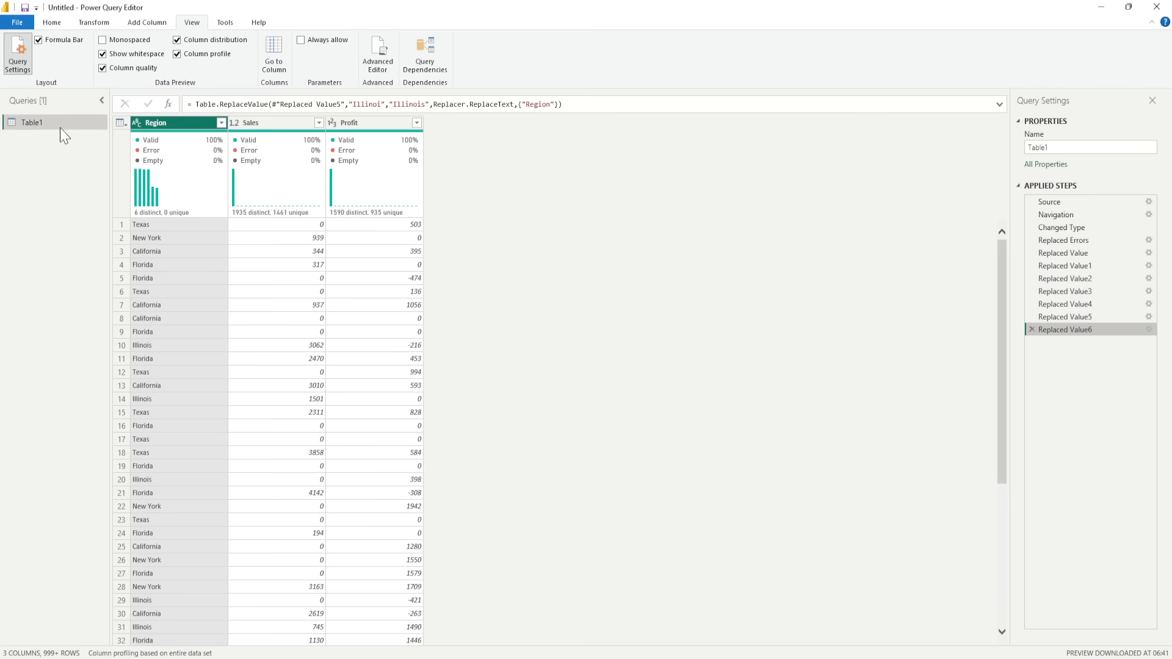
{"action": "left_click", "coordinate": [167, 177]}
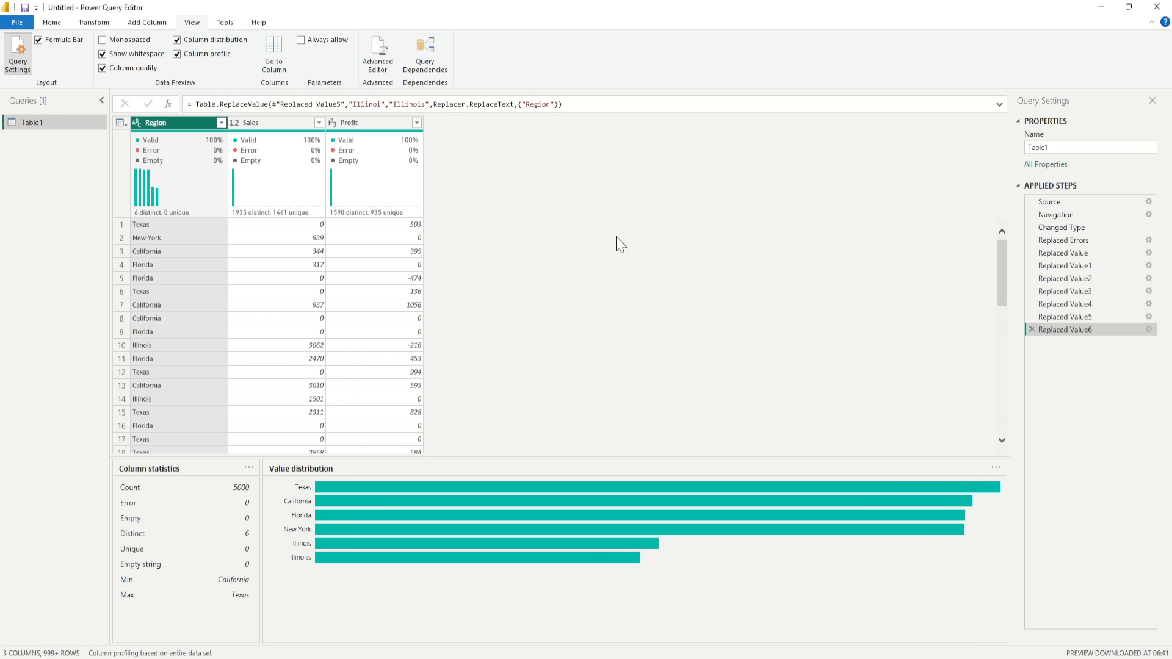
Edit the Illinoi replacement step so that it matches entire cell contents
{"action": "right_click", "coordinate": [1058, 329]}
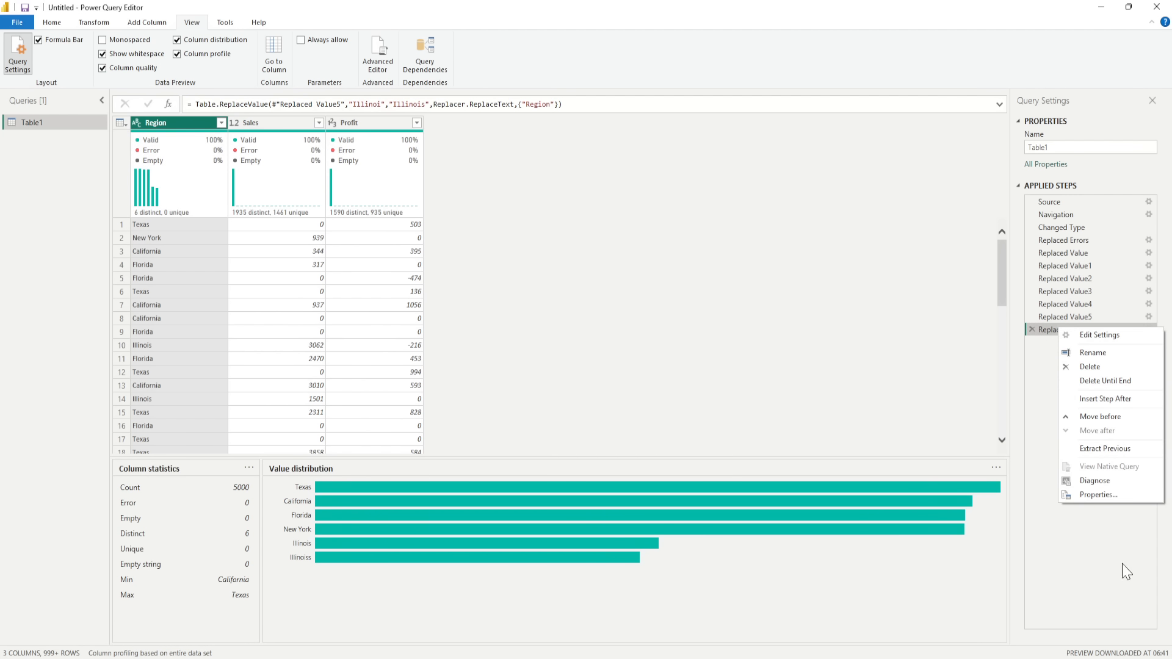
{"action": "left_click", "coordinate": [1048, 330]}
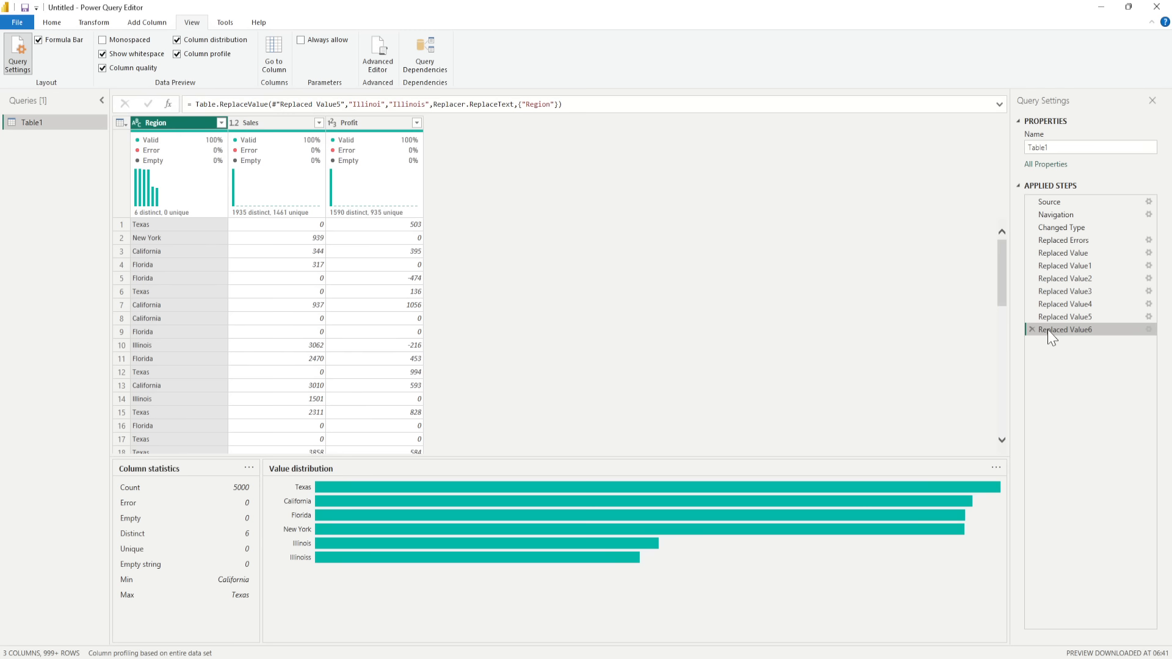
{"action": "double_click", "coordinate": [1048, 330]}
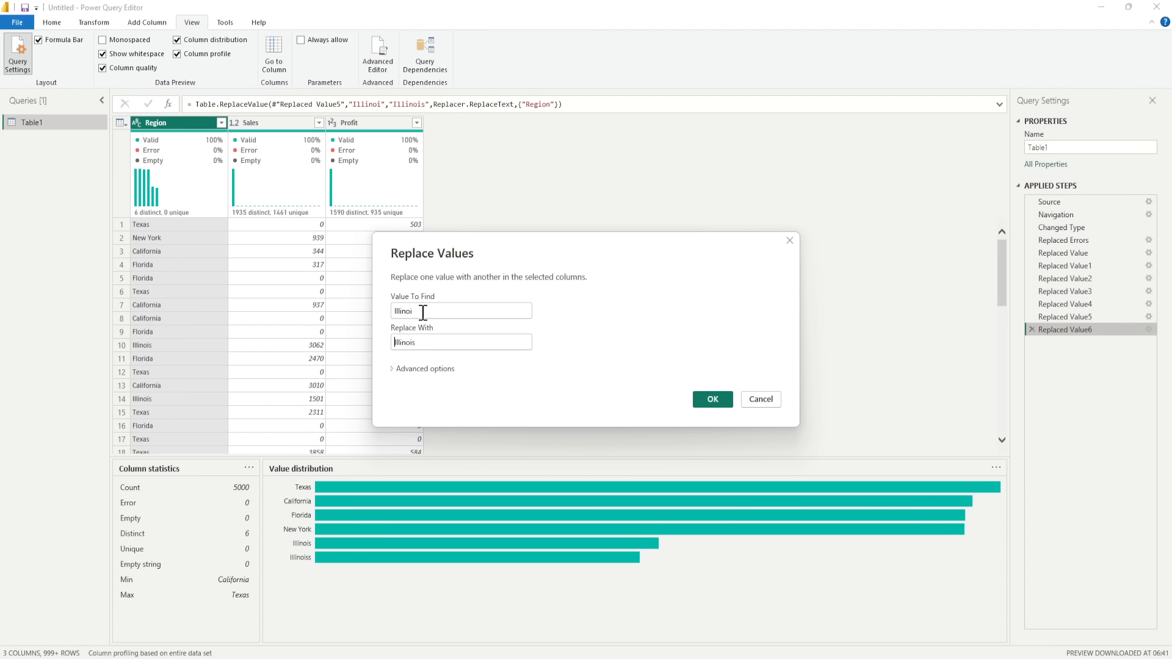
{"action": "left_click", "coordinate": [395, 370]}
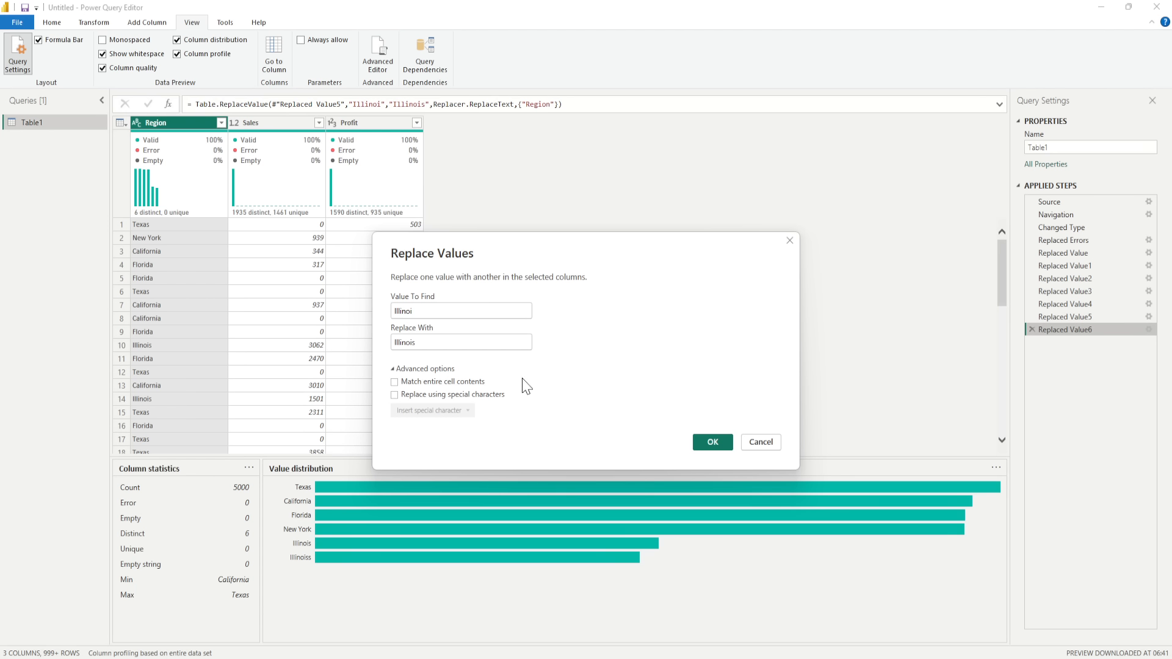
{"action": "left_click", "coordinate": [395, 383]}
{"action": "left_click", "coordinate": [708, 444]}
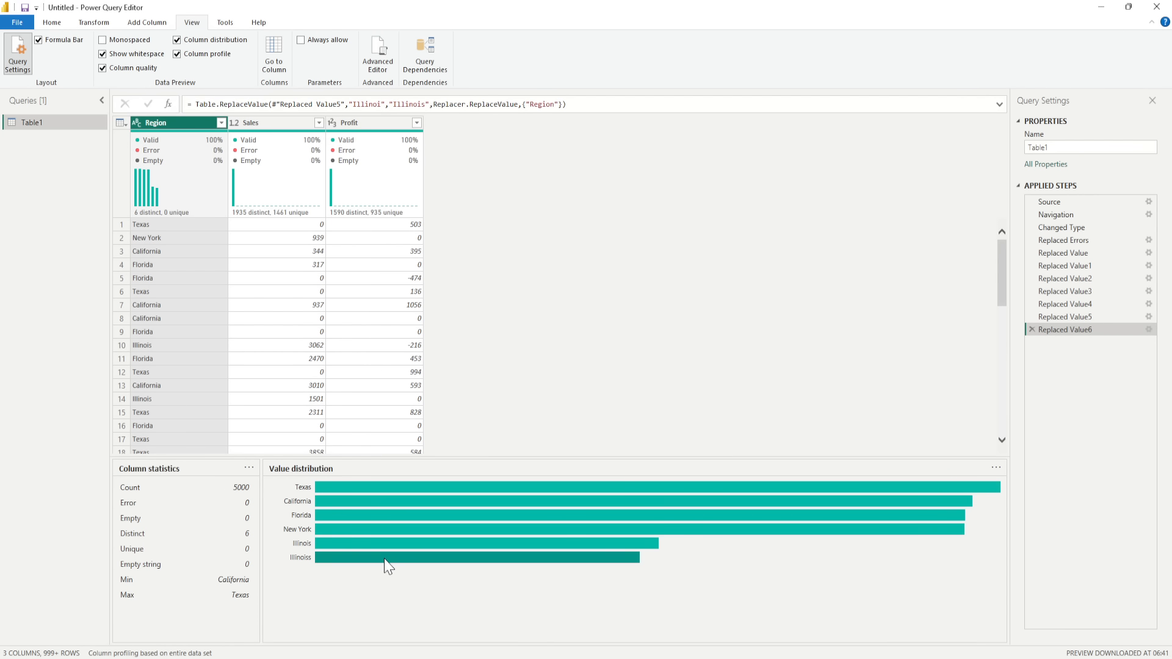
Review the advanced options of the preceding step that replaces Texs with Texas, without changing them
{"action": "right_click", "coordinate": [389, 567]}
{"action": "left_click", "coordinate": [611, 566]}
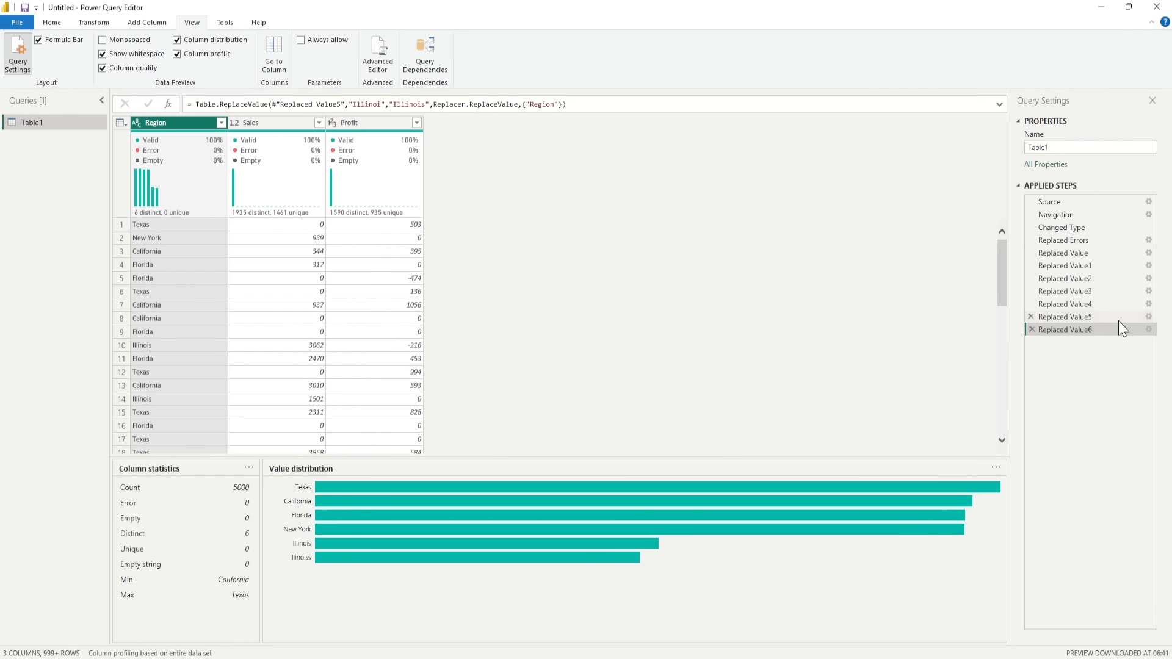
{"action": "left_click", "coordinate": [1090, 318]}
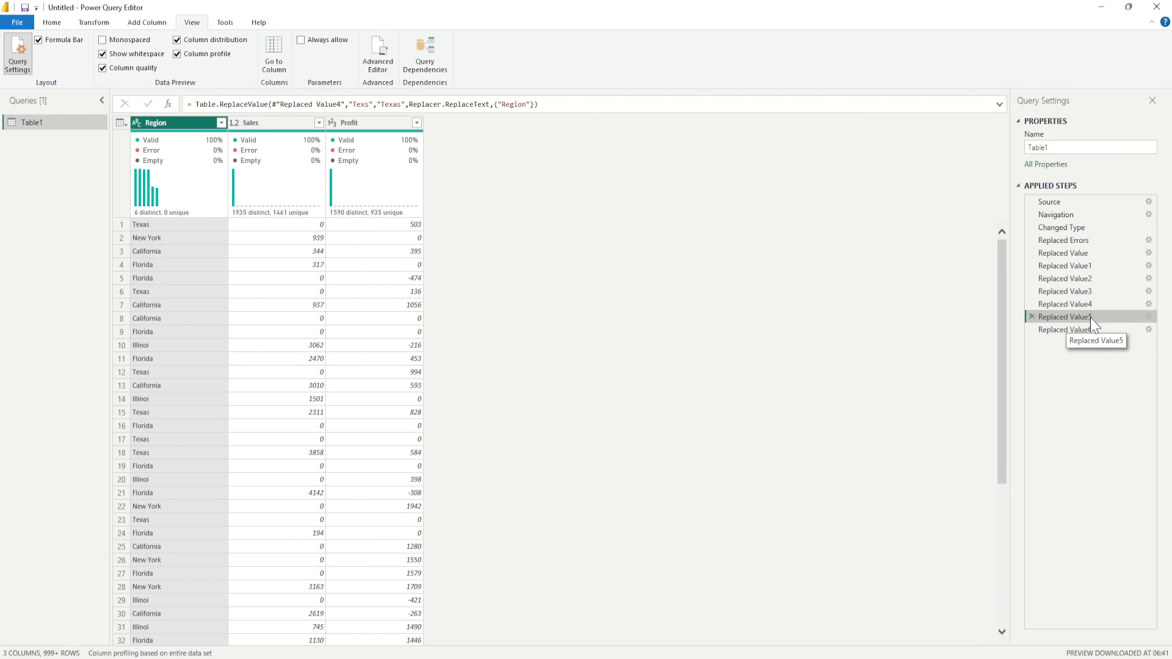
{"action": "double_click", "coordinate": [1091, 317]}
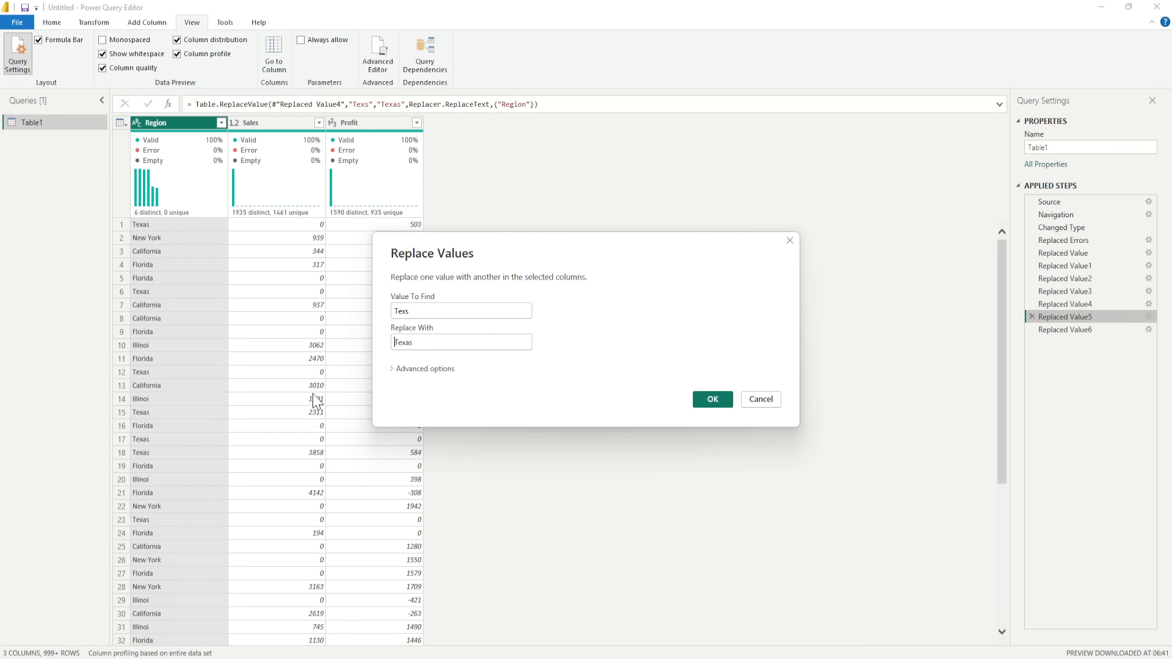
{"action": "left_click", "coordinate": [406, 370]}
{"action": "left_click", "coordinate": [762, 443]}
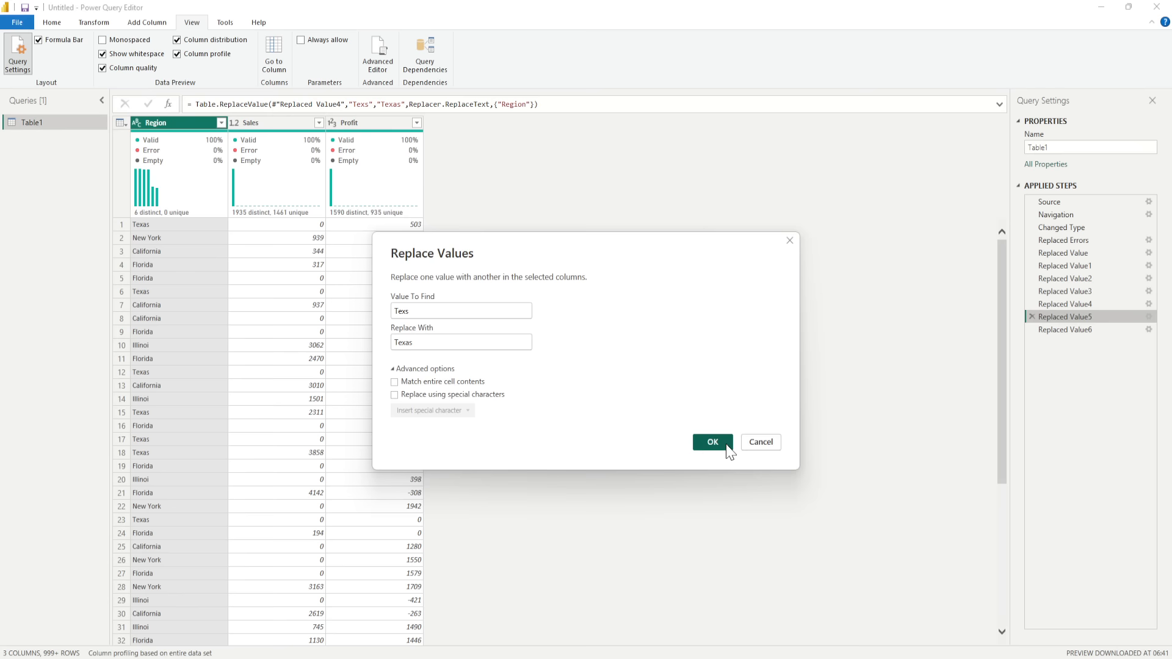
Return to the Illinoi replacement step and check the Region column's value distribution
{"action": "left_click", "coordinate": [1082, 333]}
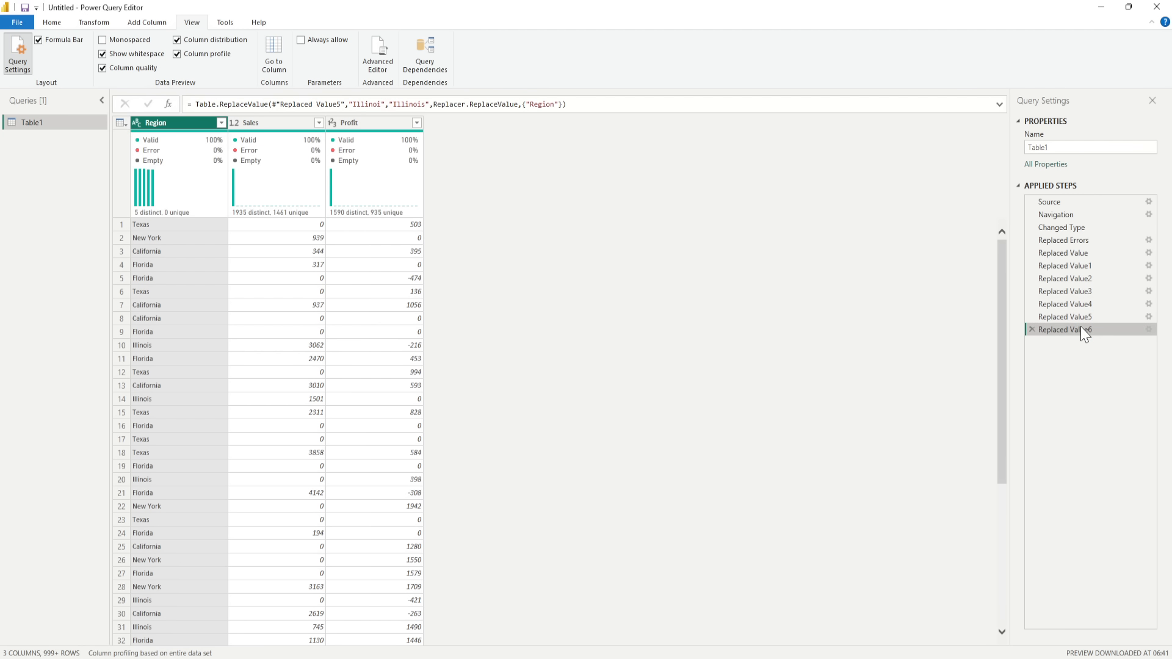
{"action": "left_click", "coordinate": [197, 182]}
{"action": "mouse_move", "coordinate": [198, 182]}
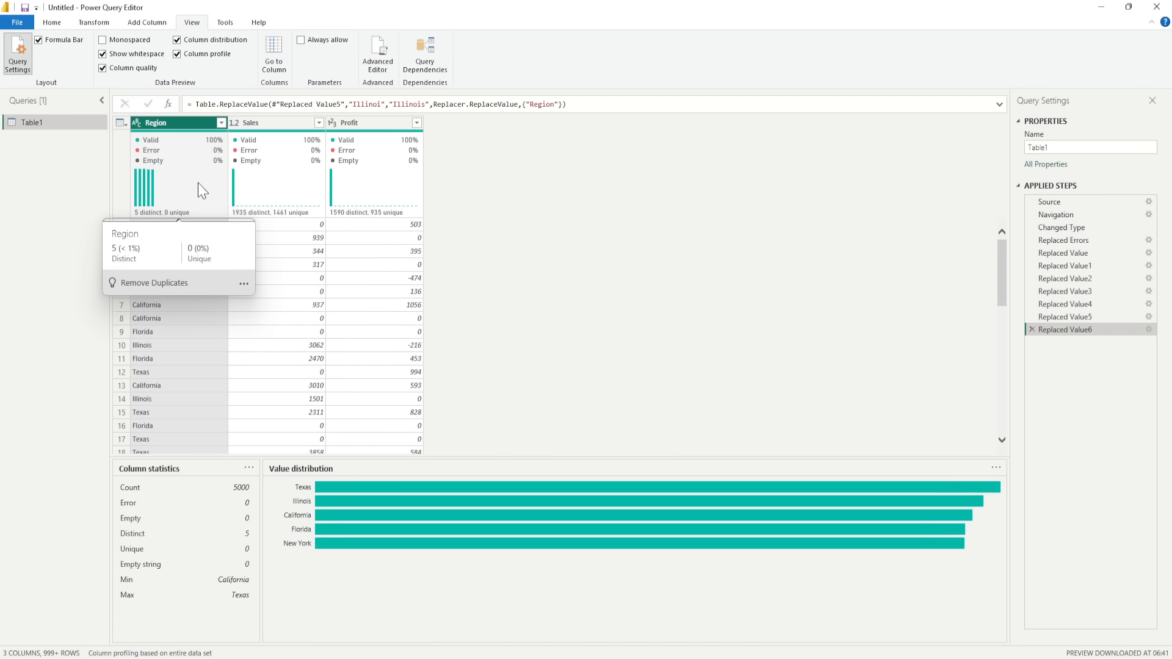
Turn off matching of entire cell contents in the Illinoi replacement step
{"action": "double_click", "coordinate": [1057, 331]}
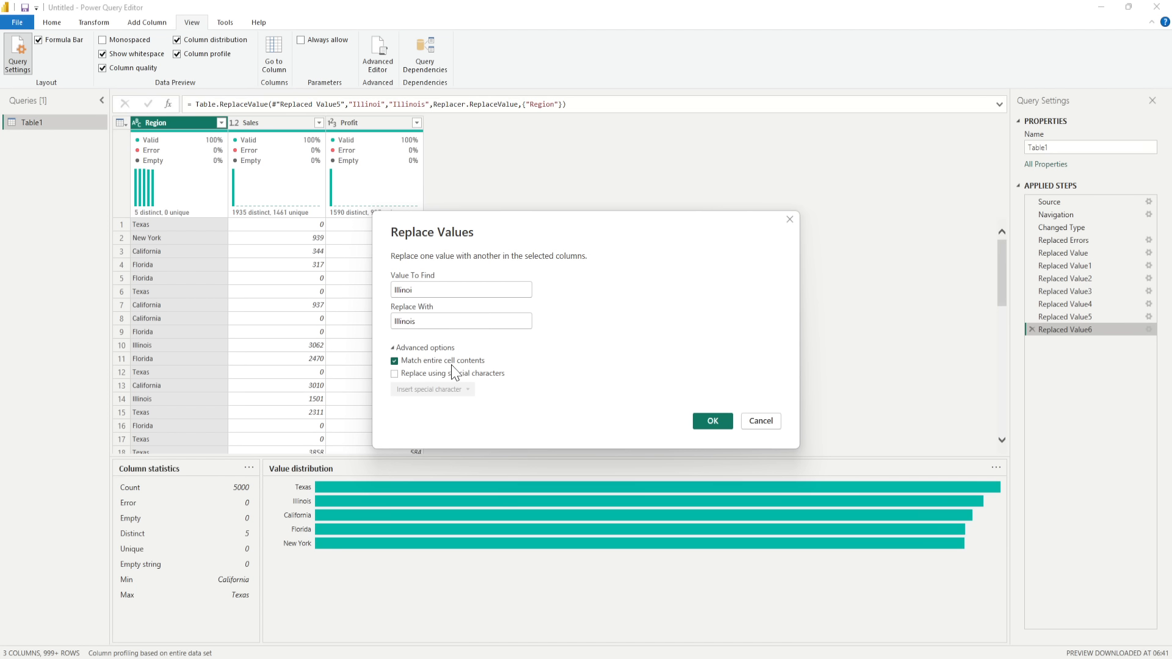
{"action": "left_click", "coordinate": [395, 362]}
{"action": "left_click_drag", "start_coordinate": [421, 293], "coordinate": [395, 294]}
{"action": "left_click", "coordinate": [724, 424]}
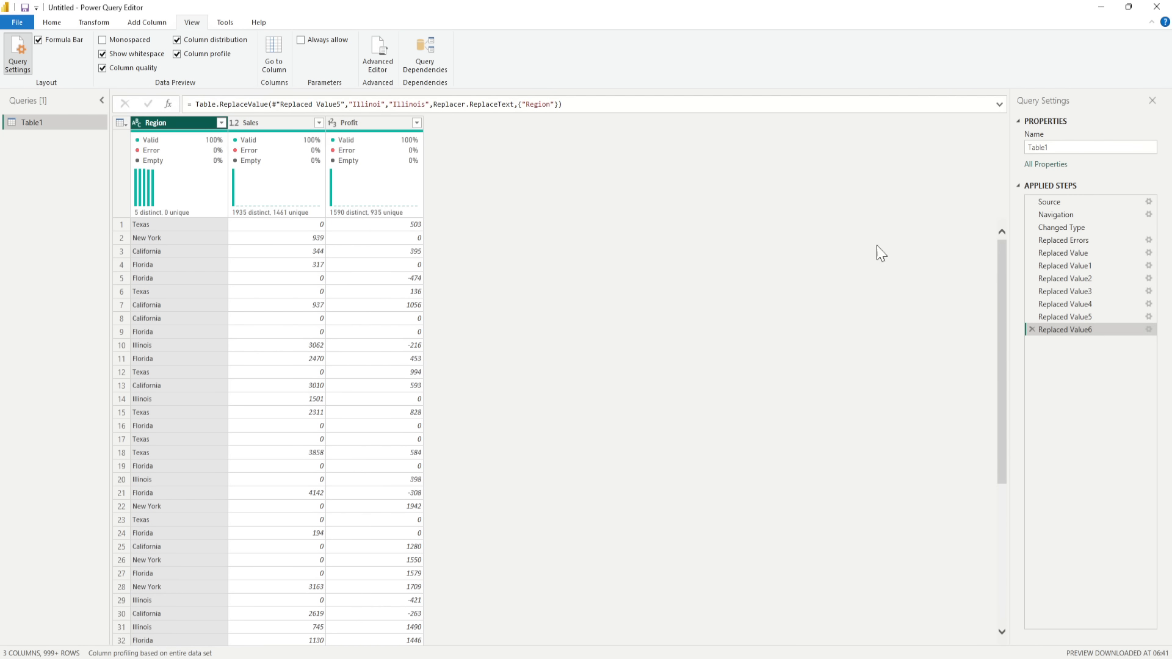
Check the Region value distribution and review the Illinoi replacement step's advanced options
{"action": "left_click", "coordinate": [181, 173]}
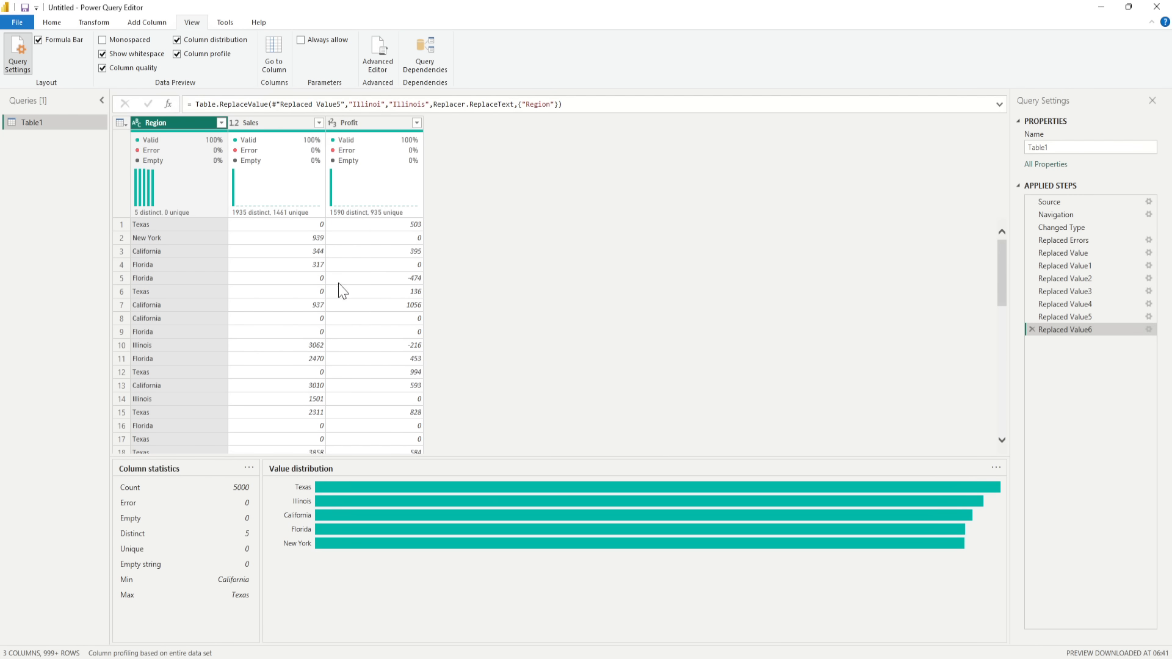
{"action": "double_click", "coordinate": [1072, 332]}
{"action": "left_click", "coordinate": [393, 370]}
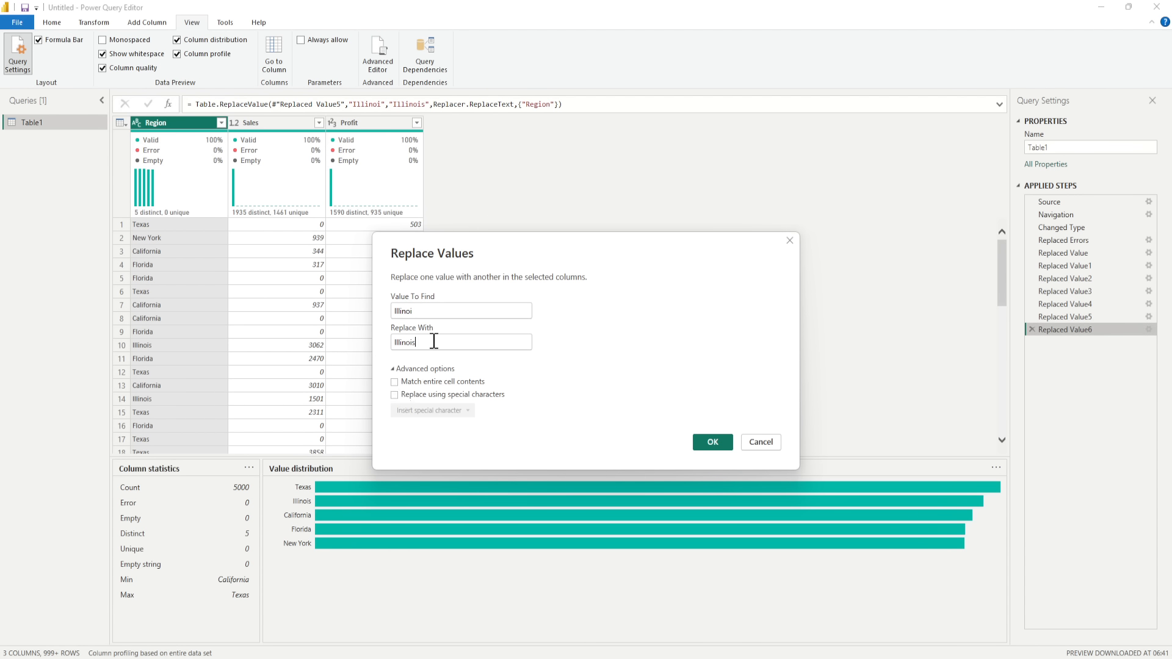
{"action": "left_click", "coordinate": [717, 443]}
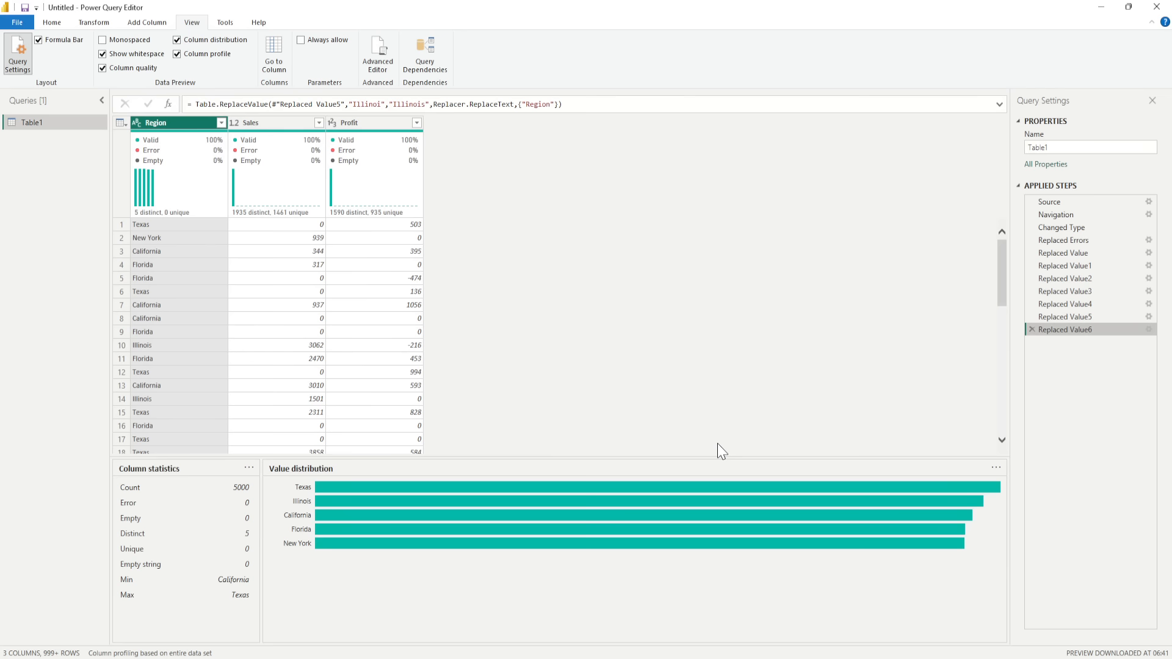
Refresh all query previews
{"action": "left_click", "coordinate": [58, 25]}
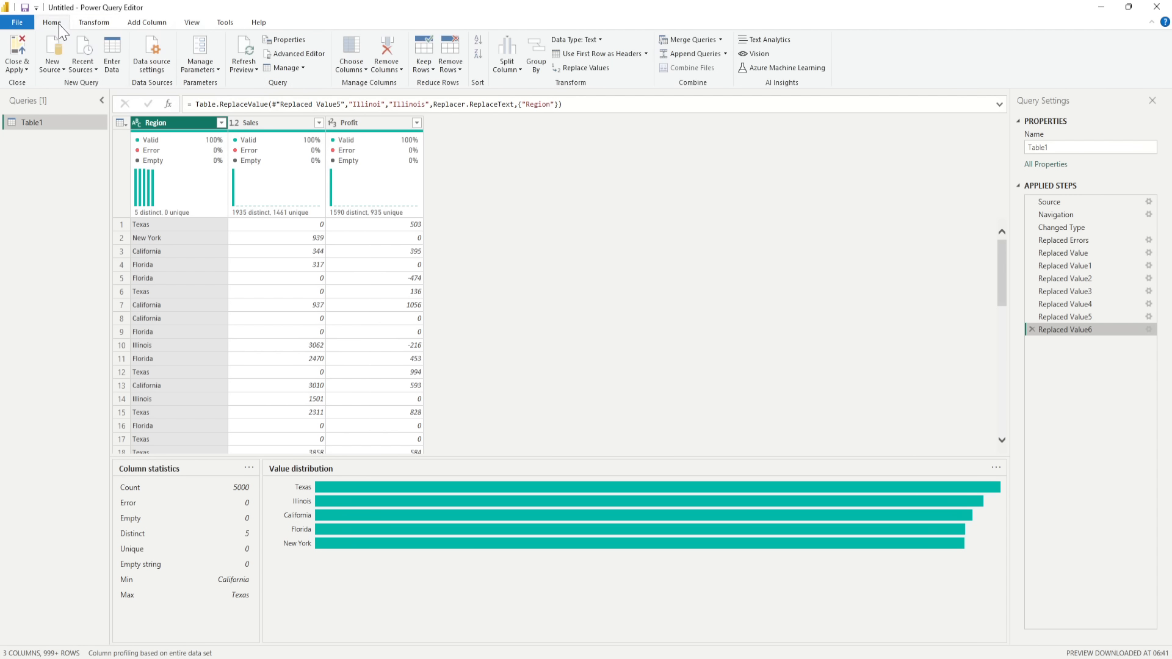
{"action": "left_click", "coordinate": [245, 66]}
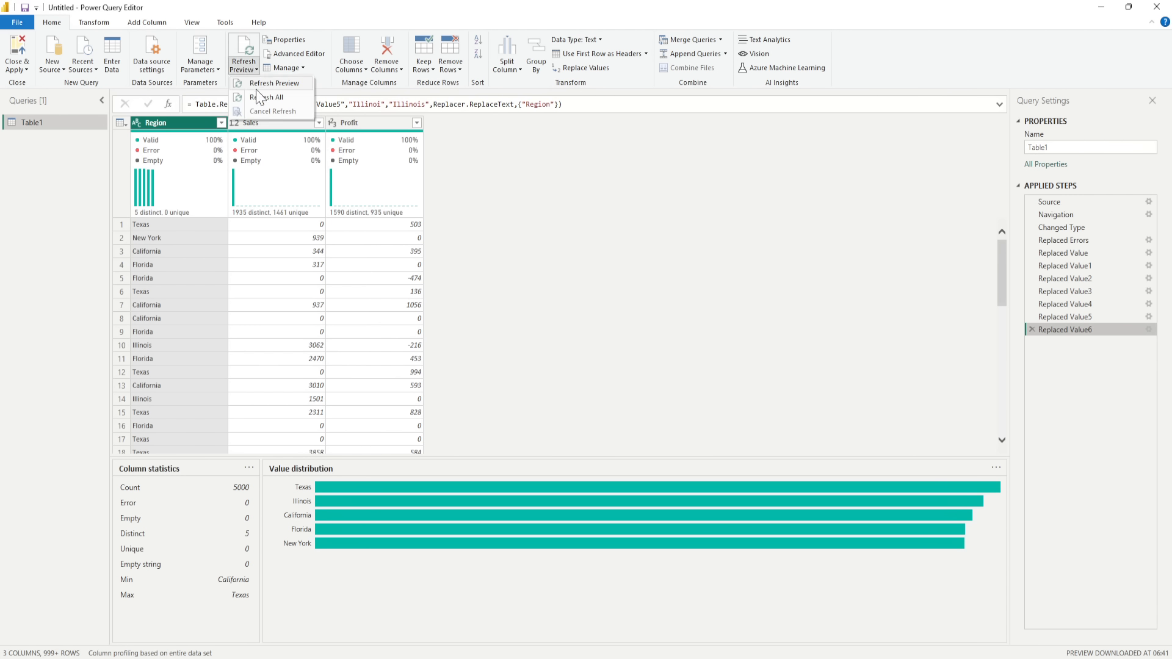
{"action": "left_click", "coordinate": [259, 98]}
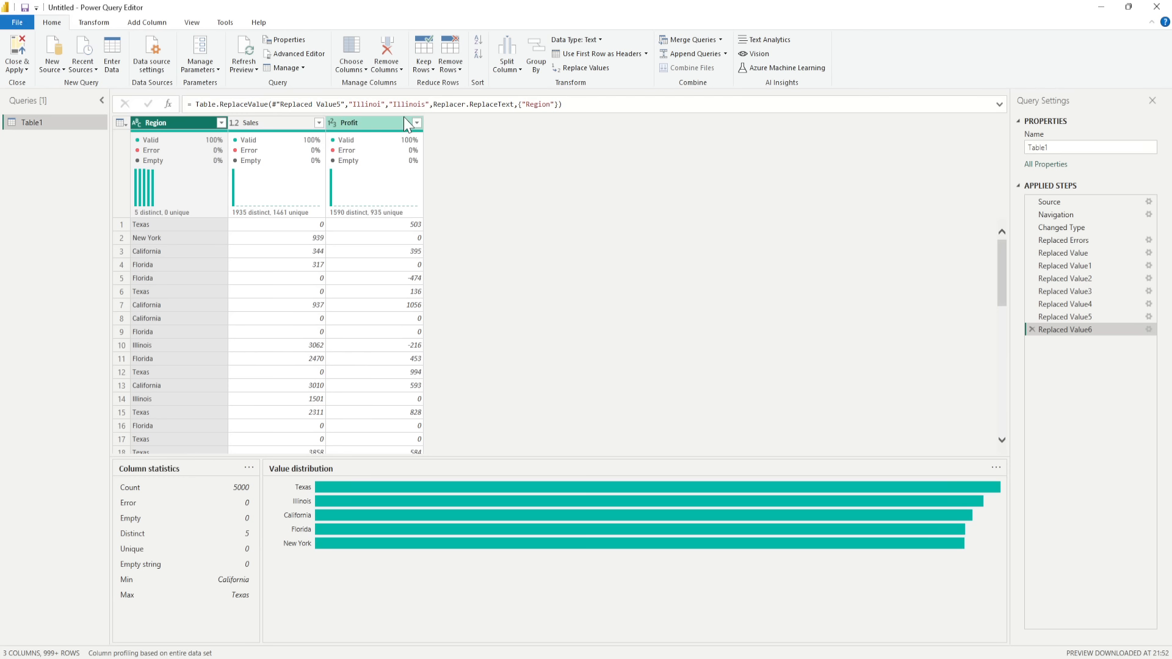
Set the Illinoi replacement step to match entire cell contents
{"action": "double_click", "coordinate": [1046, 329]}
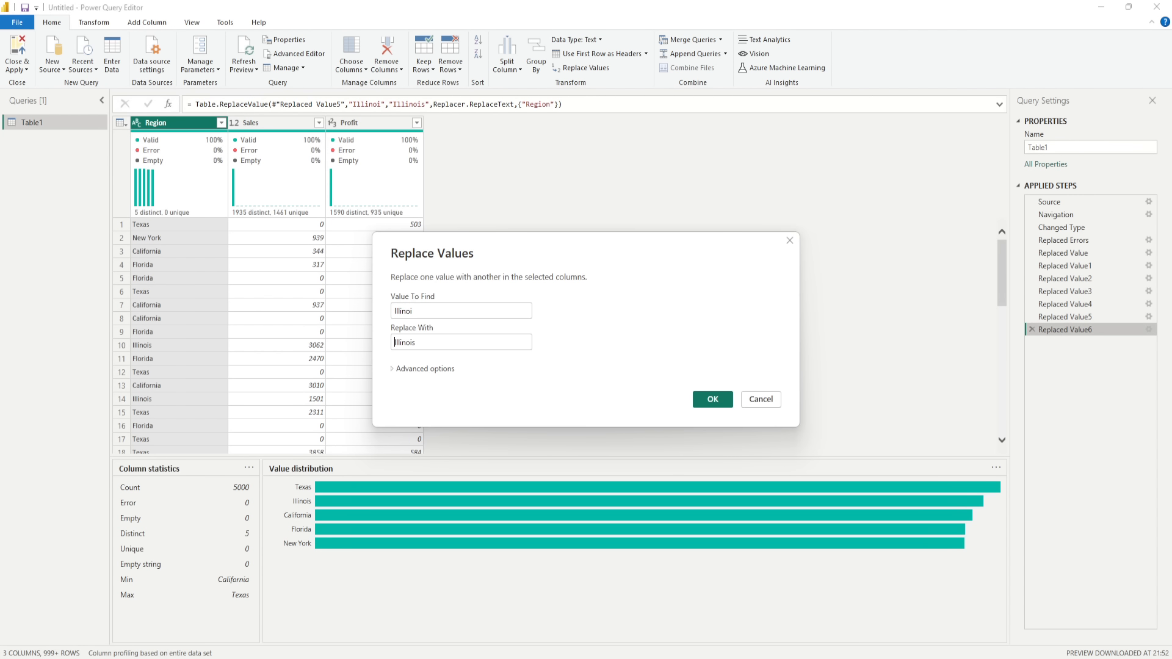
{"action": "left_click", "coordinate": [411, 369]}
{"action": "left_click", "coordinate": [395, 382]}
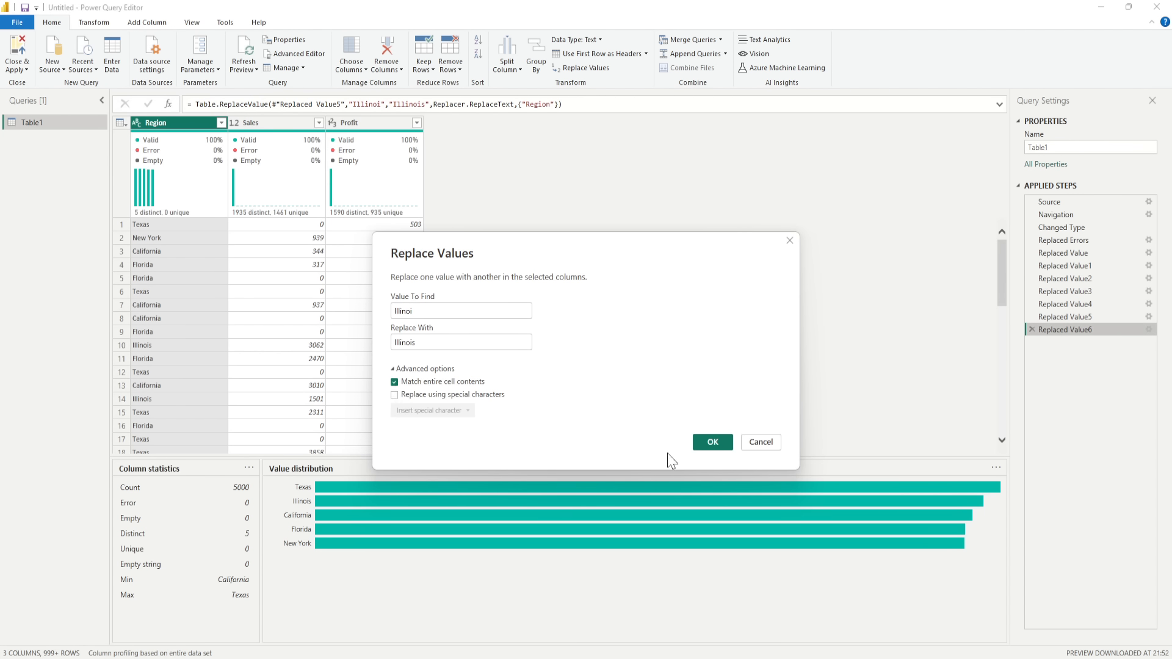
{"action": "left_click", "coordinate": [712, 444]}
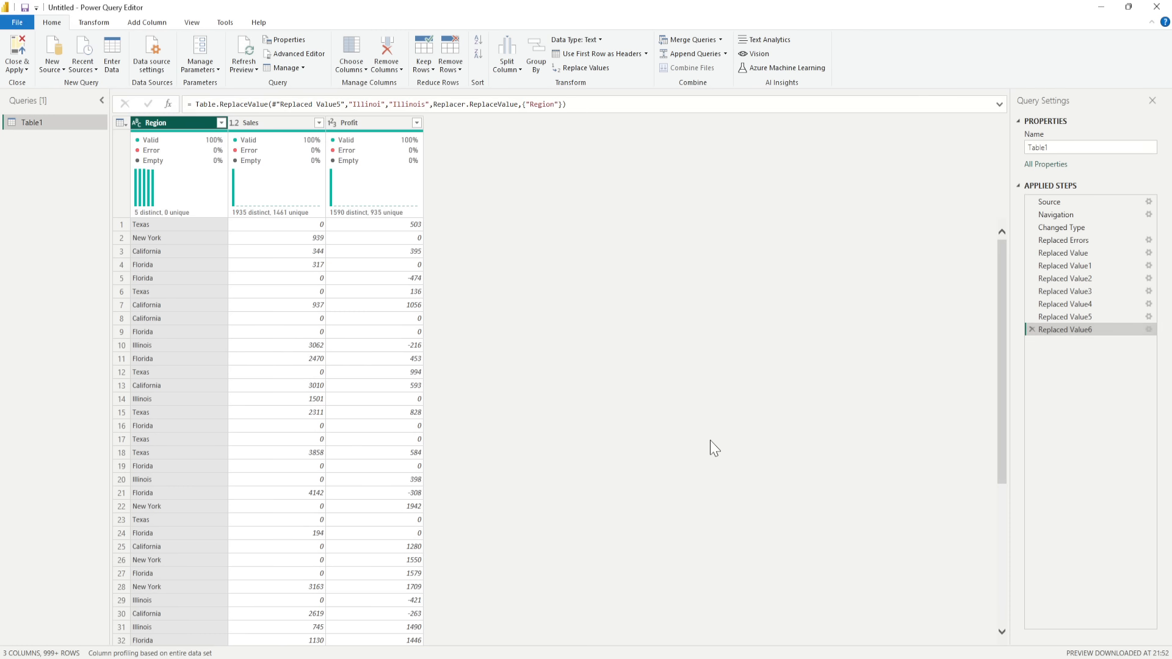
Check the column statistics and value distributions of the Region, Sales and Profit columns
{"action": "left_click", "coordinate": [191, 186]}
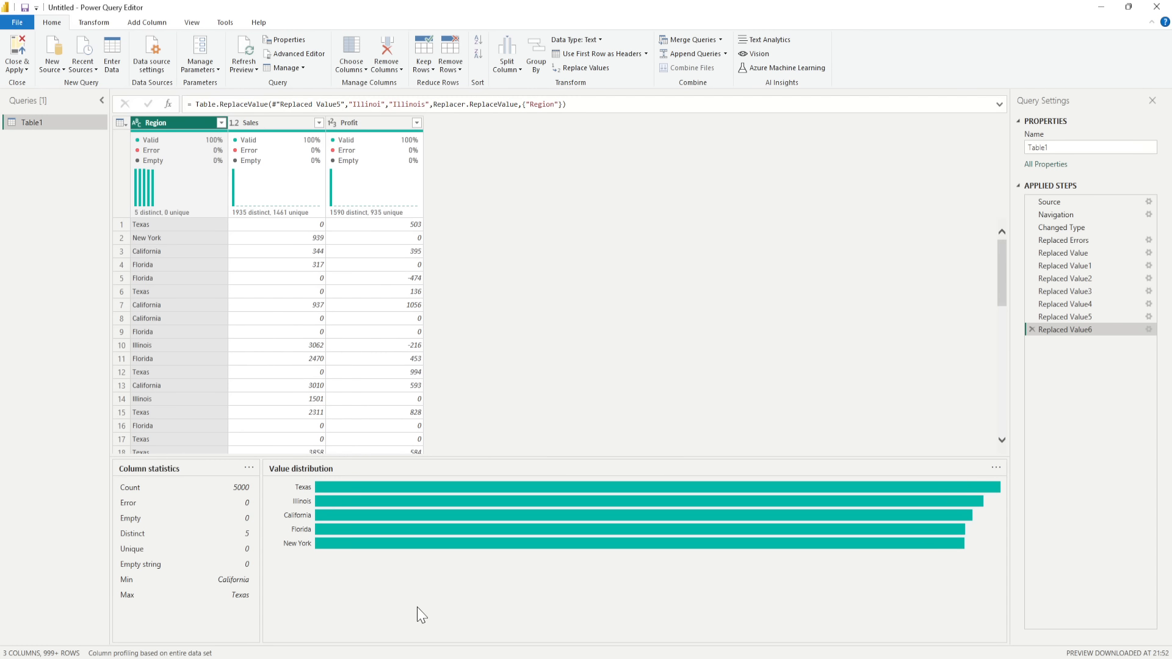
{"action": "left_click", "coordinate": [273, 189]}
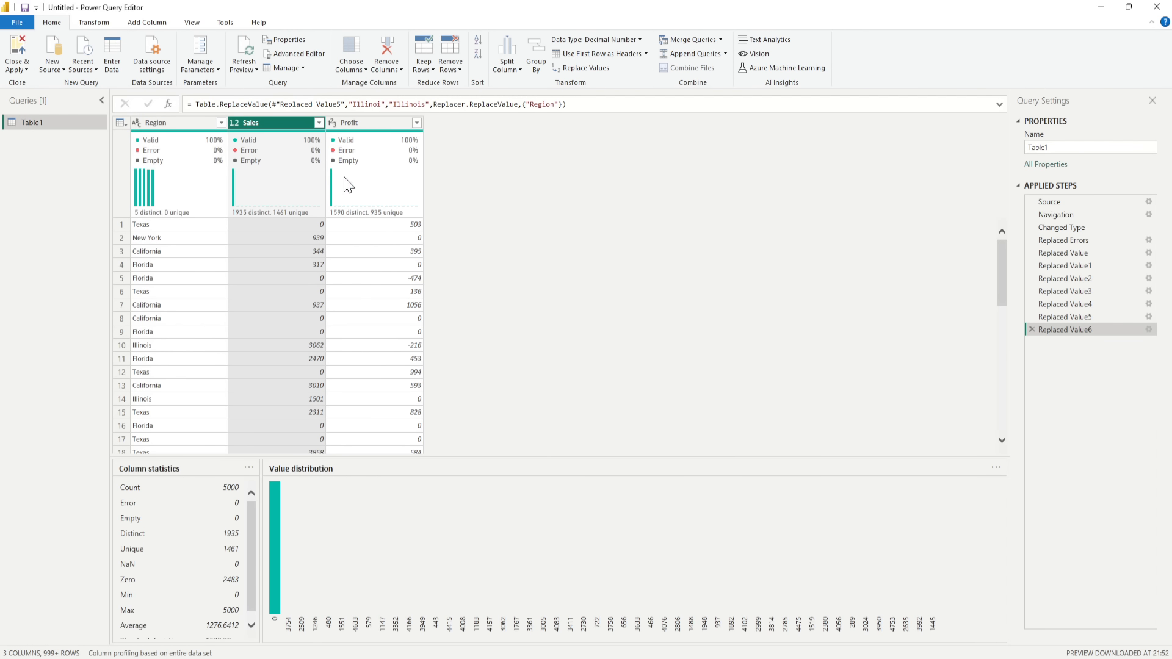
{"action": "left_click", "coordinate": [374, 194]}
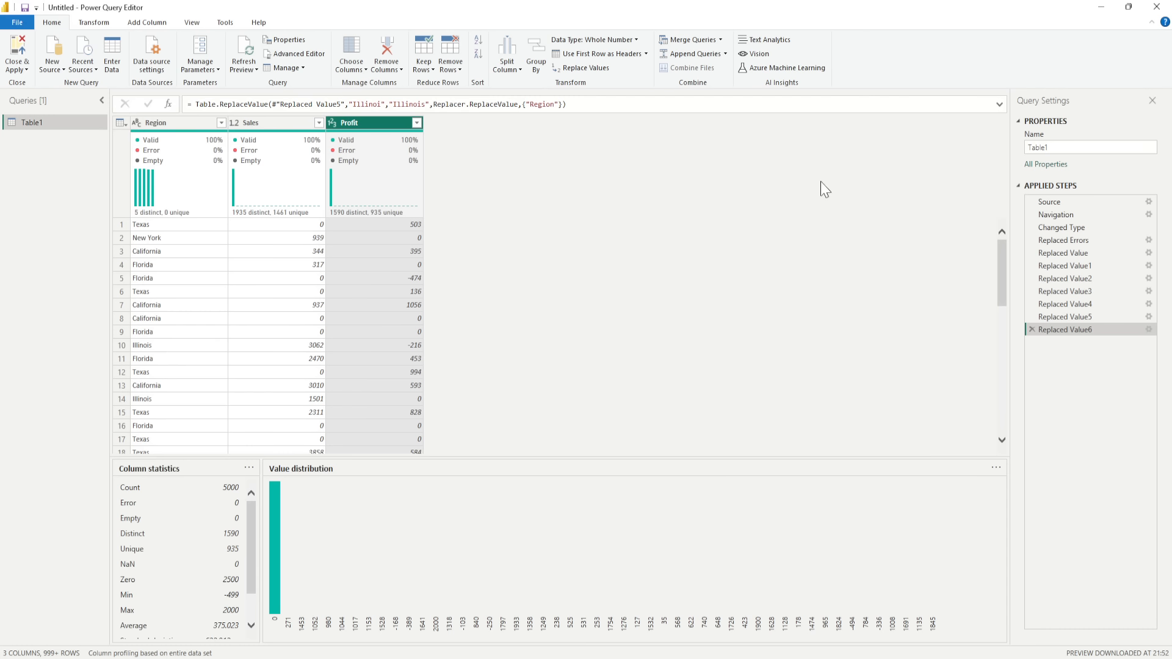
Start a custom column on the sales table and name it Profit %
{"action": "left_click", "coordinate": [150, 25]}
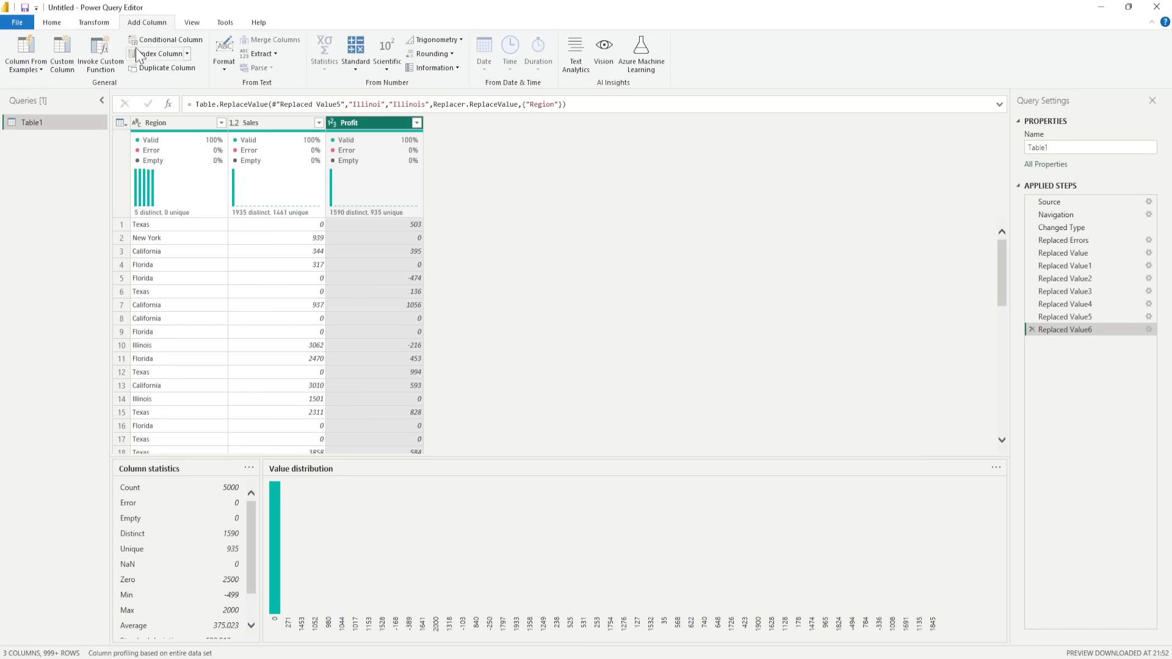
{"action": "left_click", "coordinate": [67, 58]}
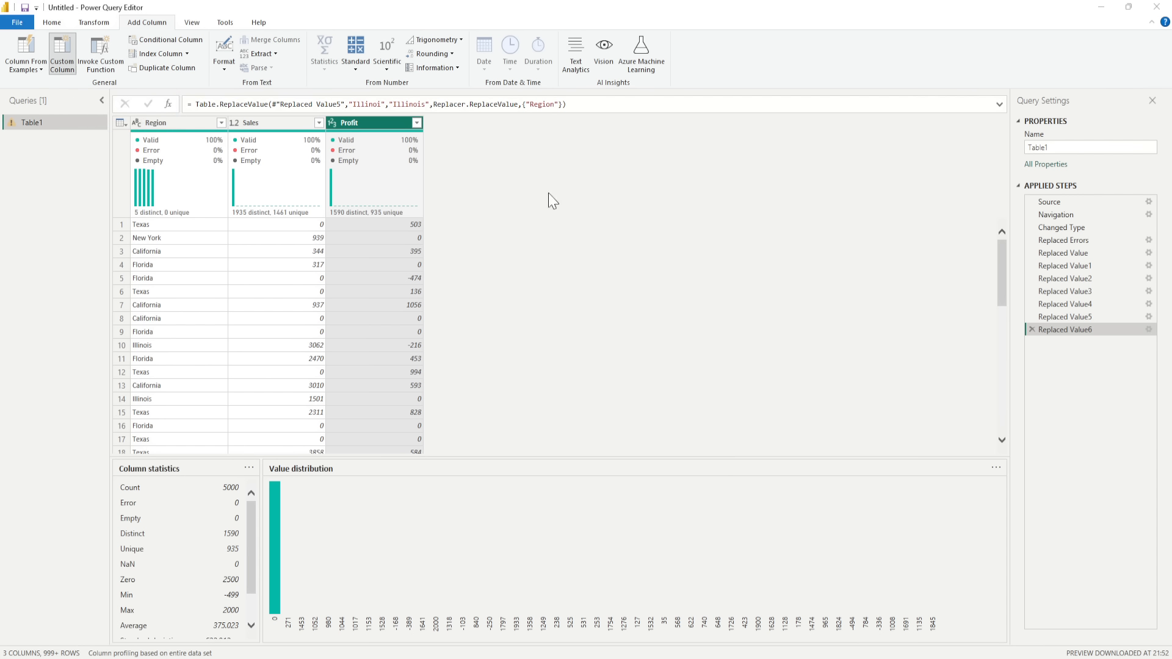
{"action": "left_click", "coordinate": [481, 267]}
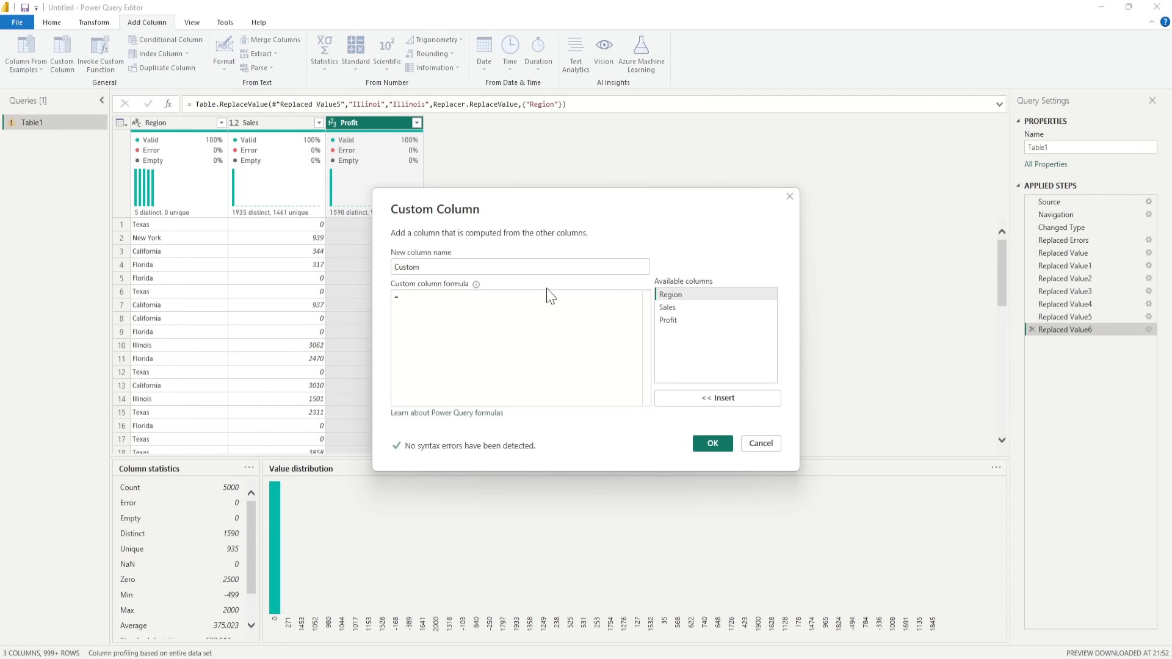
{"action": "key", "text": "BackSpace"}
{"action": "key", "text": "BackSpace"}
{"action": "key", "text": "BackSpace"}
{"action": "key", "text": "BackSpace"}
{"action": "key", "text": "BackSpace"}
{"action": "key", "text": "BackSpace"}
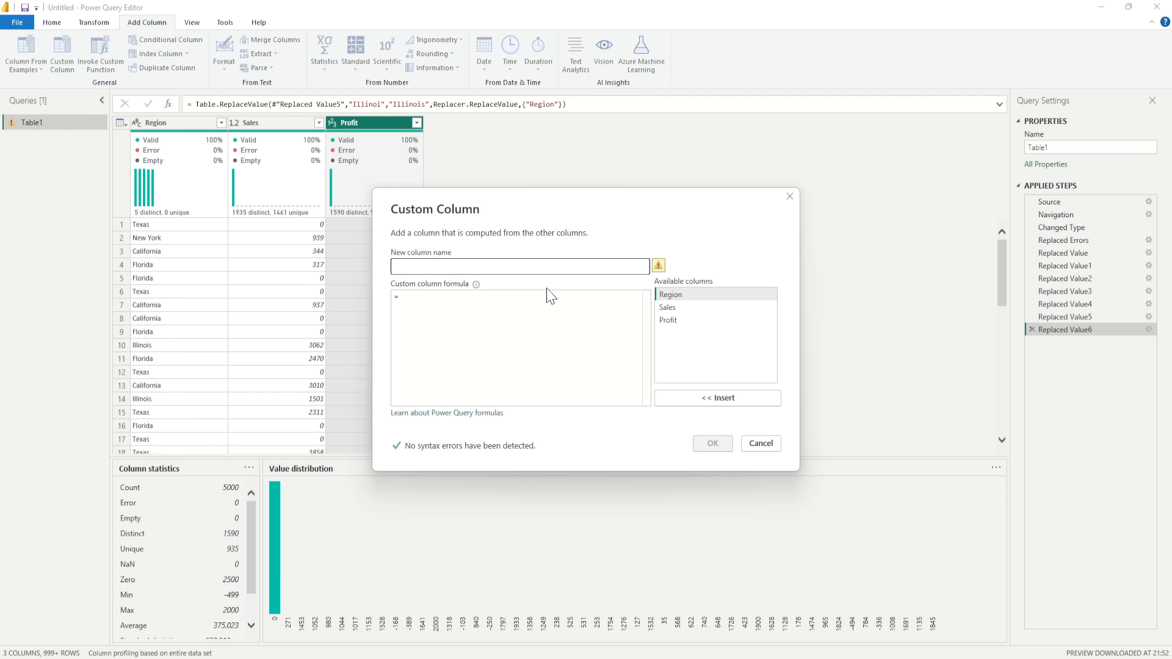
{"action": "type", "text": "Profit"}
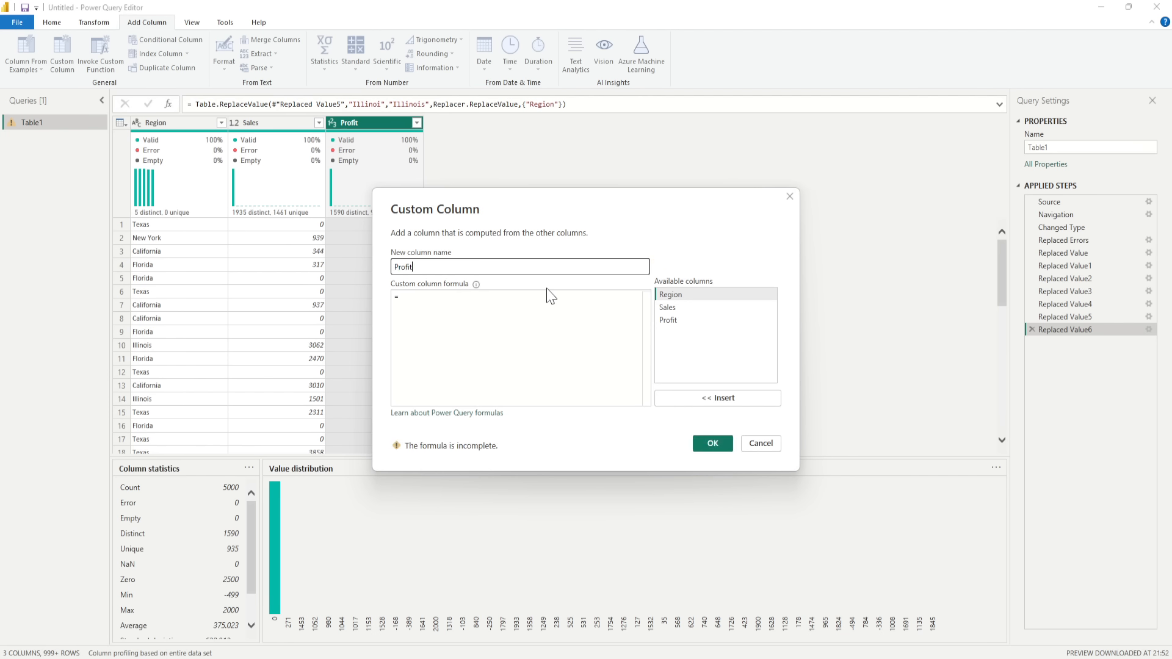
{"action": "type", "text": " %"}
Define the Profit % column with the formula [Profit]/[Sales] and add it to the table
{"action": "left_click", "coordinate": [409, 300]}
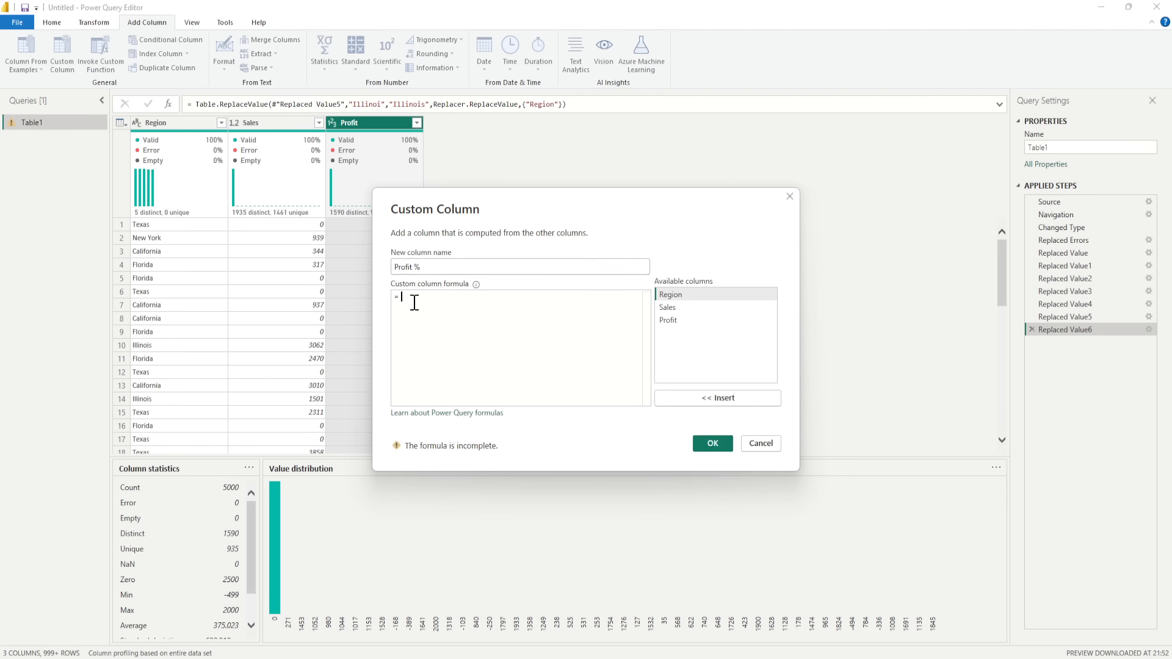
{"action": "double_click", "coordinate": [674, 321]}
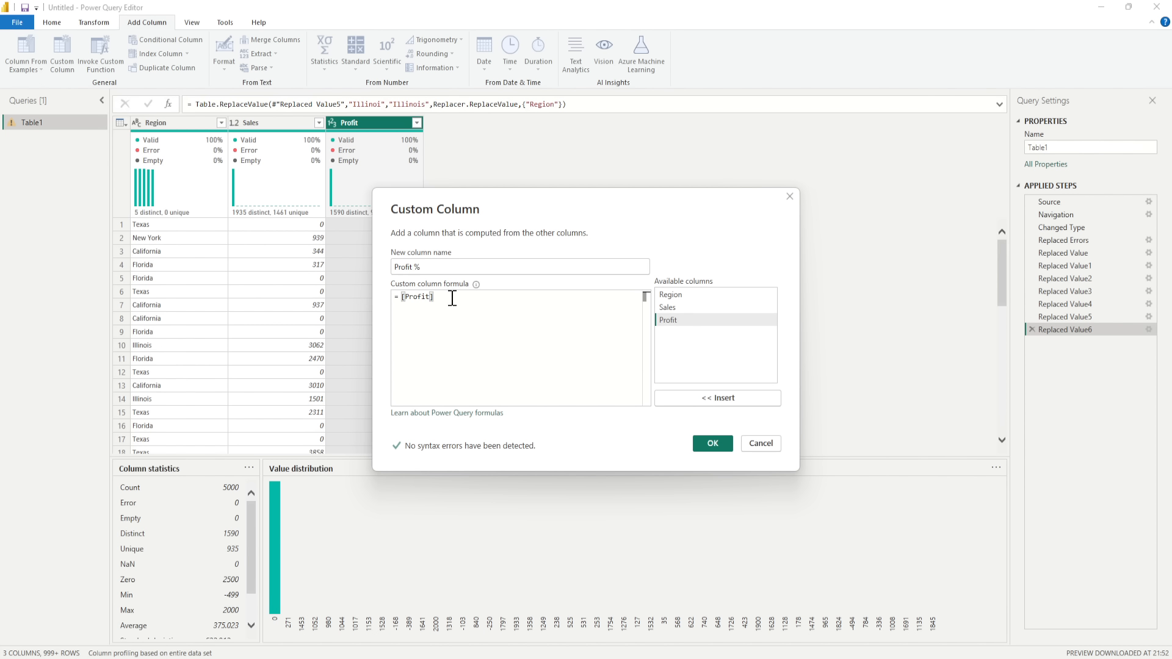
{"action": "type", "text": "/"}
{"action": "left_click", "coordinate": [675, 307]}
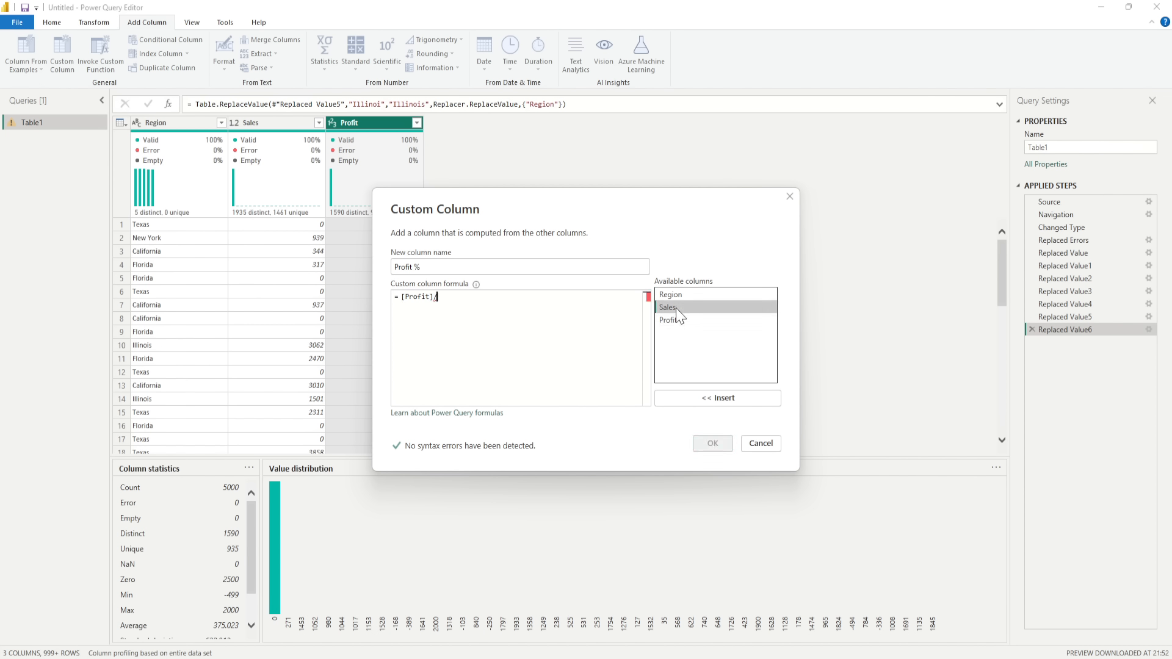
{"action": "double_click", "coordinate": [675, 308]}
{"action": "left_click", "coordinate": [712, 443]}
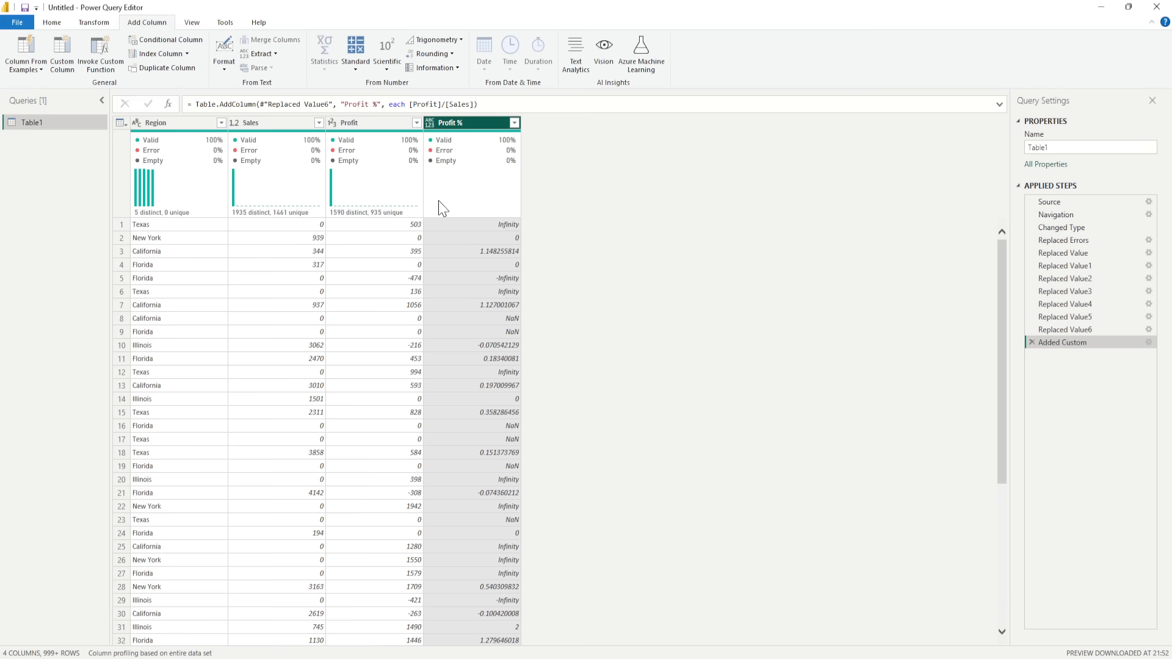
Inspect the Profit and Sales values in the table's first row
{"action": "left_click", "coordinate": [412, 225]}
{"action": "left_click", "coordinate": [320, 227]}
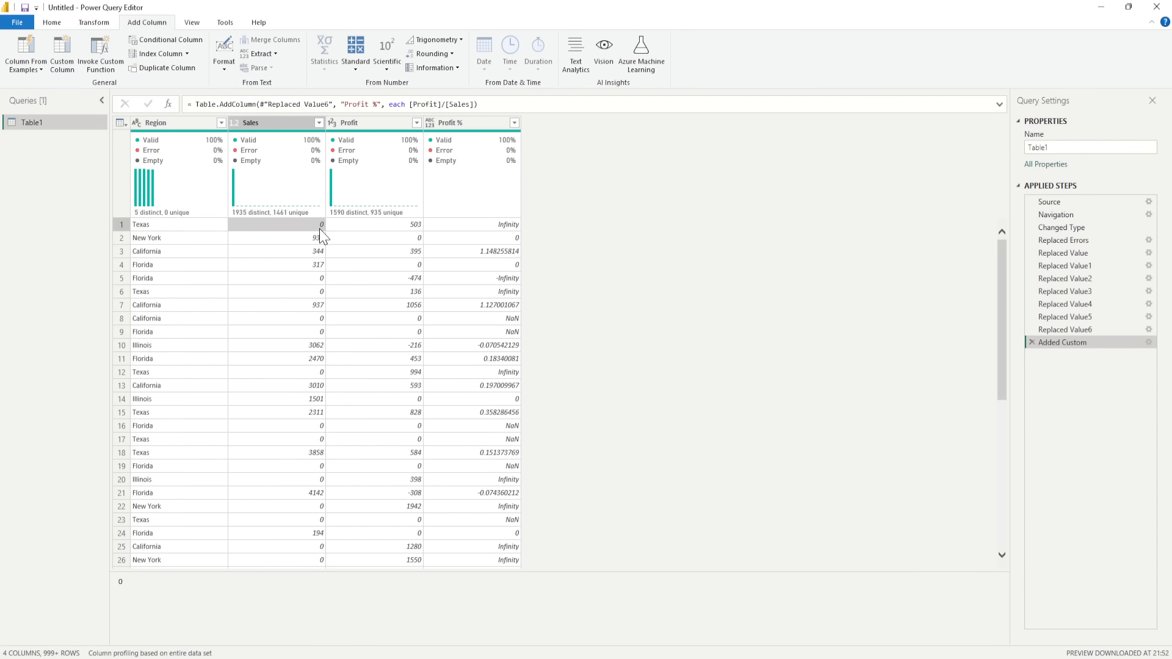
Inspect the Profit %, Profit and Sales values in rows 5 and 8 to trace the -Infinity and NaN results
{"action": "left_click", "coordinate": [495, 280]}
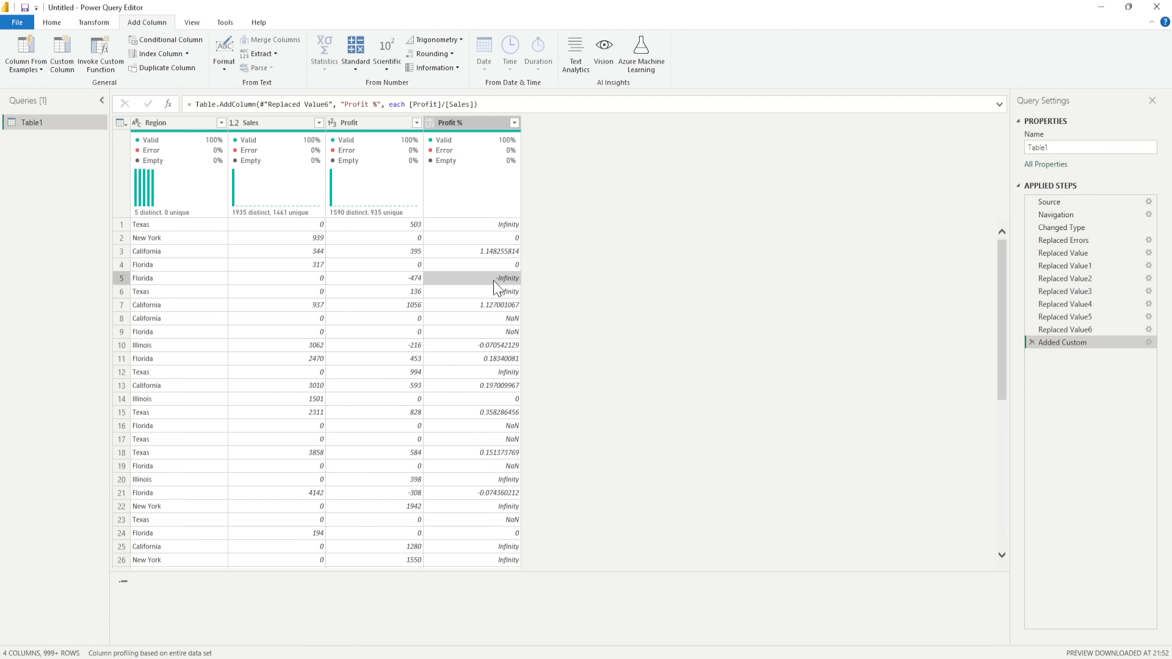
{"action": "left_click", "coordinate": [399, 277]}
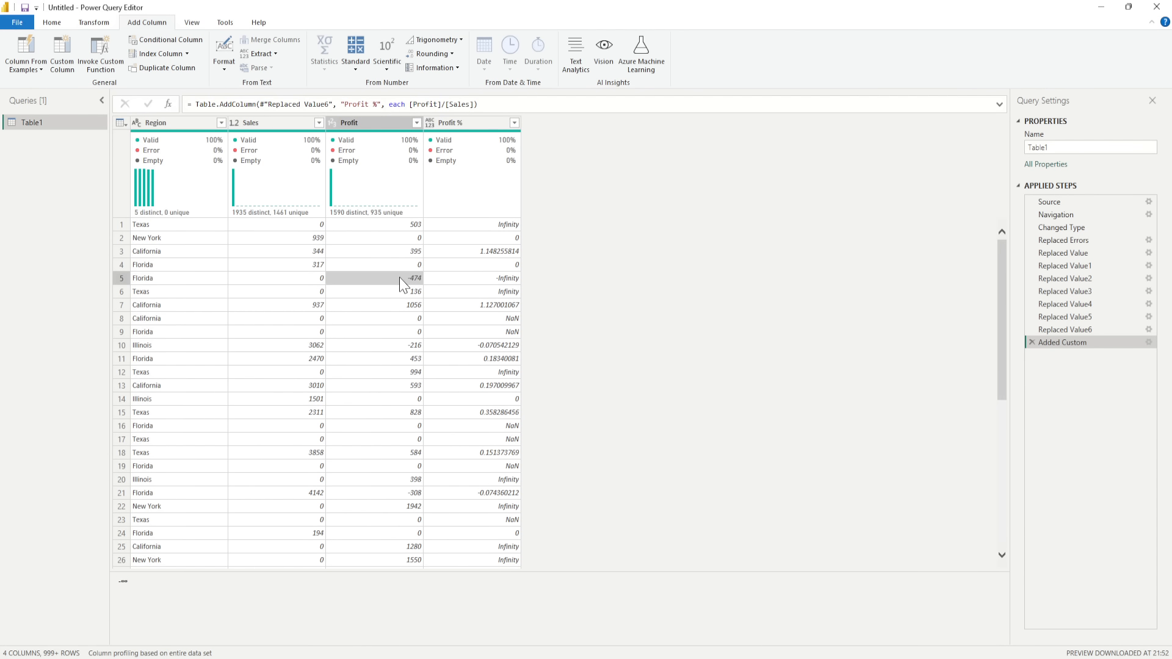
{"action": "left_click", "coordinate": [313, 280]}
{"action": "left_click", "coordinate": [513, 320]}
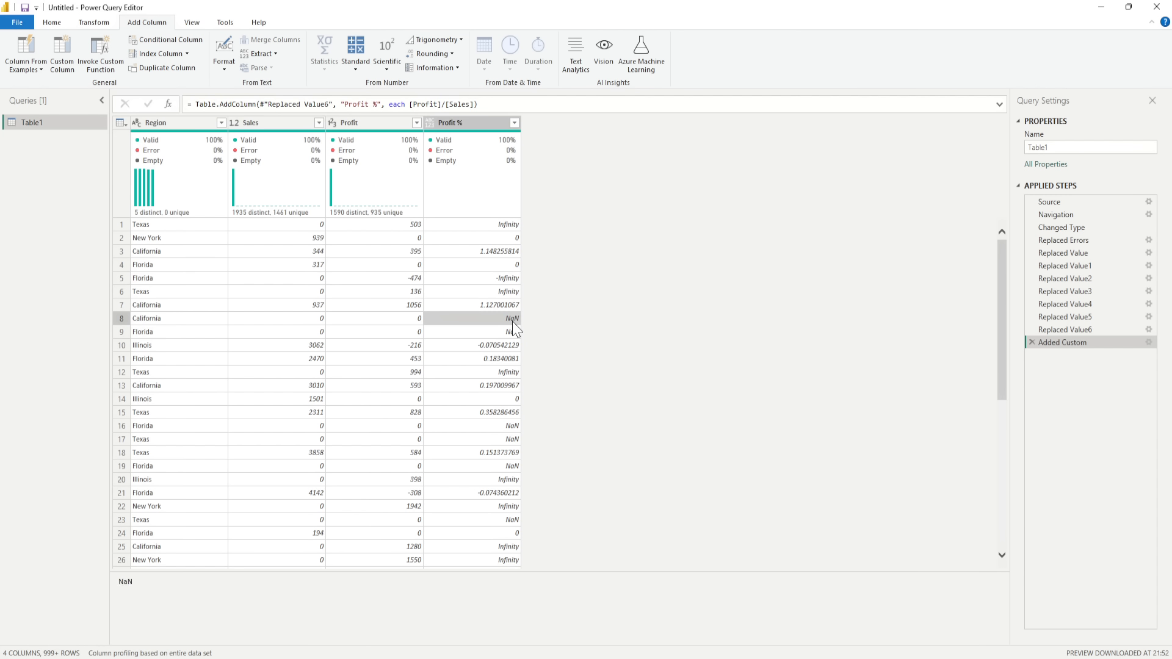
{"action": "left_click", "coordinate": [321, 320]}
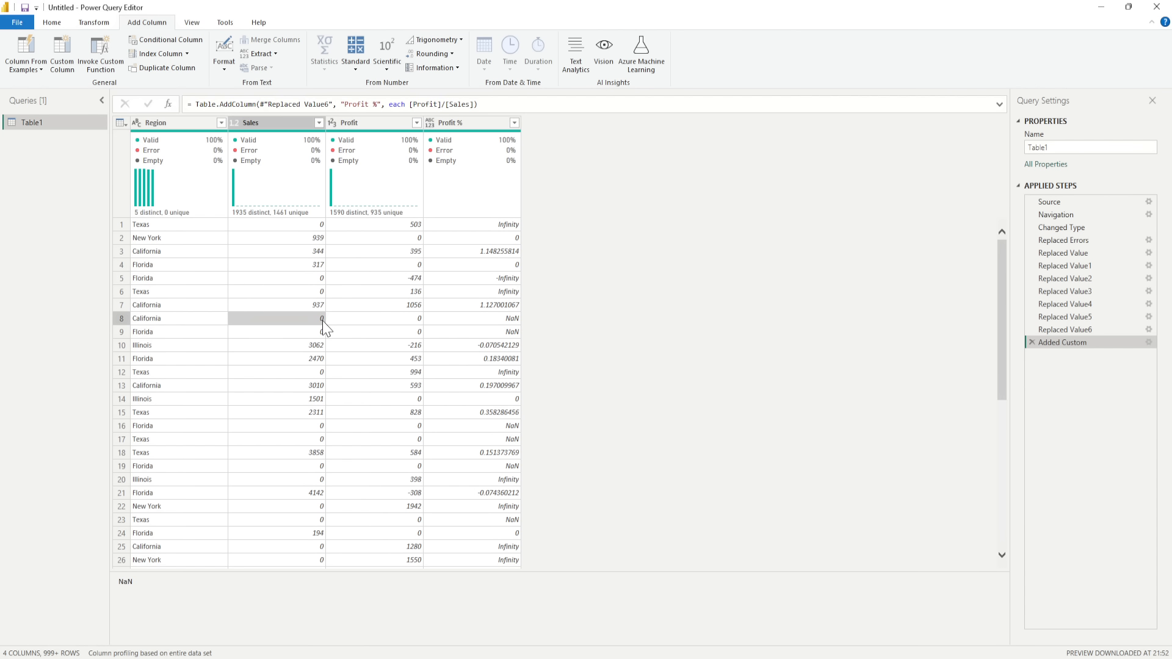
{"action": "left_click", "coordinate": [371, 321]}
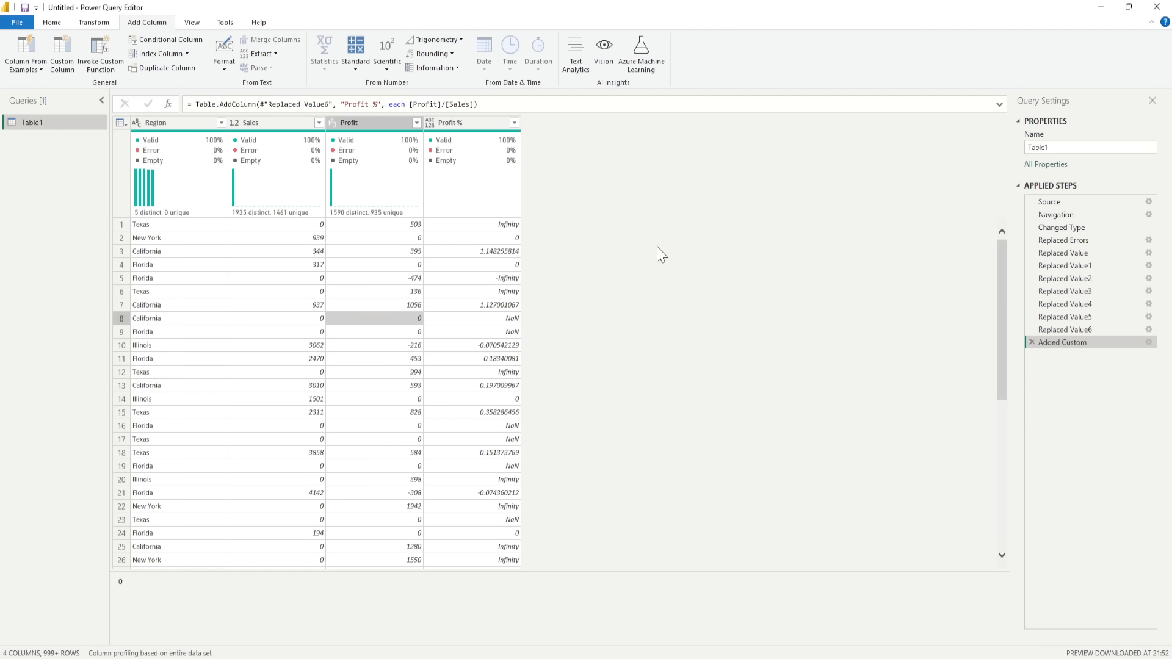
Replace the Infinity values and the -Infinity values in the Profit % column with 0
{"action": "right_click", "coordinate": [494, 226]}
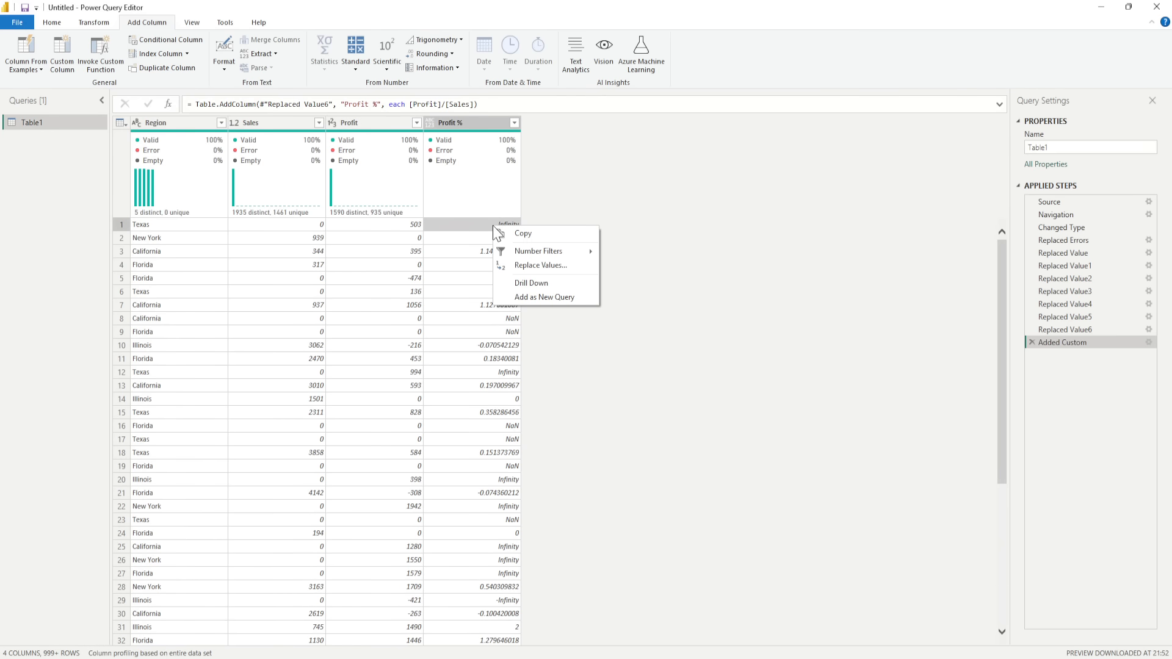
{"action": "left_click", "coordinate": [539, 268]}
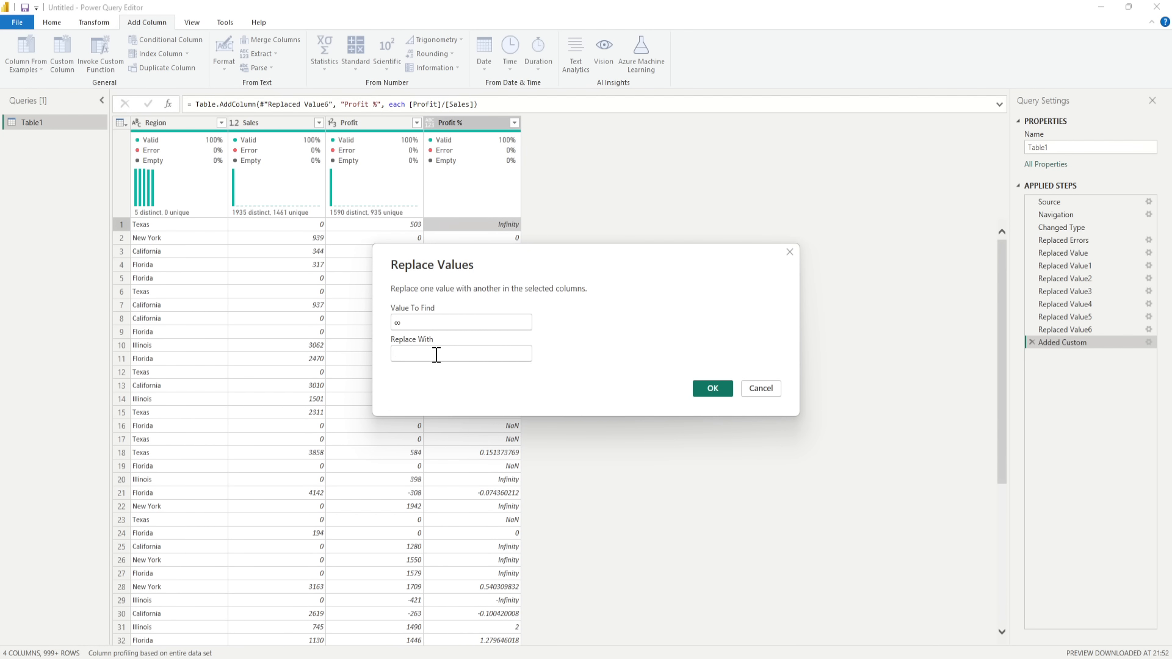
{"action": "type", "text": "0"}
{"action": "left_click", "coordinate": [713, 393]}
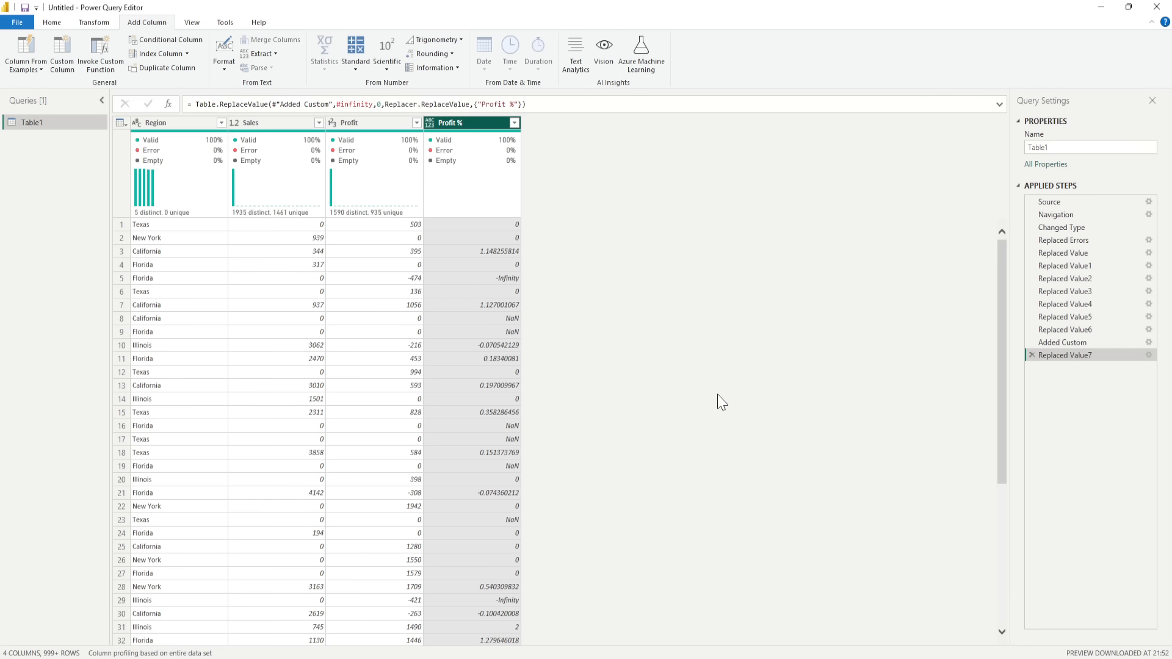
{"action": "right_click", "coordinate": [455, 280]}
{"action": "left_click", "coordinate": [485, 320]}
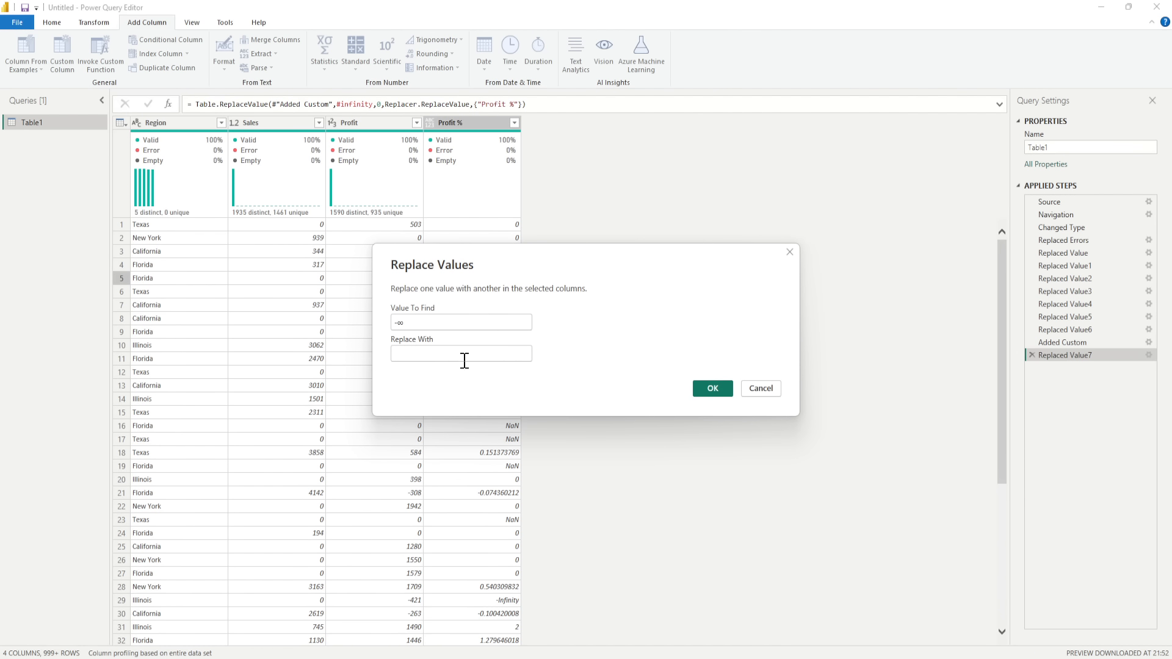
{"action": "type", "text": "0"}
{"action": "left_click", "coordinate": [712, 389]}
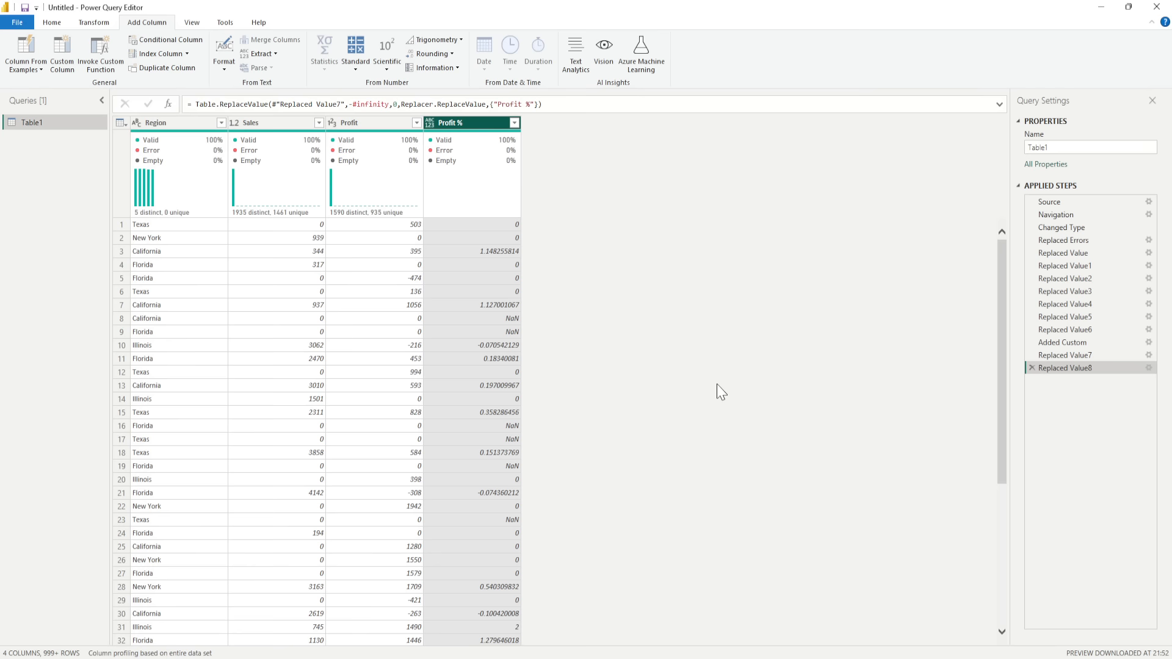
Review the list of distinct values in the Profit % column's filter without changing the filter
{"action": "left_click", "coordinate": [516, 130]}
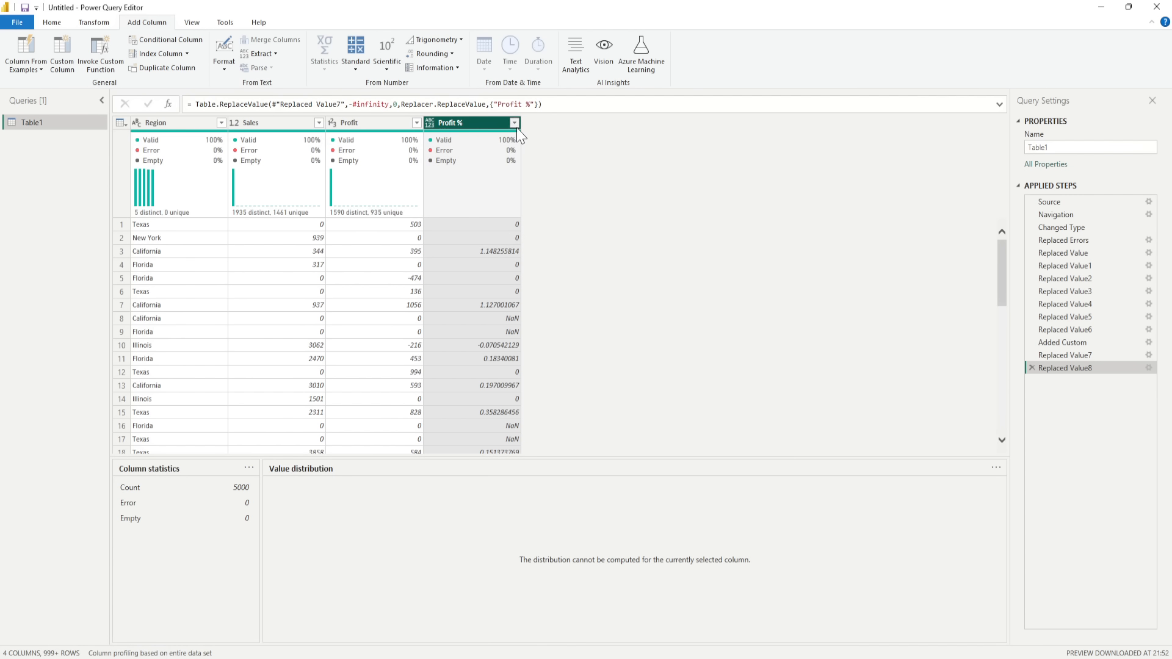
{"action": "left_click", "coordinate": [516, 126]}
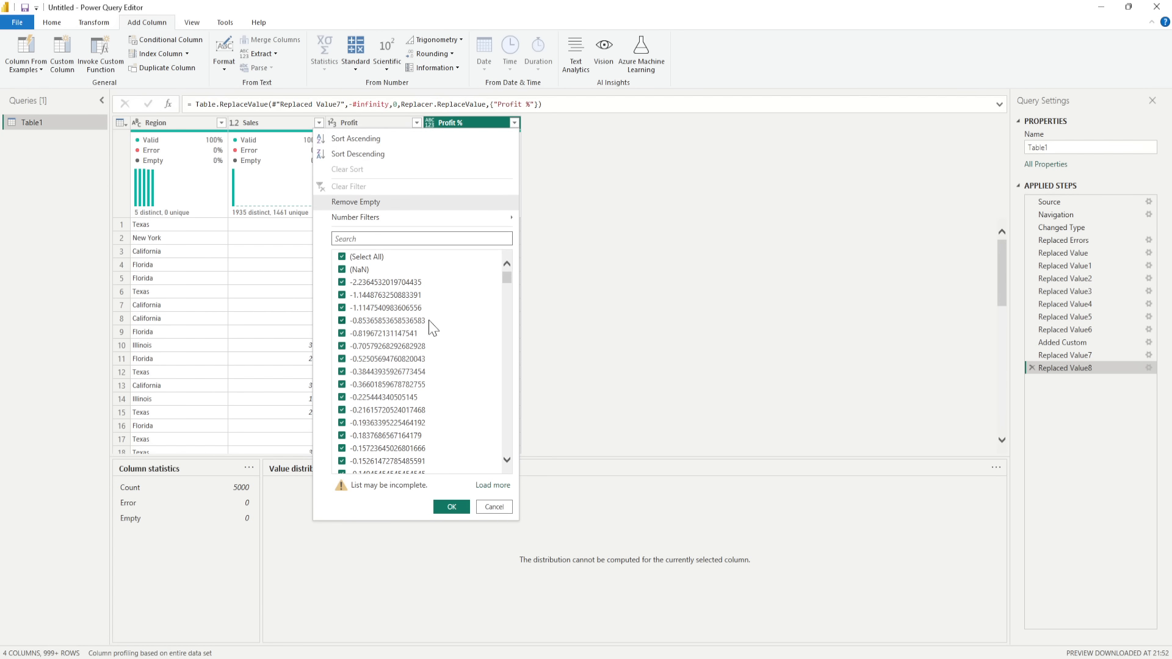
{"action": "left_click_drag", "start_coordinate": [508, 278], "coordinate": [523, 438]}
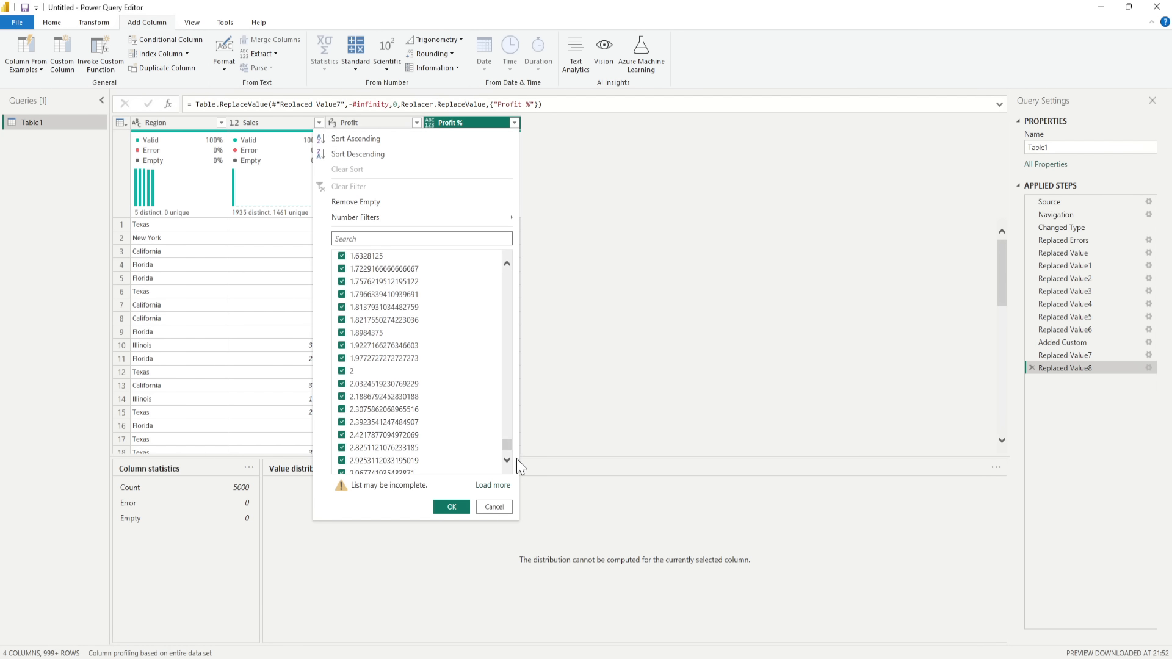
{"action": "left_click", "coordinate": [500, 508]}
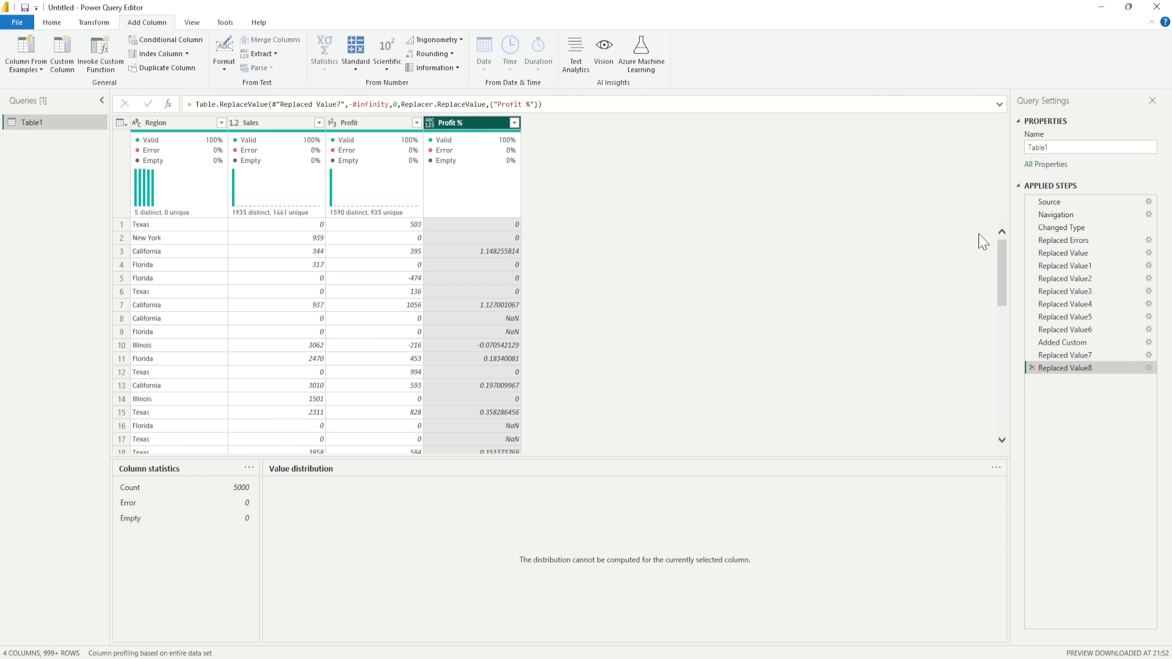
Try to replace the NaN values in the Profit % column with 0, and delete that replacement step
{"action": "right_click", "coordinate": [498, 320]}
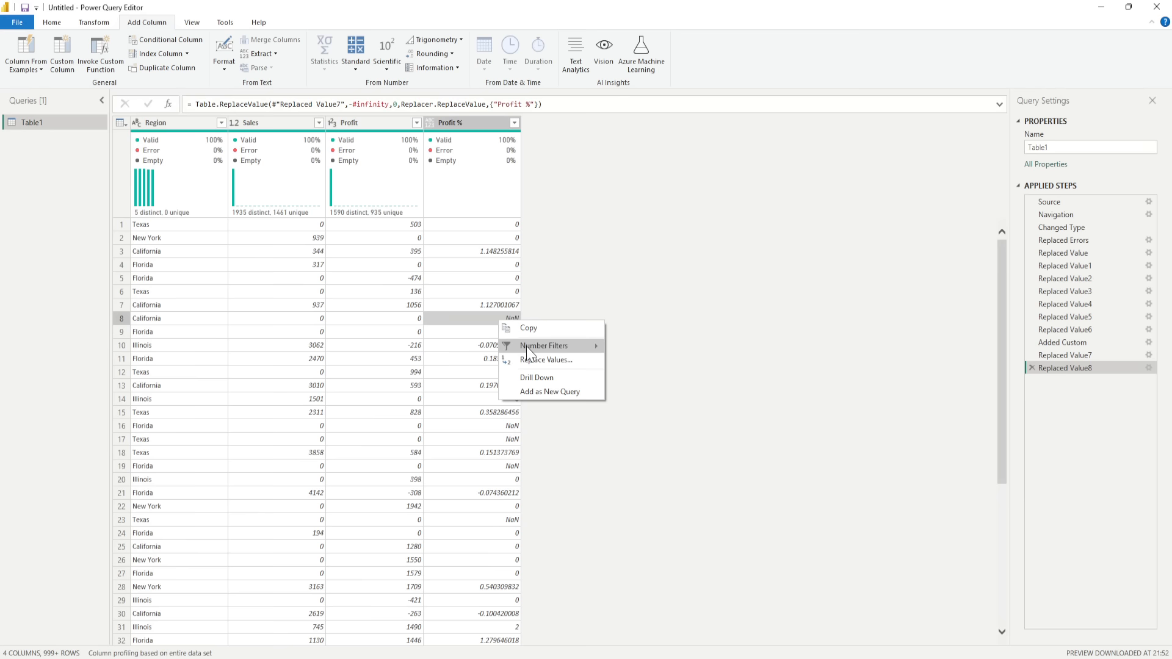
{"action": "left_click", "coordinate": [537, 360]}
{"action": "left_click", "coordinate": [498, 357]}
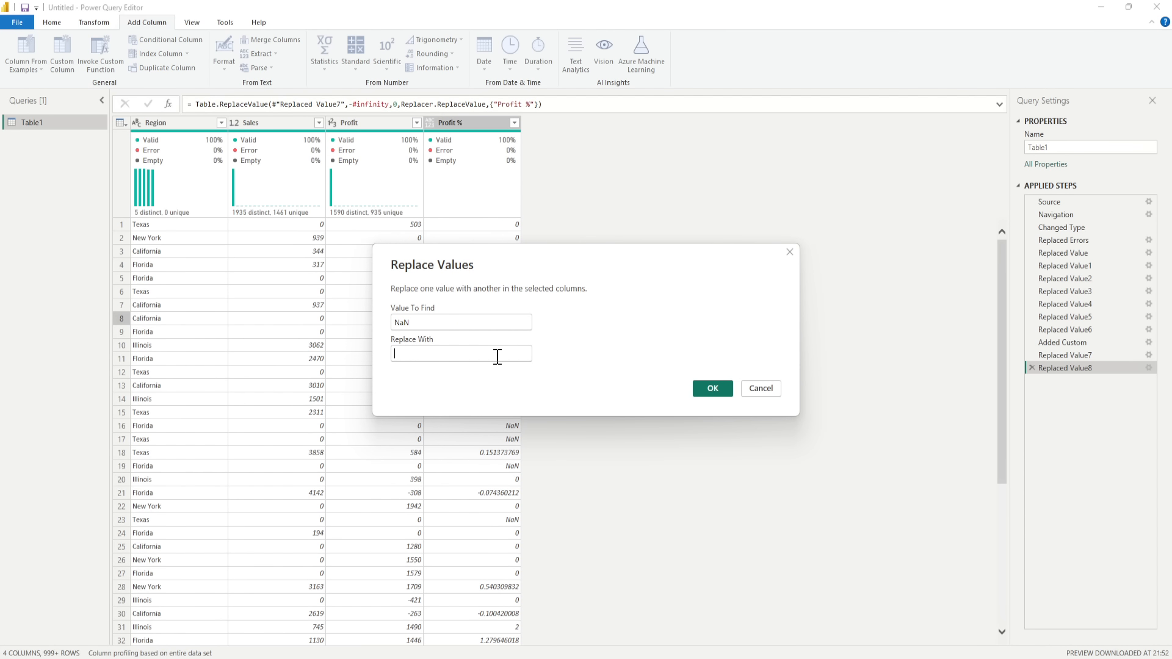
{"action": "type", "text": "0"}
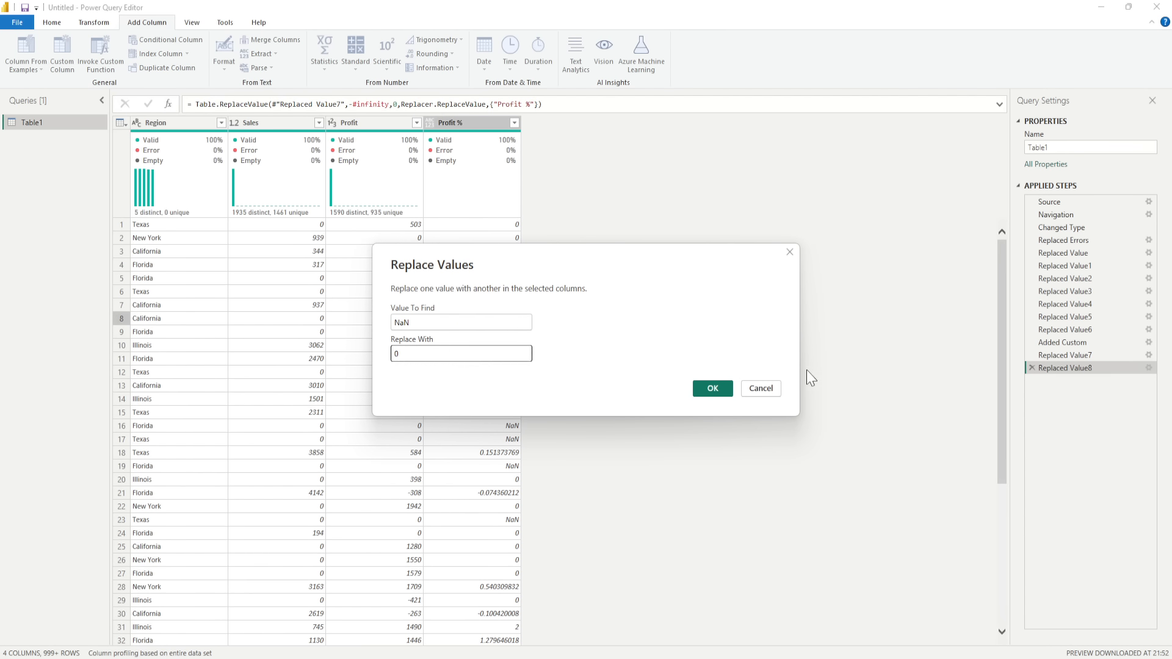
{"action": "left_click", "coordinate": [712, 389]}
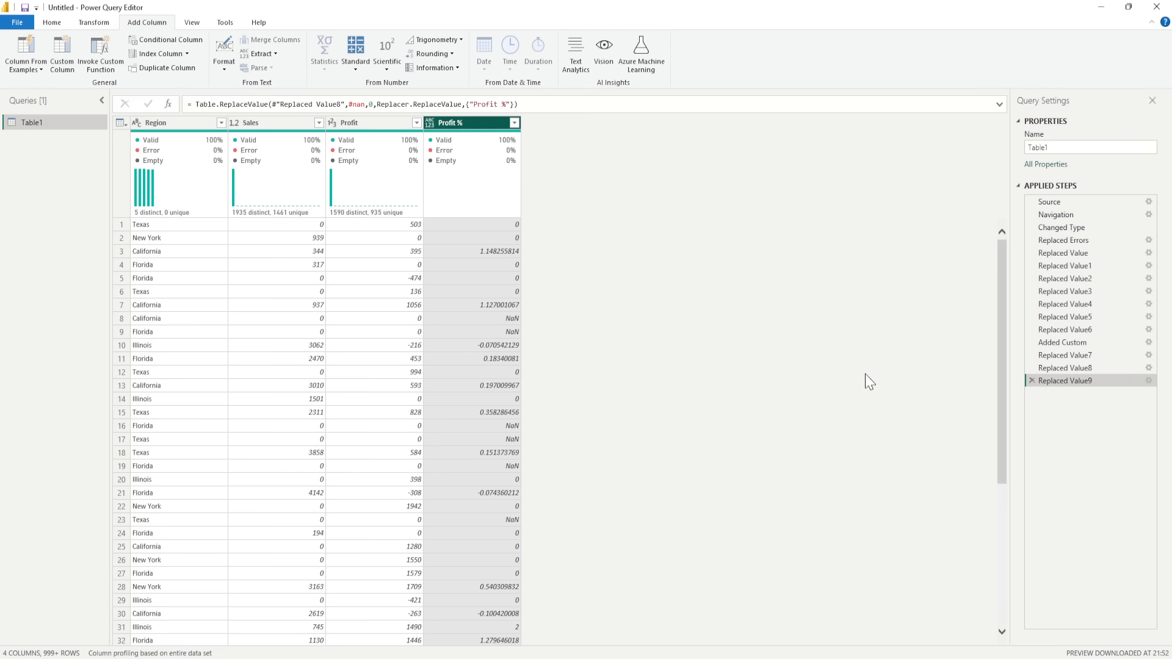
{"action": "left_click", "coordinate": [1032, 382]}
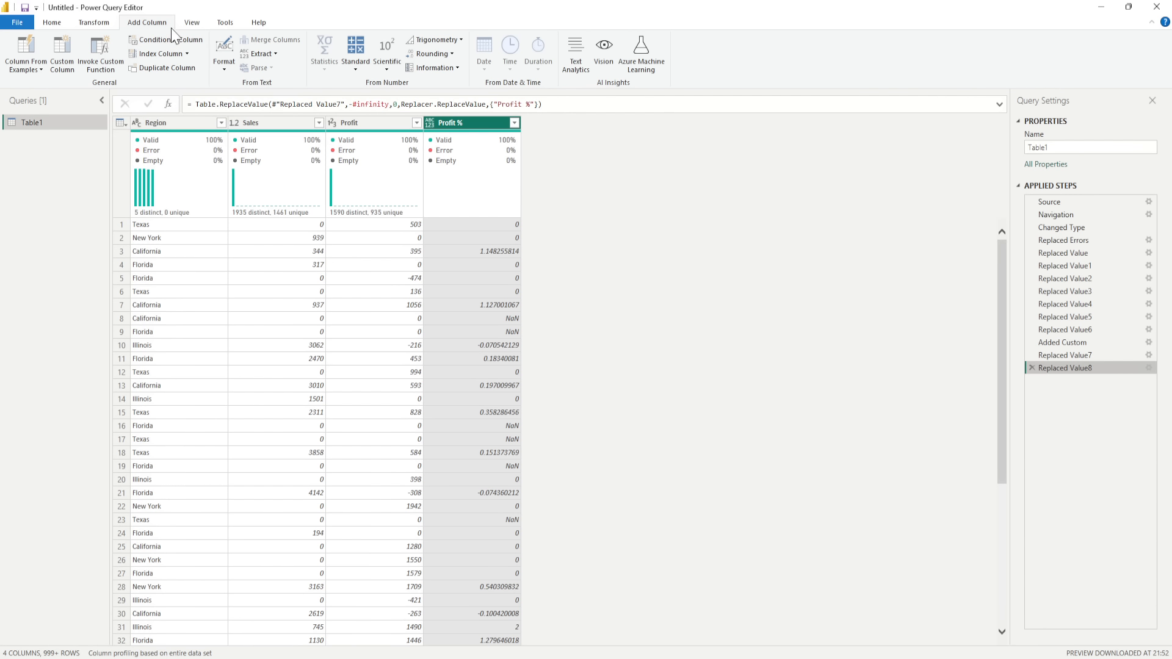
Start a conditional column on the sales table and name it Nan Corrected Profit %
{"action": "left_click", "coordinate": [173, 46]}
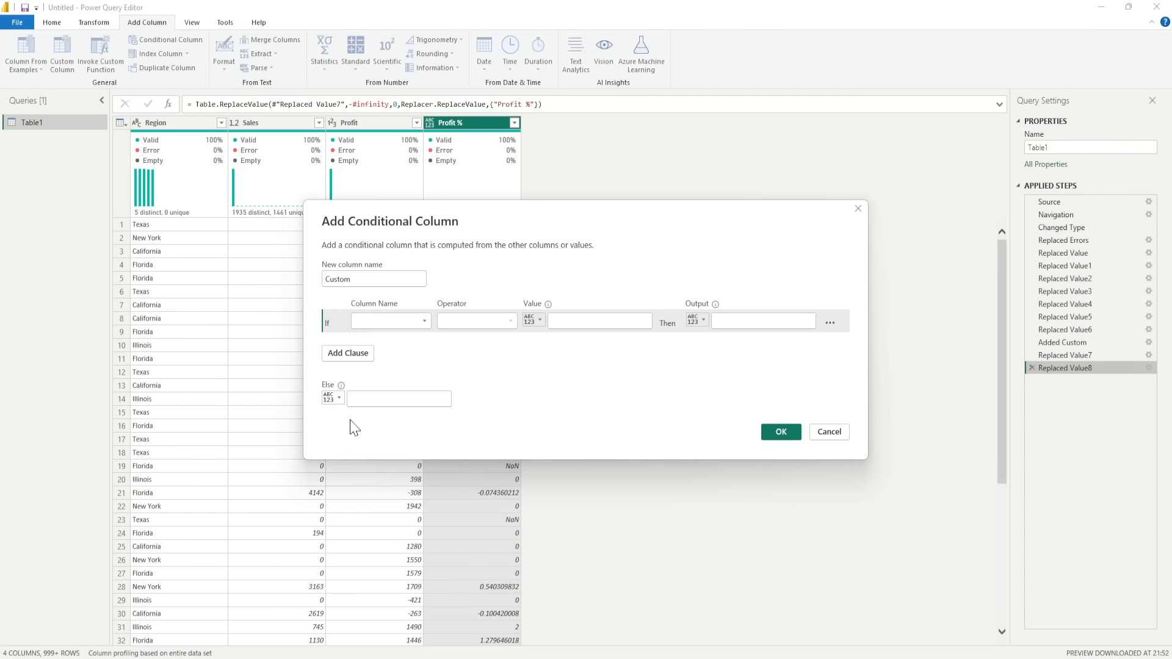
{"action": "left_click", "coordinate": [389, 273]}
{"action": "key", "text": "BackSpace"}
{"action": "key", "text": "BackSpace"}
{"action": "key", "text": "BackSpace"}
{"action": "key", "text": "BackSpace"}
{"action": "key", "text": "BackSpace"}
{"action": "key", "text": "BackSpace"}
{"action": "type", "text": "Nan Corrected Profit %"}
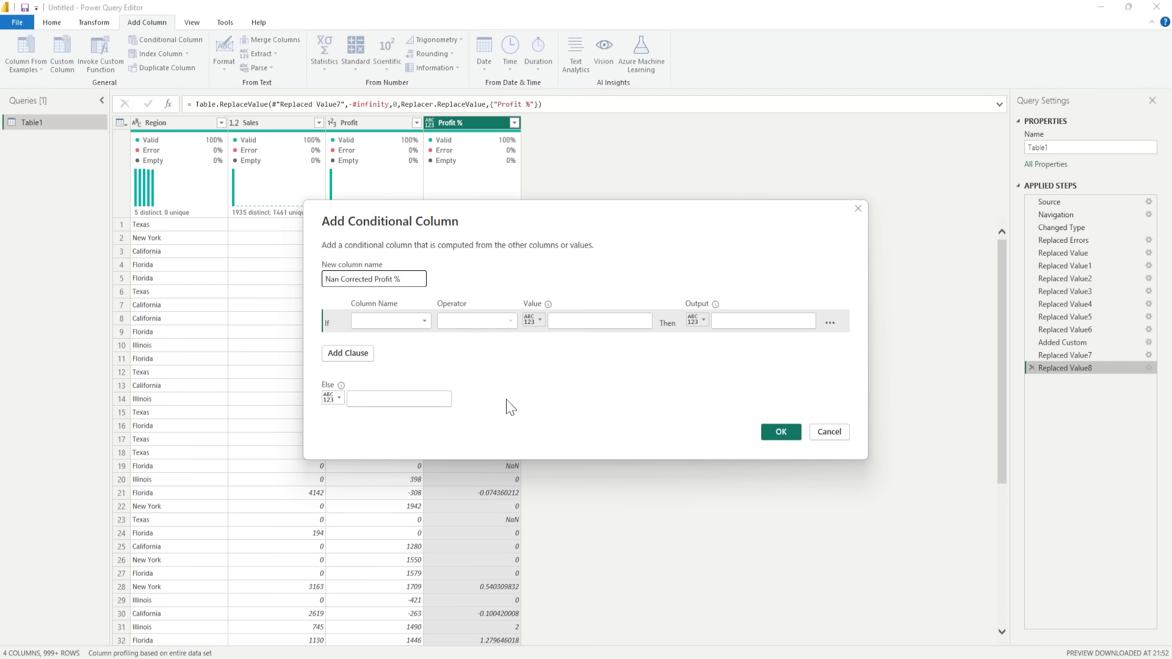
{"action": "left_click", "coordinate": [424, 323]}
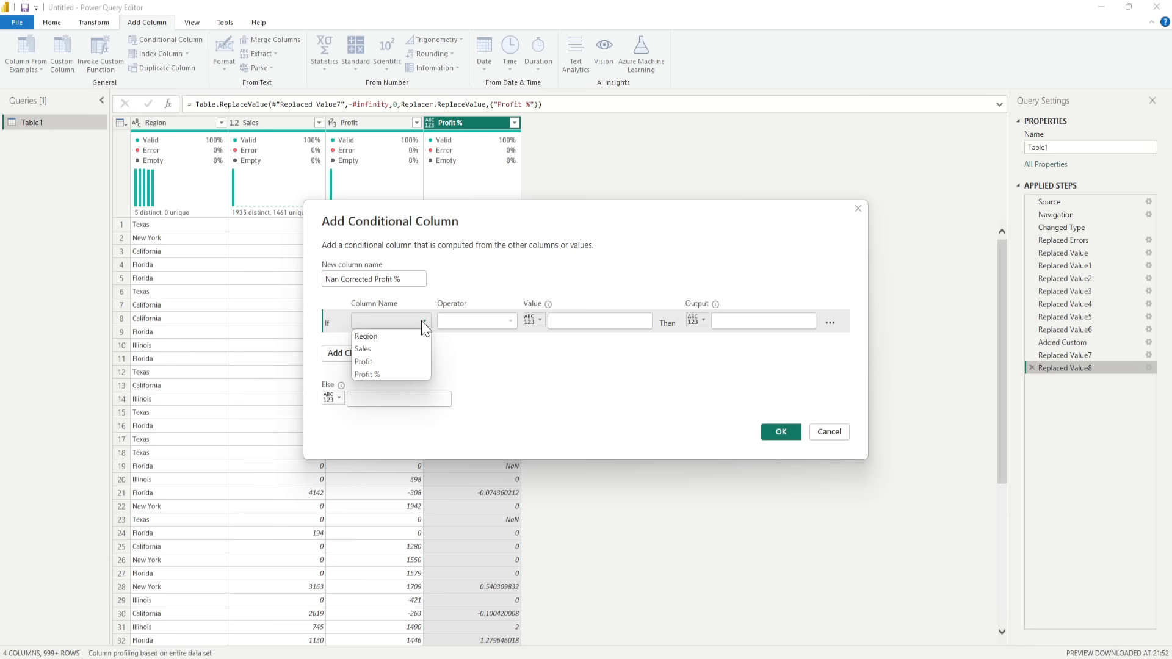
{"action": "left_click", "coordinate": [396, 375]}
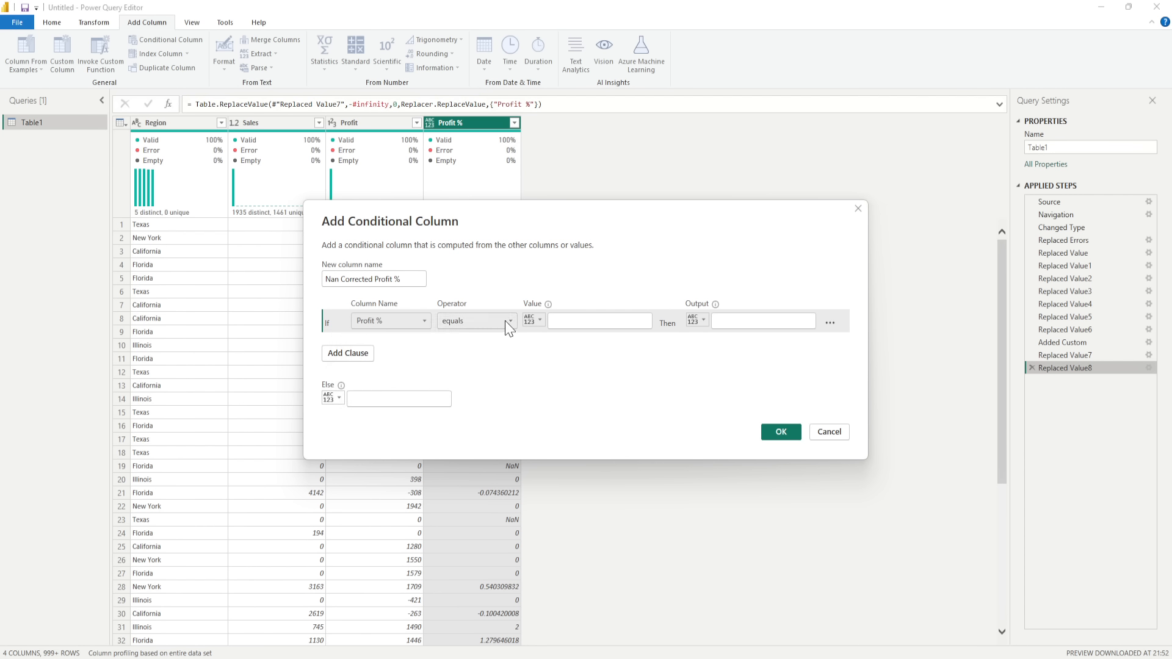
{"action": "left_click", "coordinate": [572, 320]}
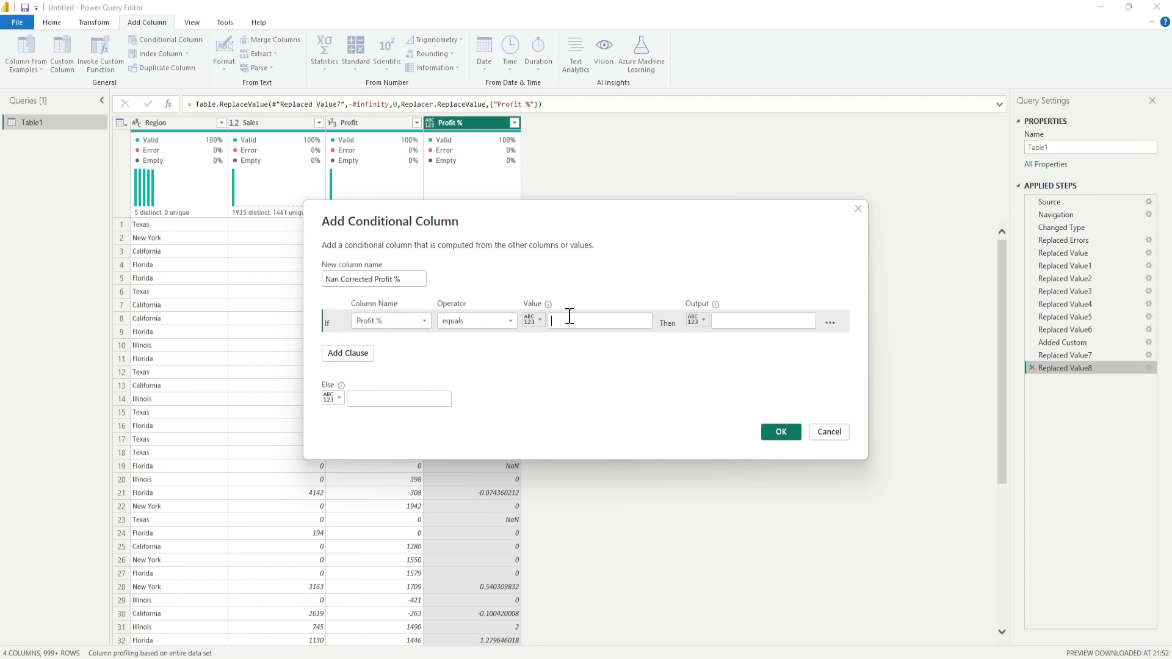
{"action": "type", "text": "NaN"}
{"action": "key", "text": "BackSpace"}
{"action": "key", "text": "BackSpace"}
{"action": "key", "text": "BackSpace"}
Set the conditional column's rule to output 0 if Sales equals 0
{"action": "left_click", "coordinate": [425, 322]}
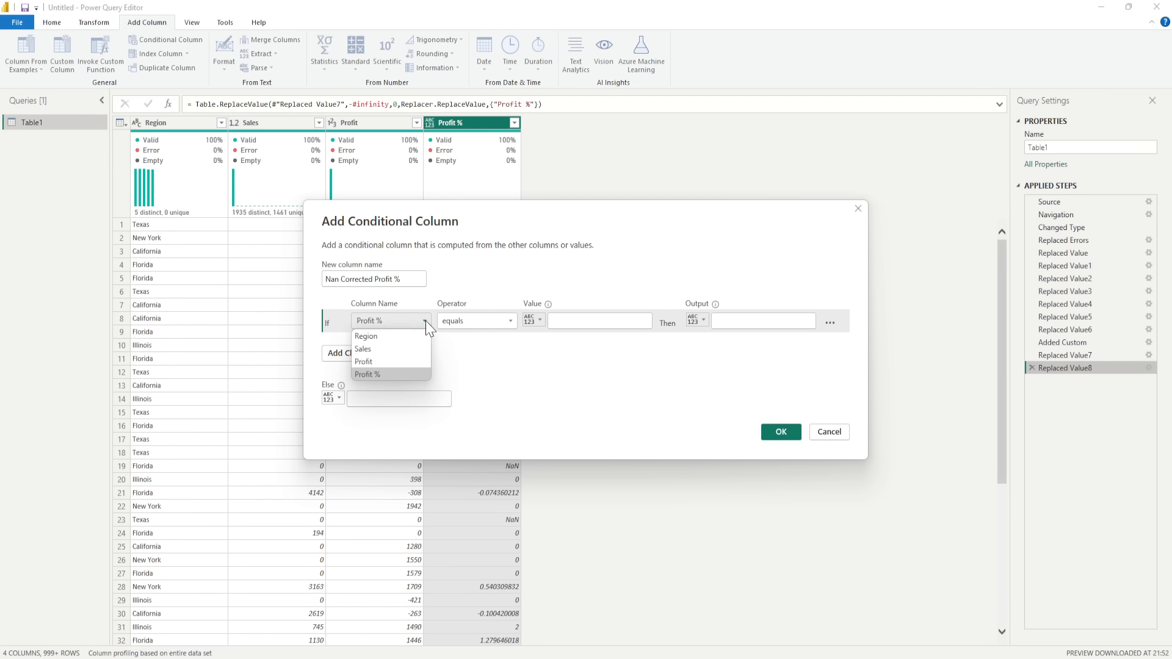
{"action": "left_click", "coordinate": [413, 349]}
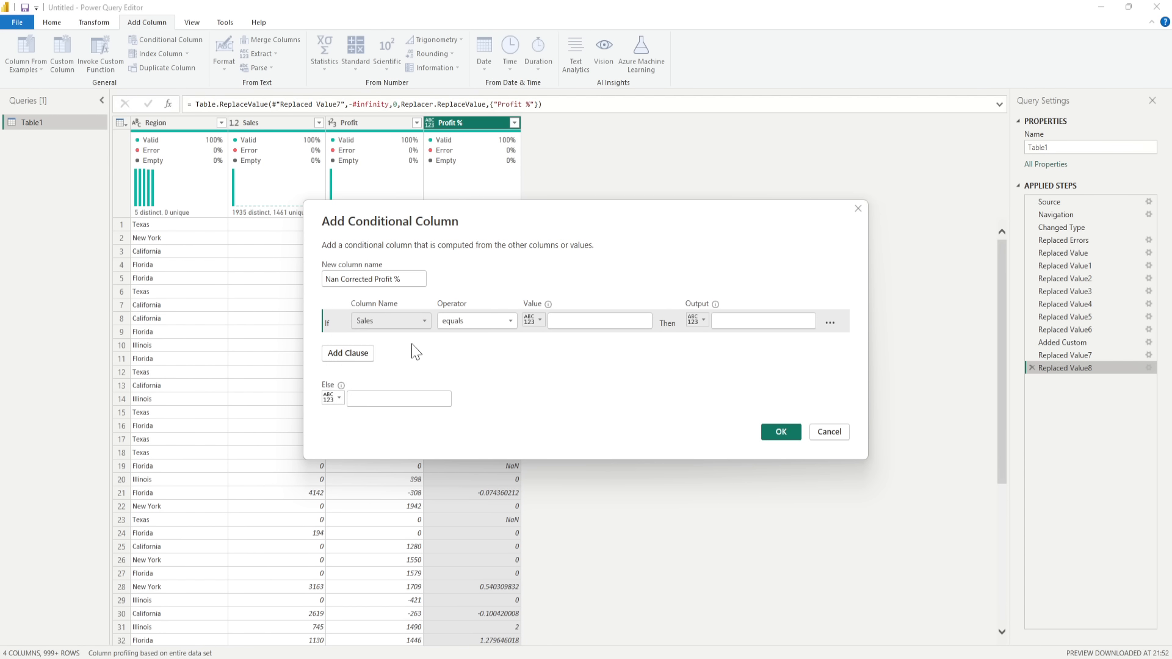
{"action": "left_click", "coordinate": [468, 326]}
{"action": "left_click", "coordinate": [610, 318]}
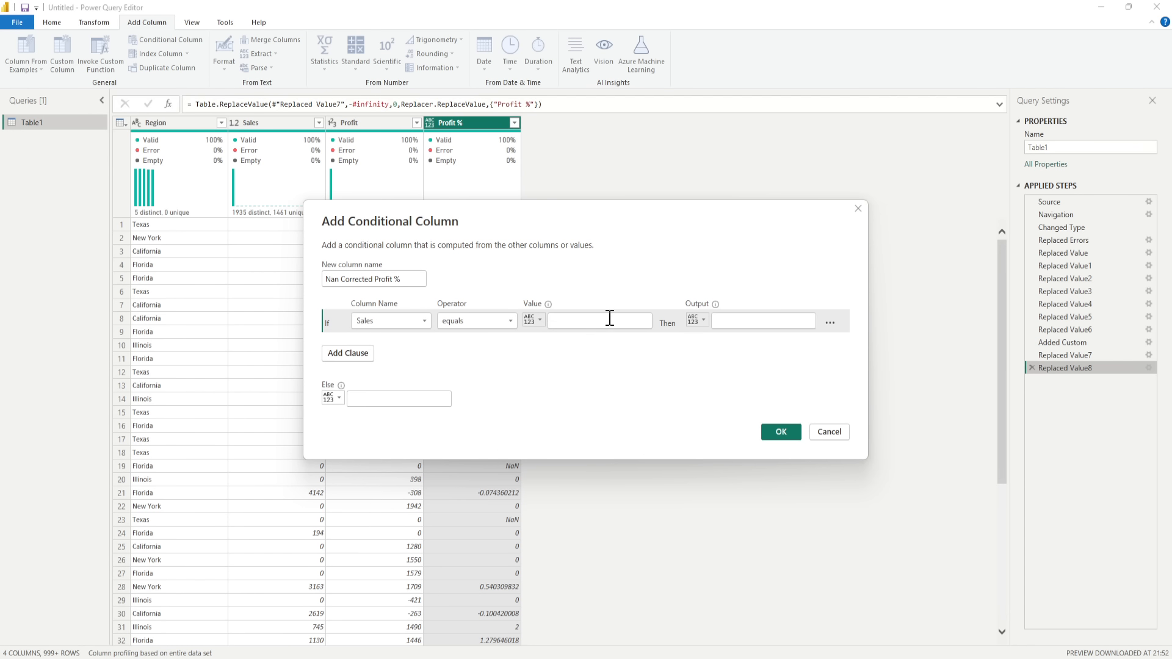
{"action": "type", "text": "0"}
{"action": "left_click", "coordinate": [747, 320]}
{"action": "type", "text": "0"}
Make the Profit % column the rule's else result and add the conditional column to the table
{"action": "left_click", "coordinate": [340, 398]}
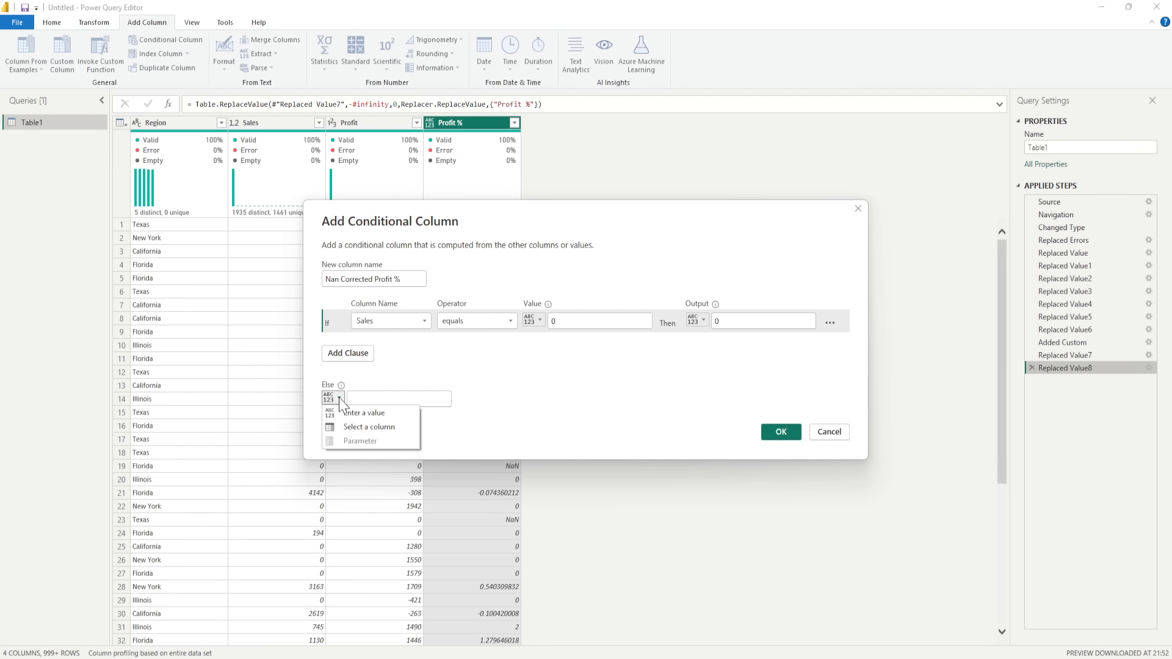
{"action": "left_click", "coordinate": [351, 425]}
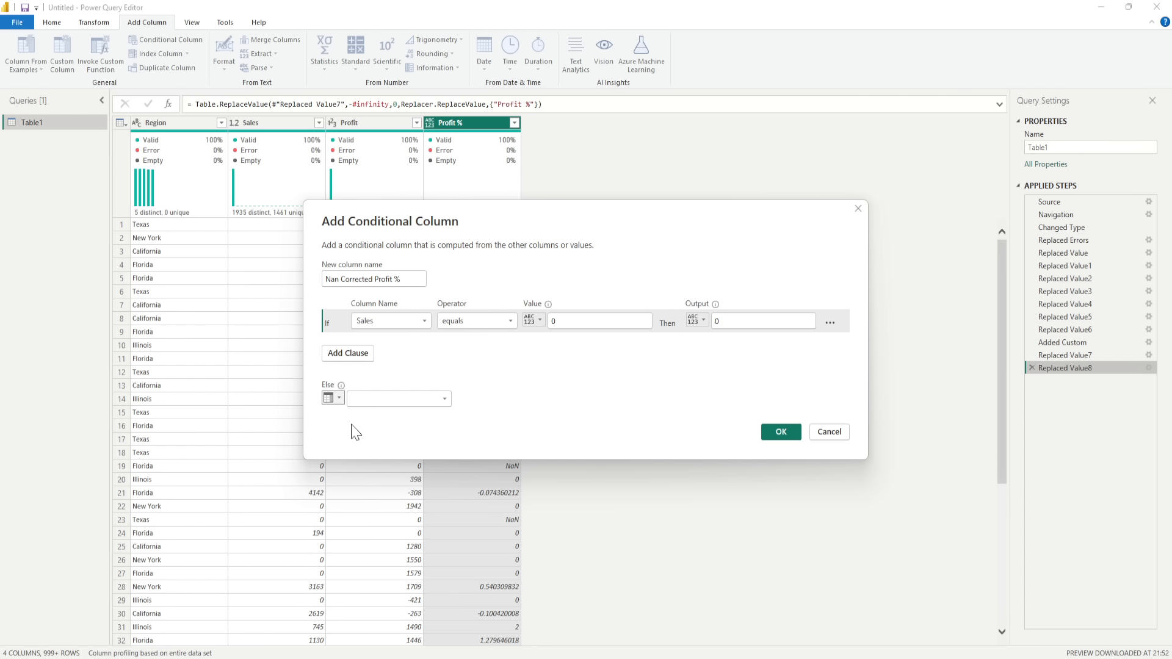
{"action": "left_click", "coordinate": [431, 399]}
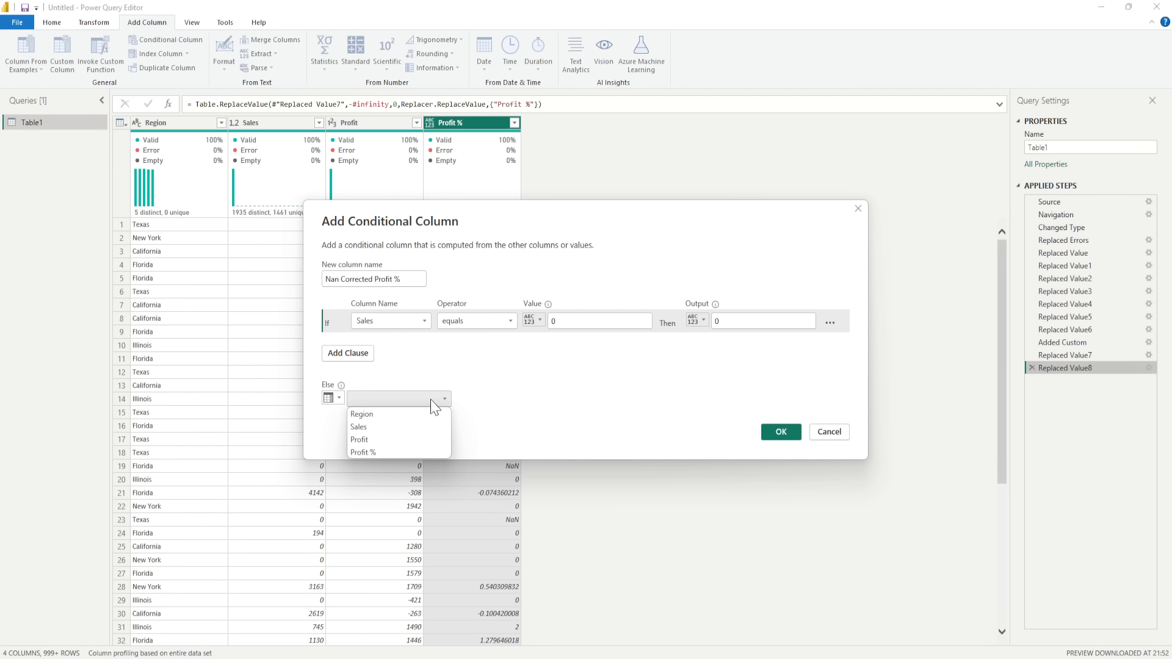
{"action": "left_click", "coordinate": [382, 456]}
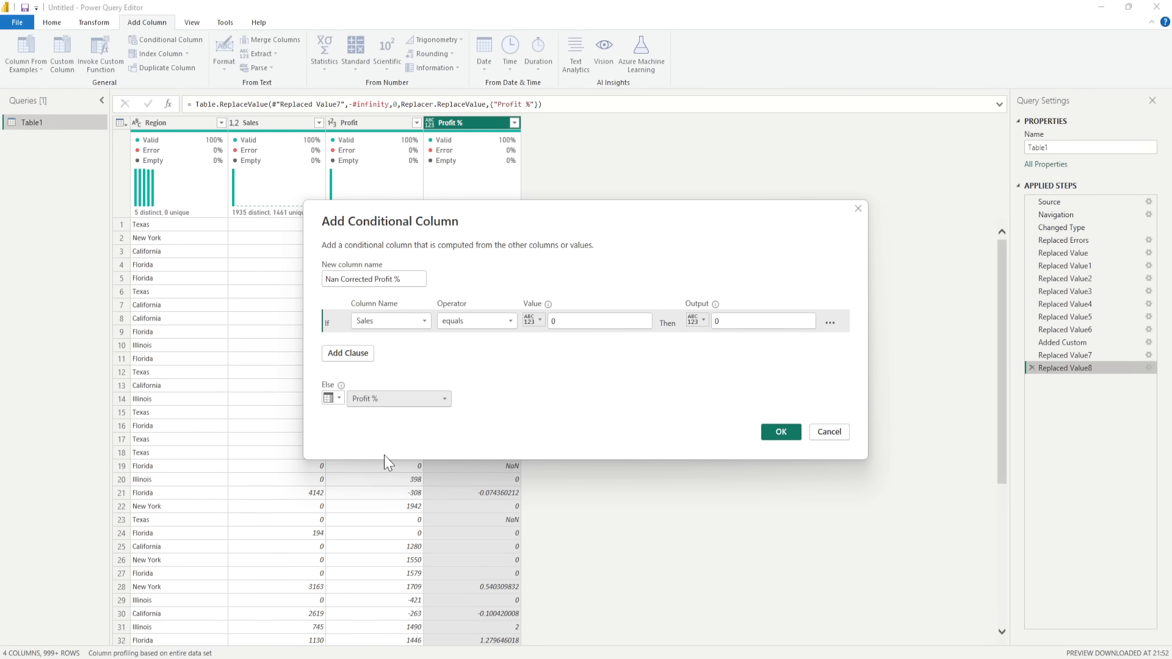
{"action": "left_click", "coordinate": [782, 432]}
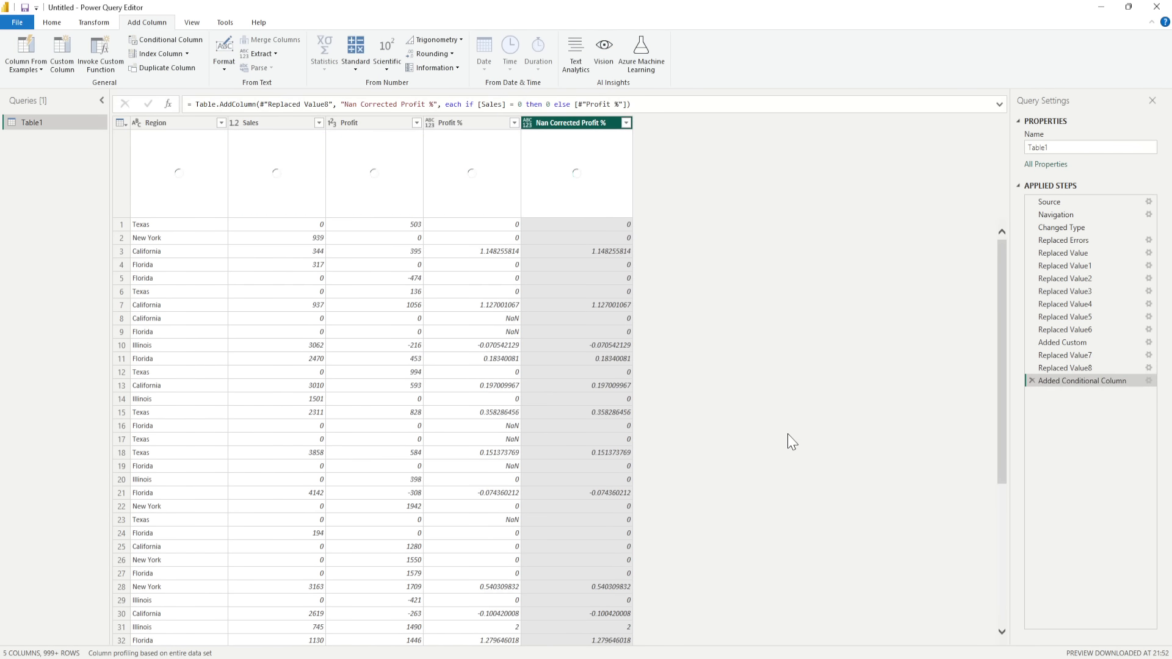
Compare row 8's Profit % and Nan Corrected Profit % values, and close the query editor with its changes applied to the report
{"action": "left_click", "coordinate": [510, 319]}
{"action": "left_click", "coordinate": [602, 322]}
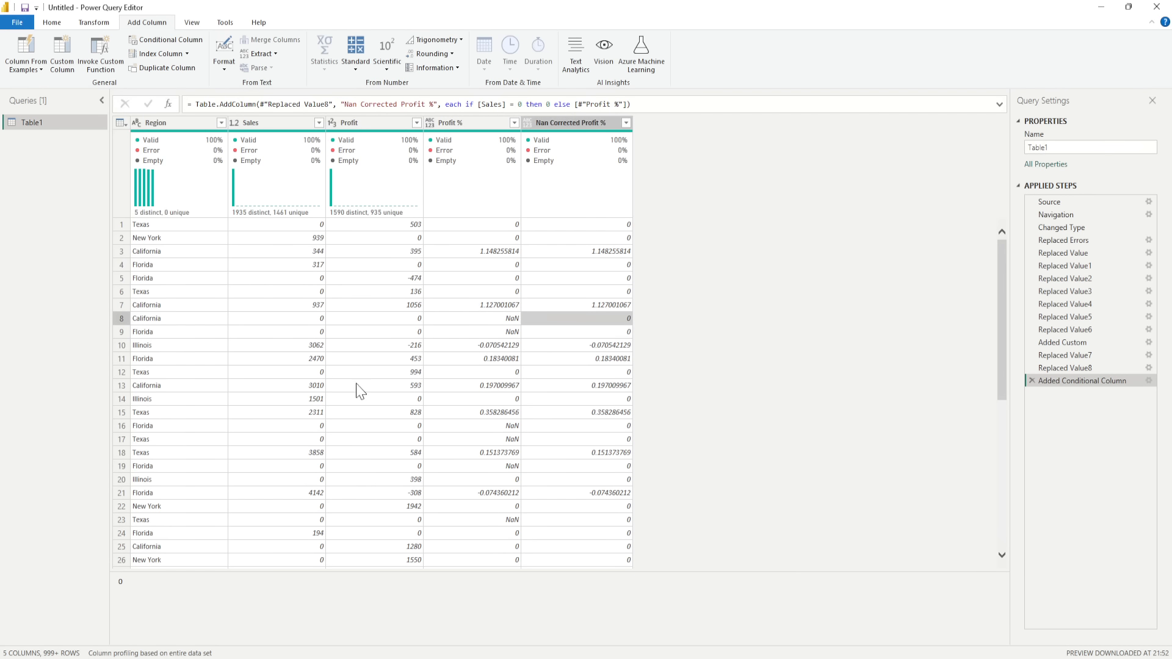
{"action": "left_click", "coordinate": [52, 24]}
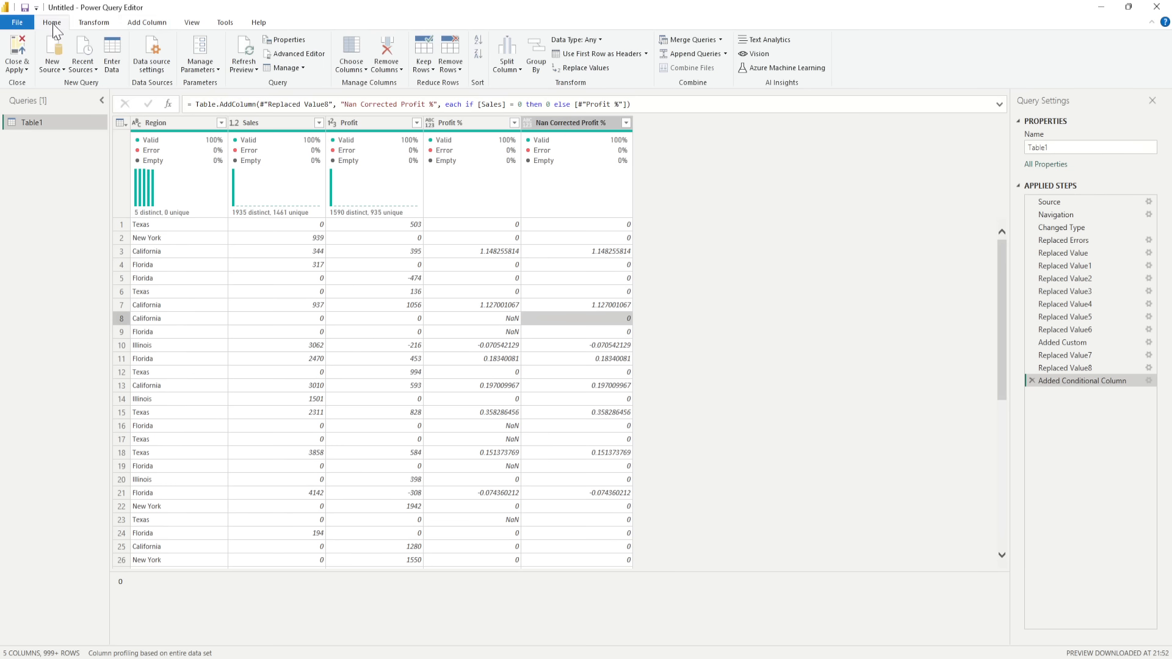
{"action": "left_click", "coordinate": [24, 70]}
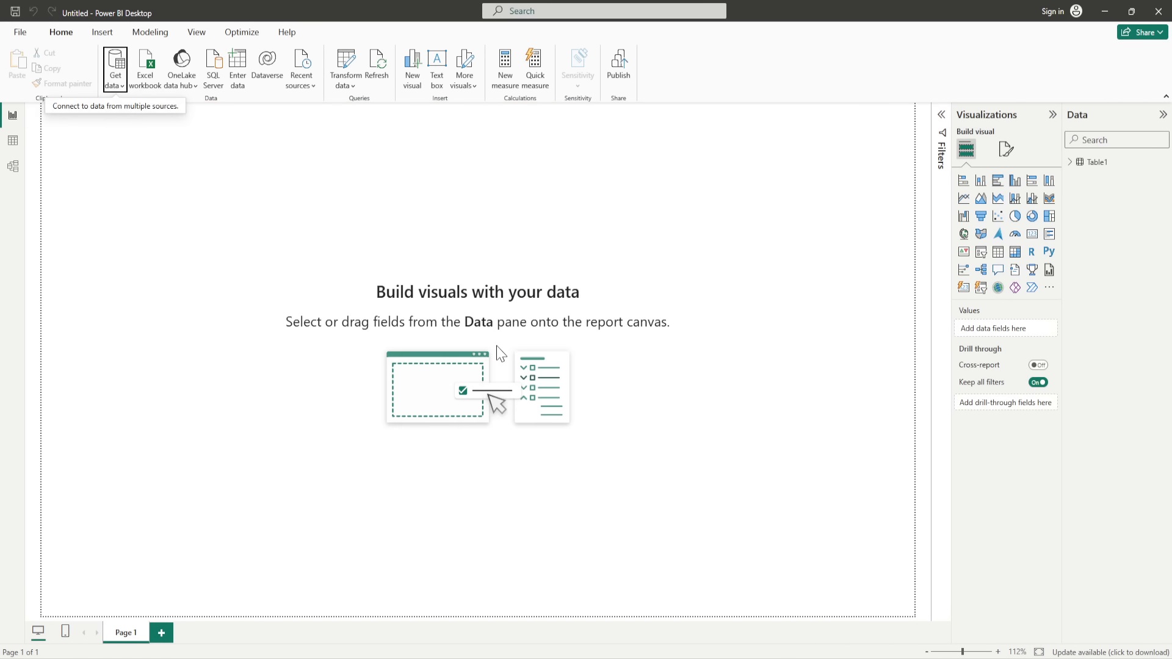
Expand Table1 in the field list and inspect the column properties of Nan Corrected Profit %, Profit %, Profit, Sales and Region
{"action": "left_click", "coordinate": [1071, 164]}
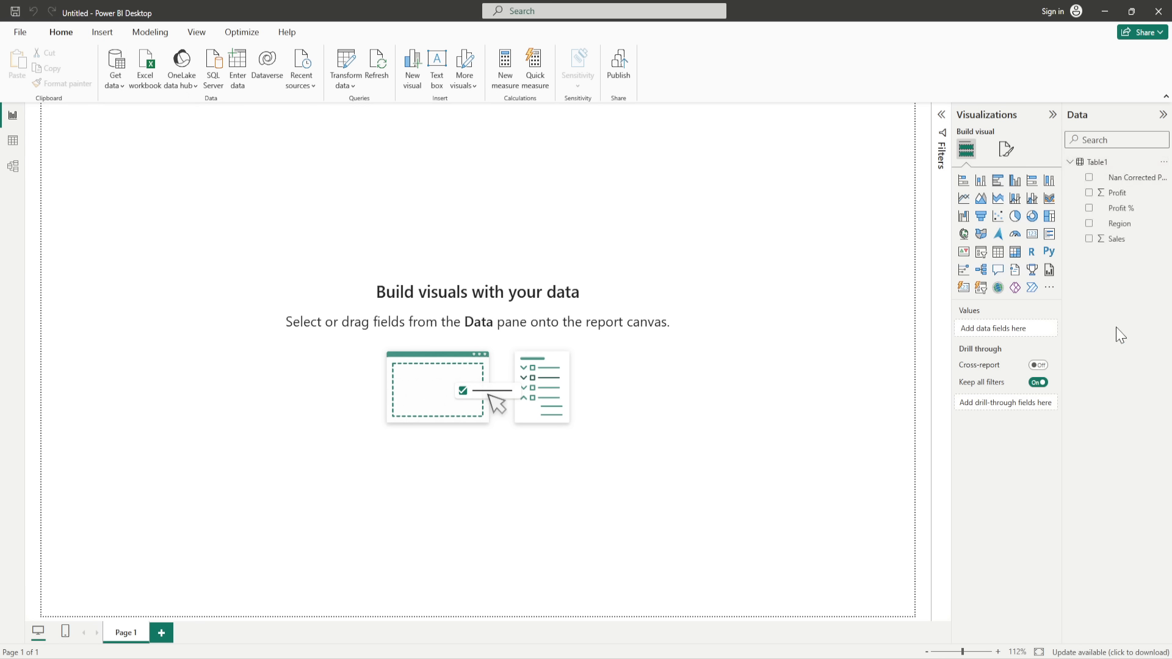
{"action": "left_click", "coordinate": [1127, 179]}
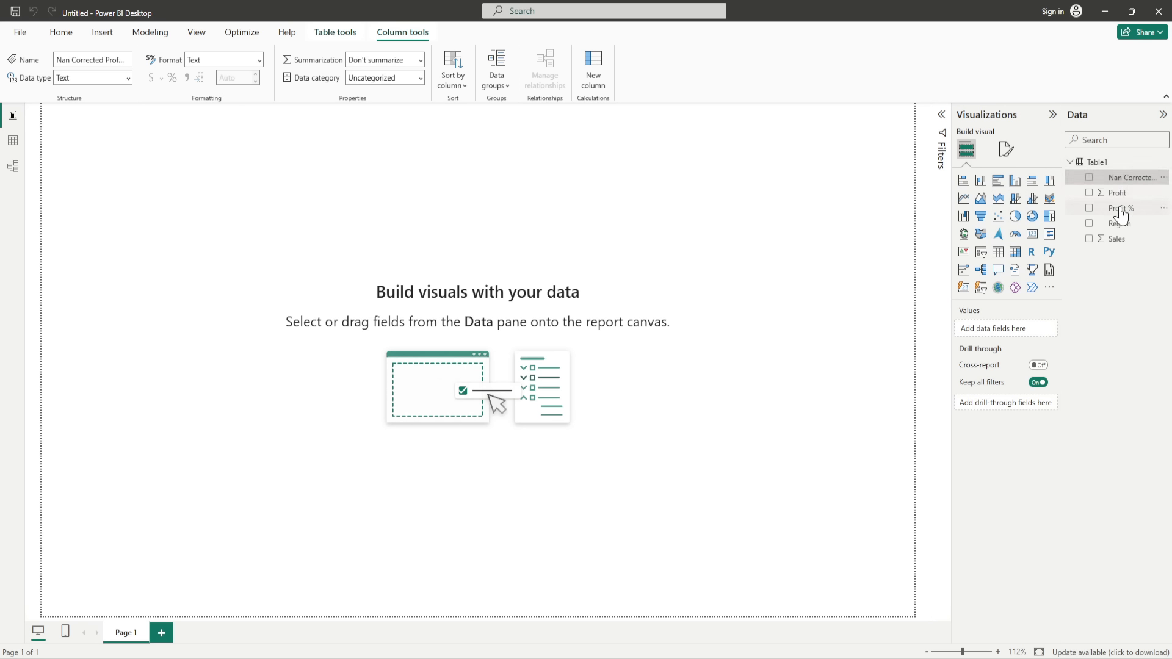
{"action": "left_click", "coordinate": [1119, 217]}
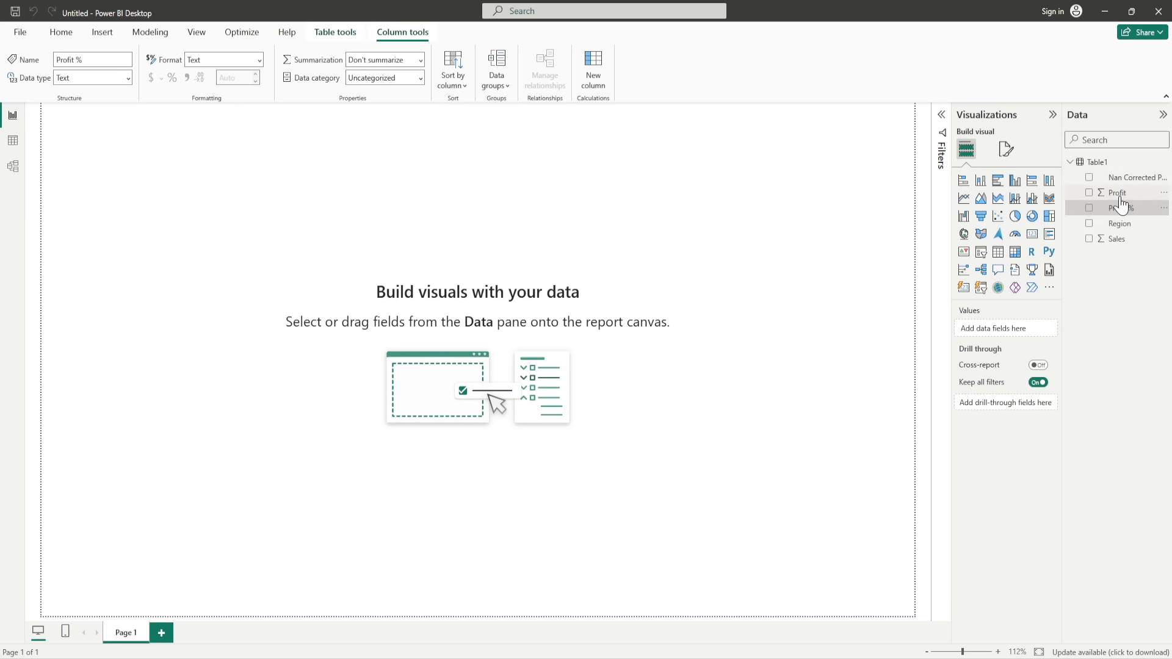
{"action": "left_click", "coordinate": [1121, 200]}
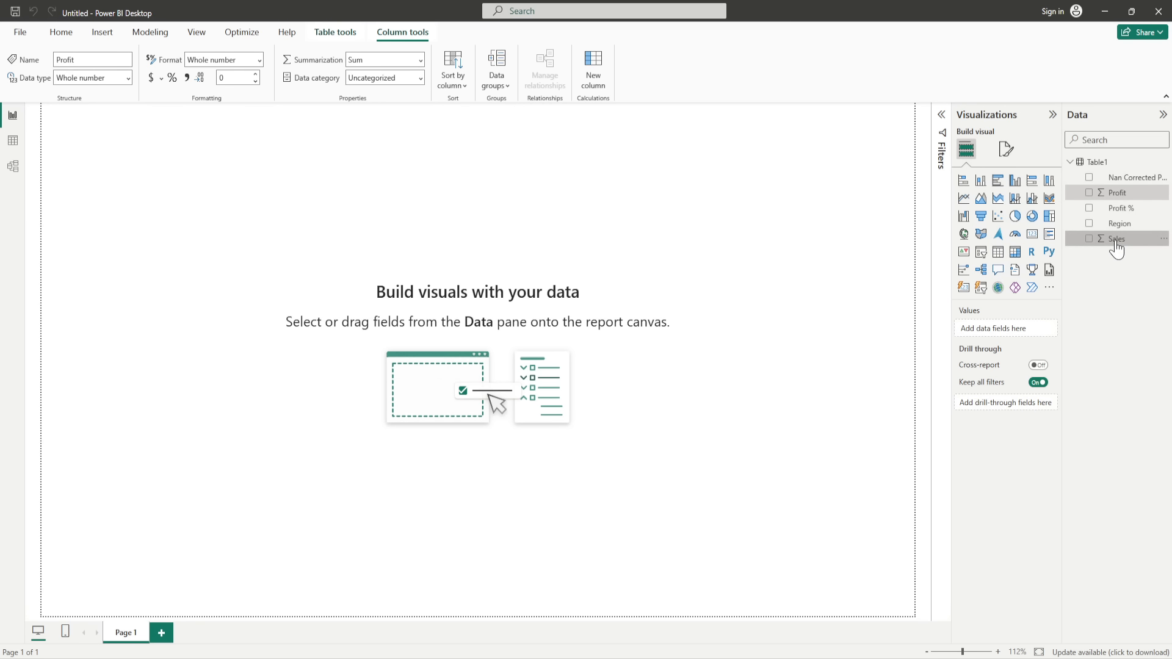
{"action": "left_click", "coordinate": [1117, 242]}
{"action": "left_click", "coordinate": [1119, 224]}
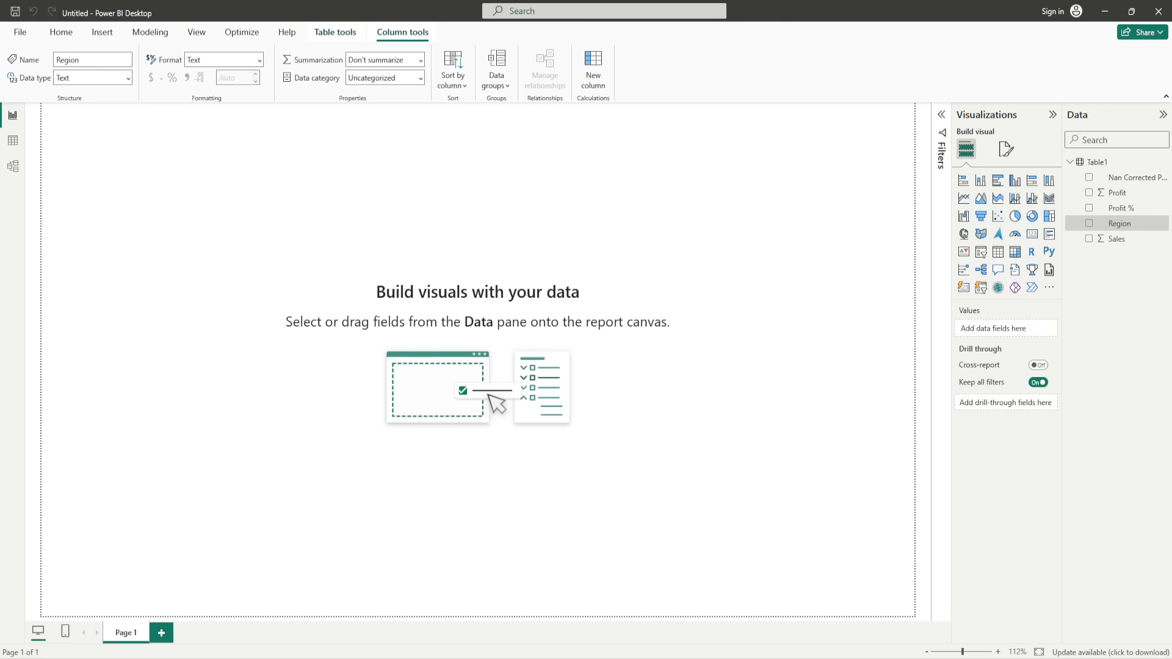
{"action": "mouse_move", "coordinate": [560, 658]}
{"action": "left_click", "coordinate": [672, 593]}
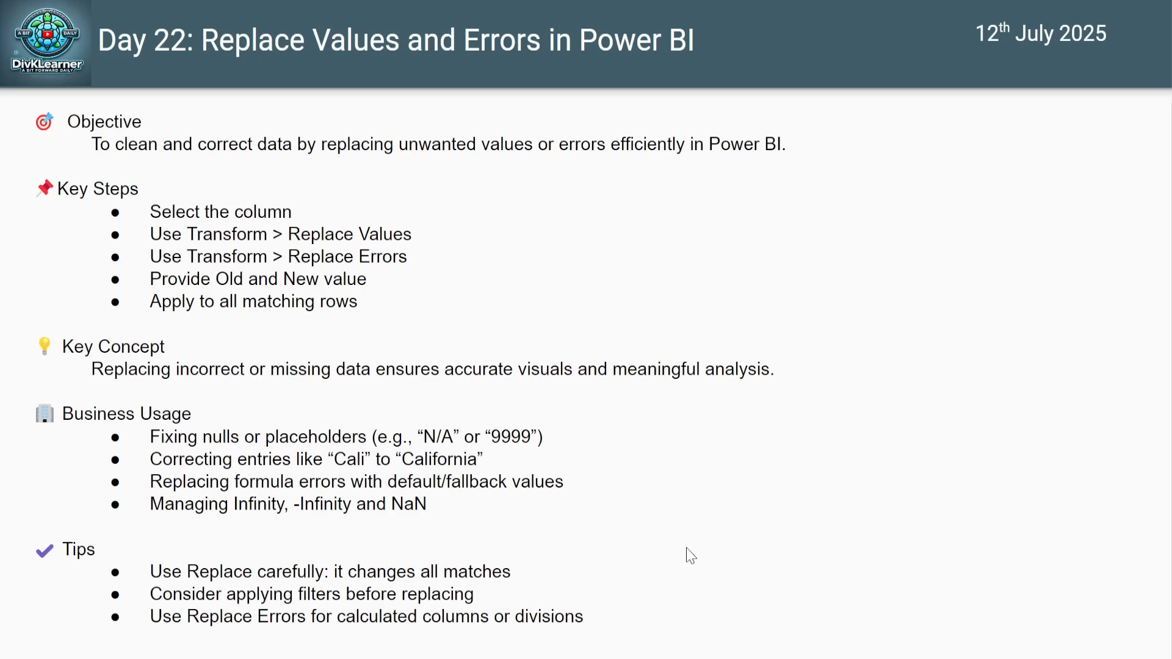